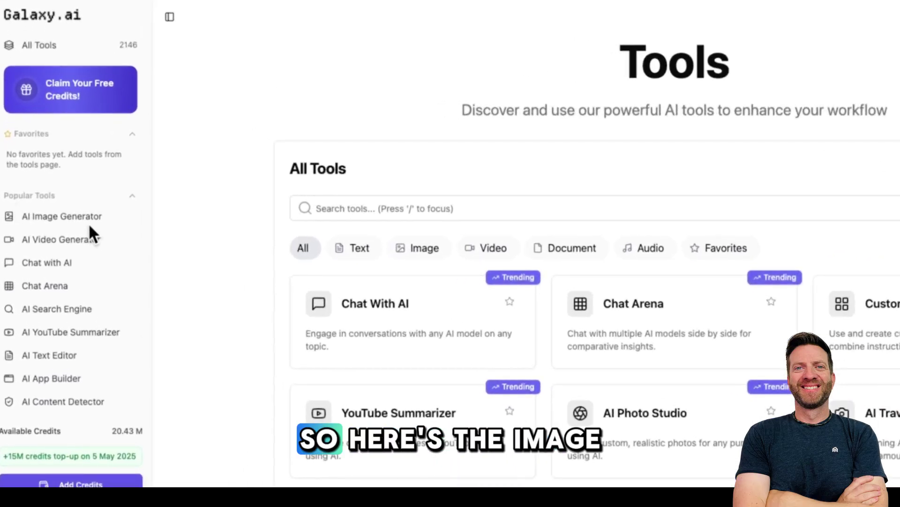
- Open the AI Image Generator and browse its available AI models, including the popular ones, without changing the selected model
left_click(89, 223)
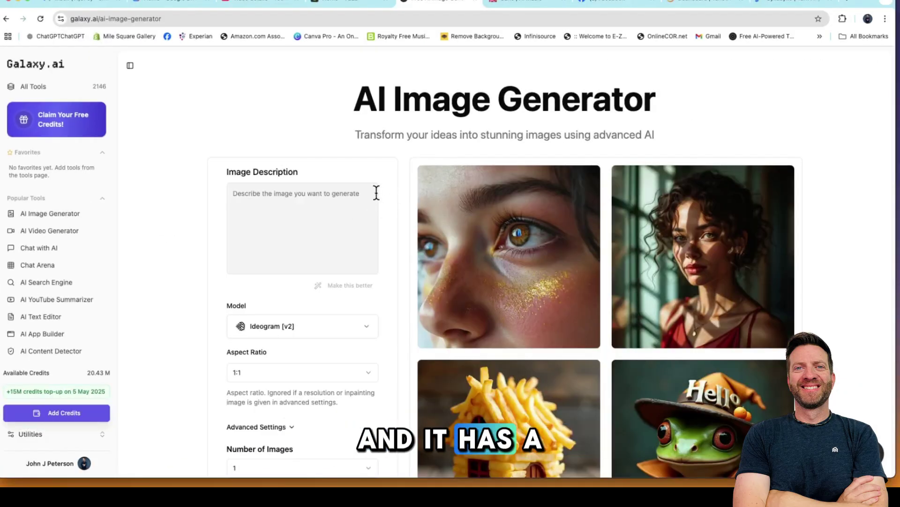
left_click(368, 331)
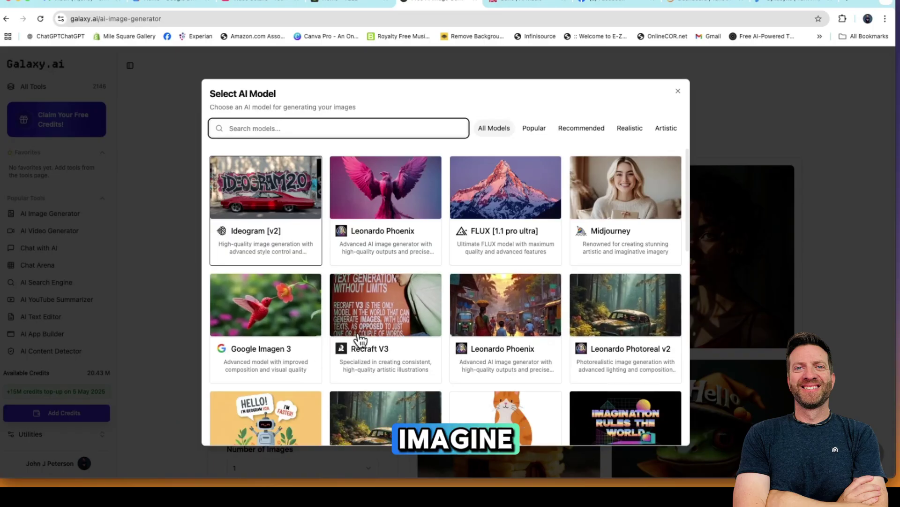
scroll(412, 341, "down", 15)
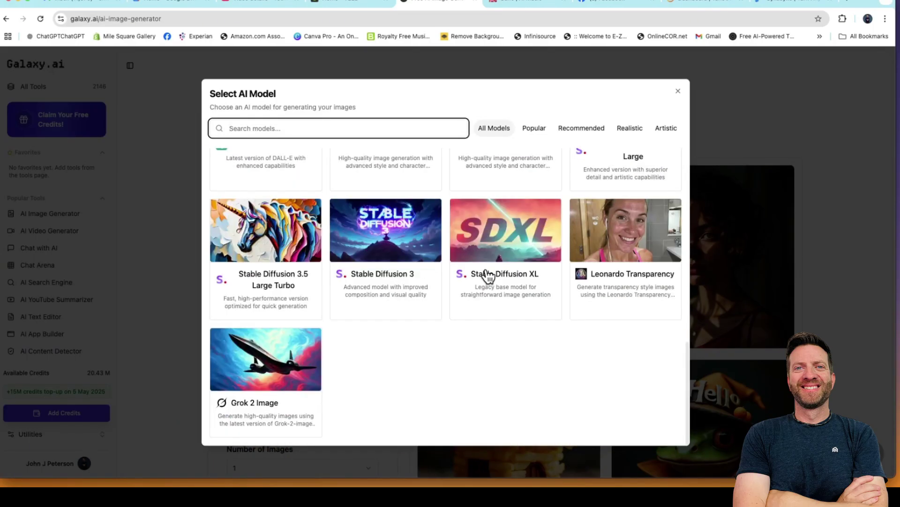
scroll(488, 277, "up", 15)
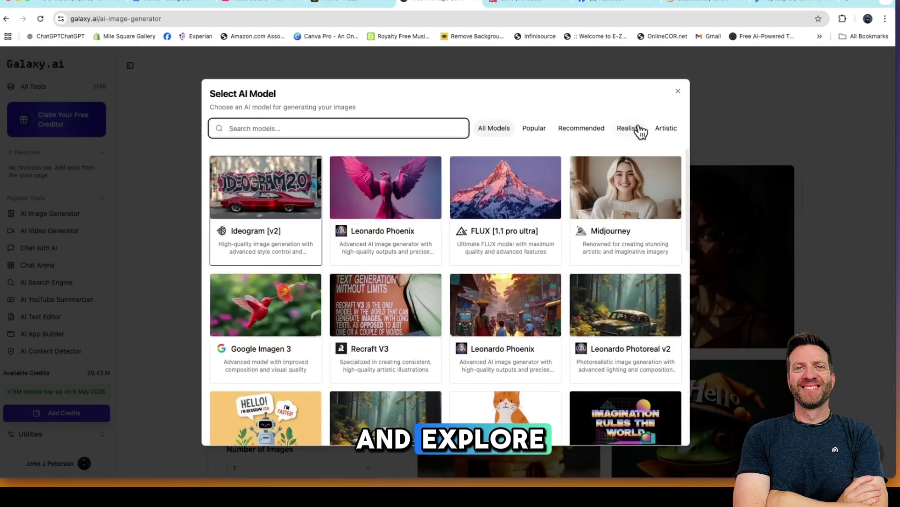
left_click(536, 129)
left_click(678, 91)
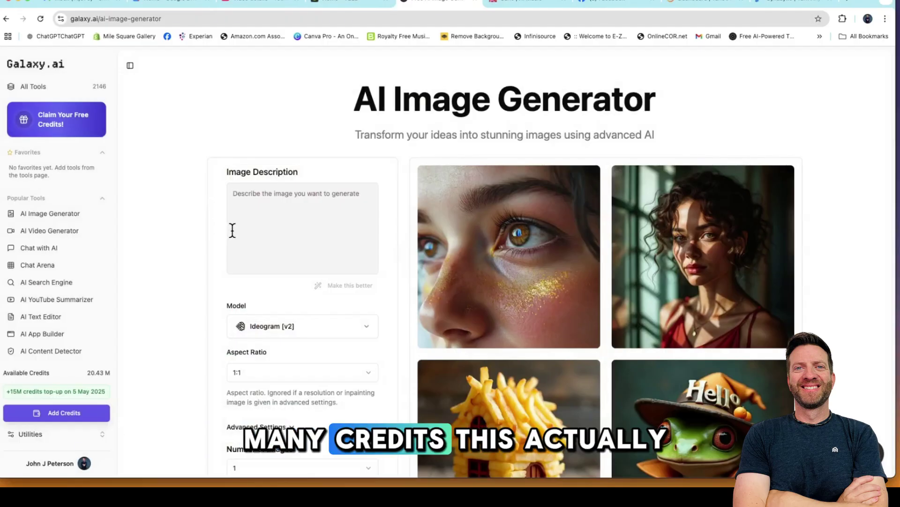
- Enter "race car" as the image description
left_click(277, 203)
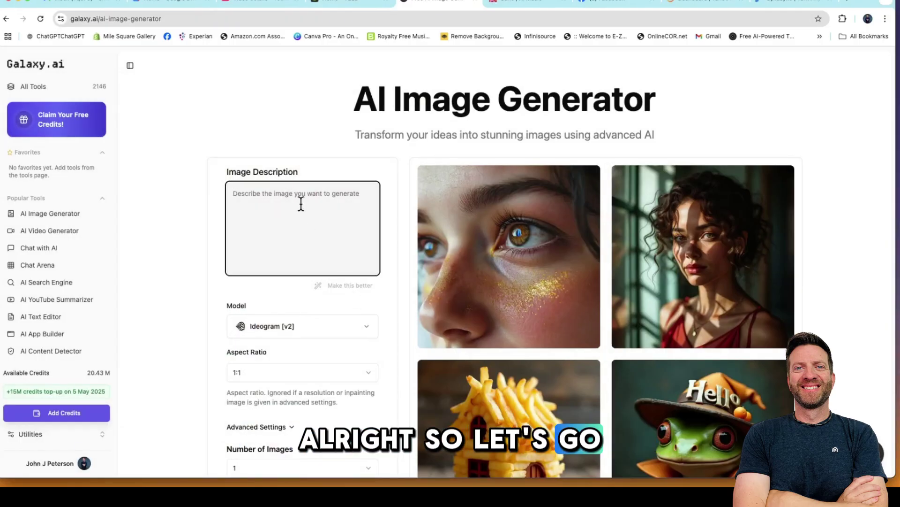
type("cat")
key("BackSpace")
key("BackSpace")
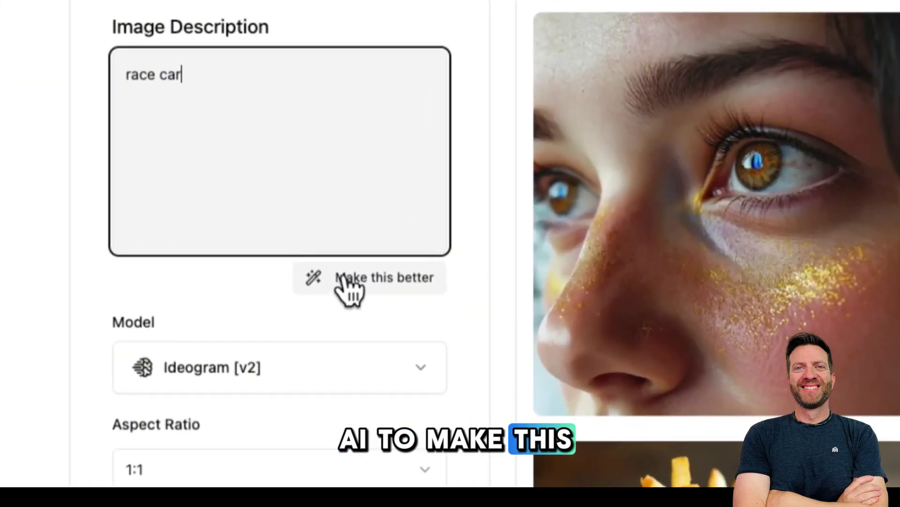
- Have AI improve the prompt and choose the version with a sleek, futuristic race car on a winding mountain road
left_click(347, 282)
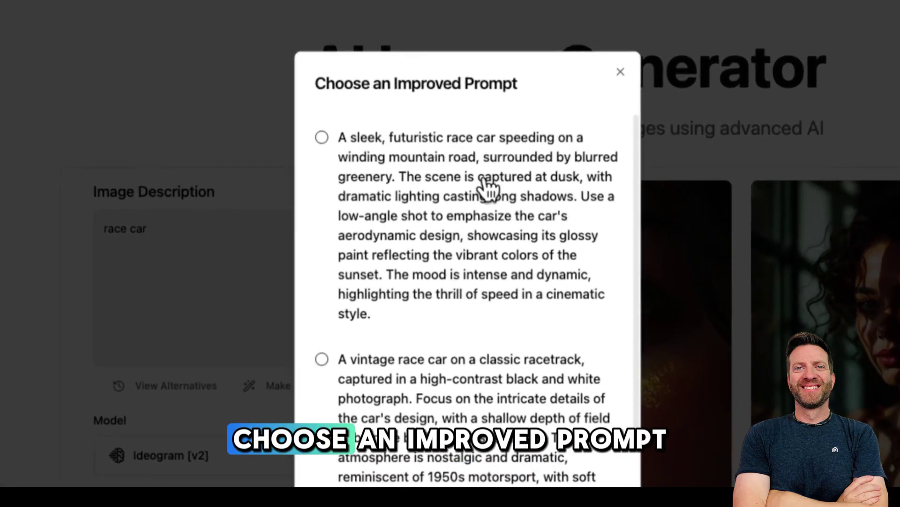
scroll(454, 185, "down", 6)
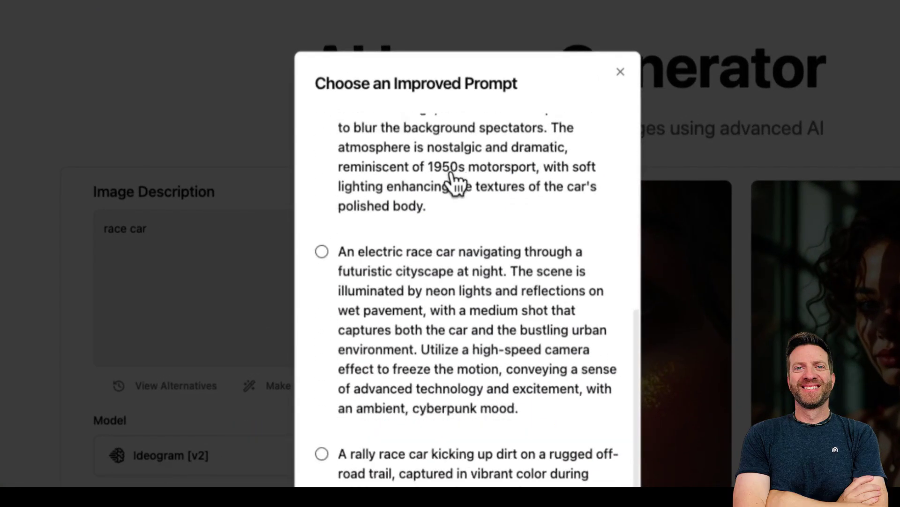
scroll(454, 185, "up", 6)
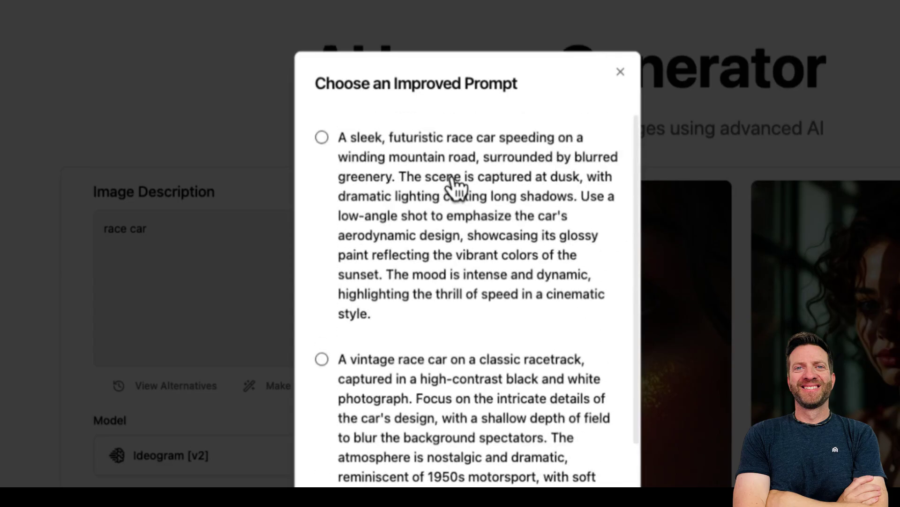
left_click(322, 137)
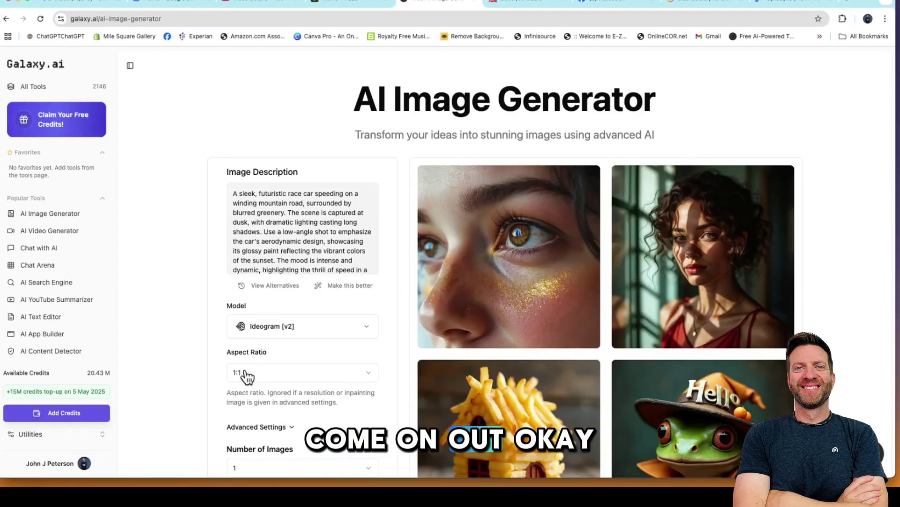
- Set the image's aspect ratio to 16:9
scroll(246, 375, "down", 2)
left_click(368, 305)
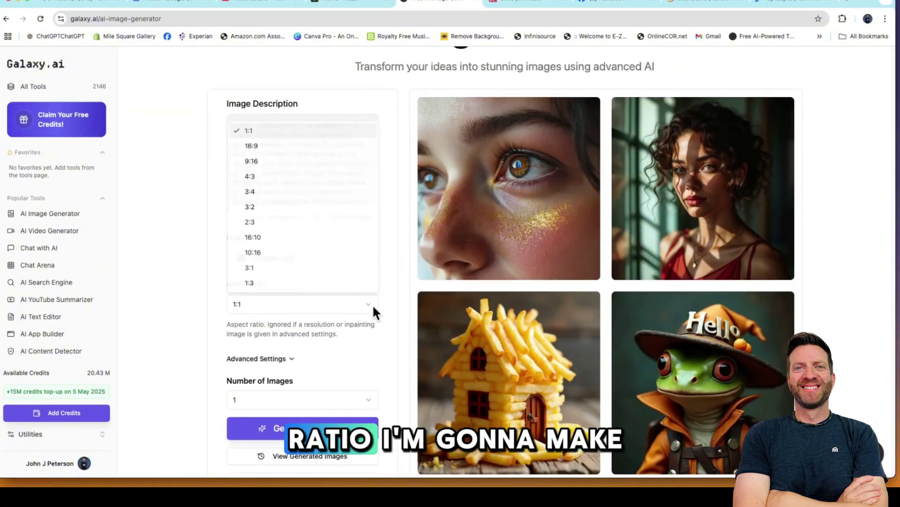
left_click(255, 145)
- Generate one race car image with the Ideogram [v2] model and look at the result
scroll(330, 305, "down", 3)
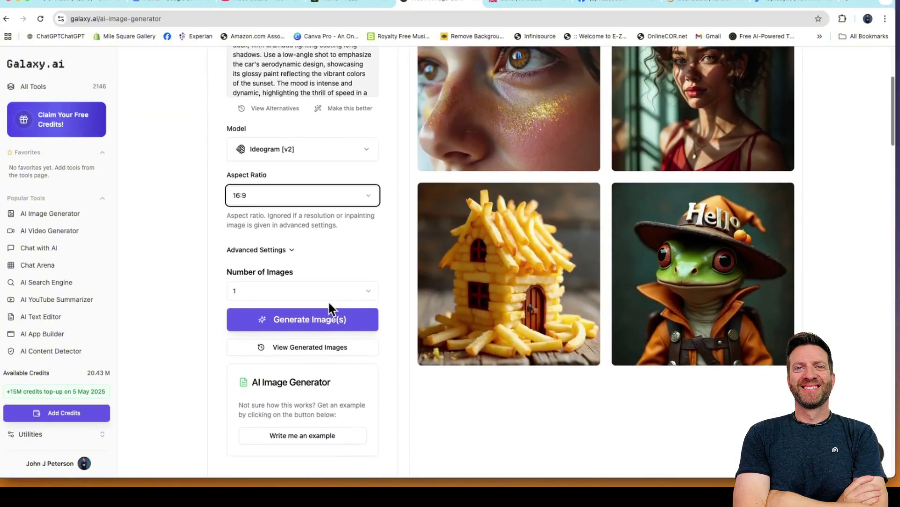
scroll(354, 306, "down", 1)
scroll(353, 303, "up", 2)
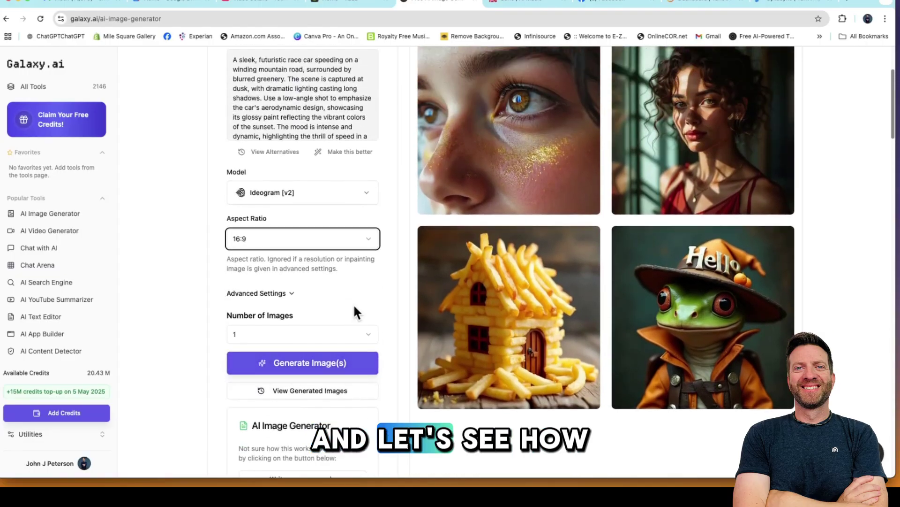
scroll(319, 250, "down", 4)
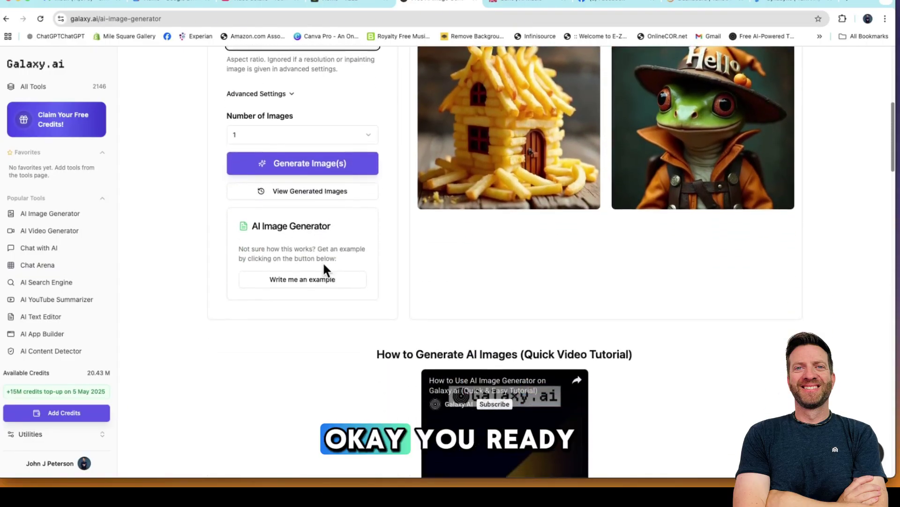
scroll(326, 269, "up", 2)
scroll(322, 279, "down", 1)
left_click(311, 253)
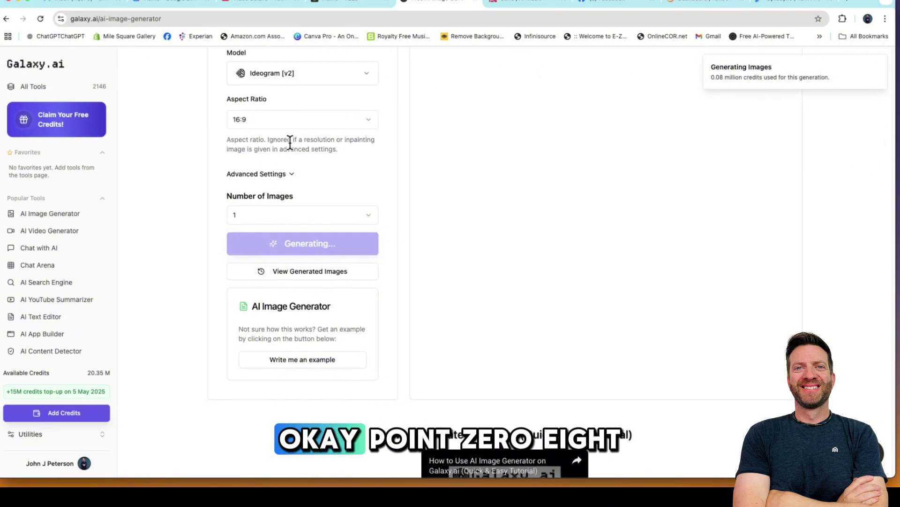
scroll(326, 171, "down", 1)
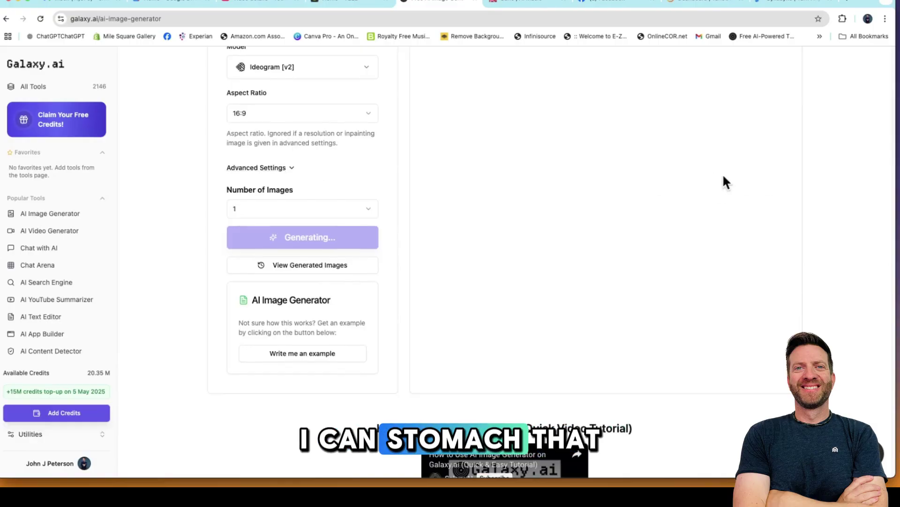
scroll(328, 159, "up", 5)
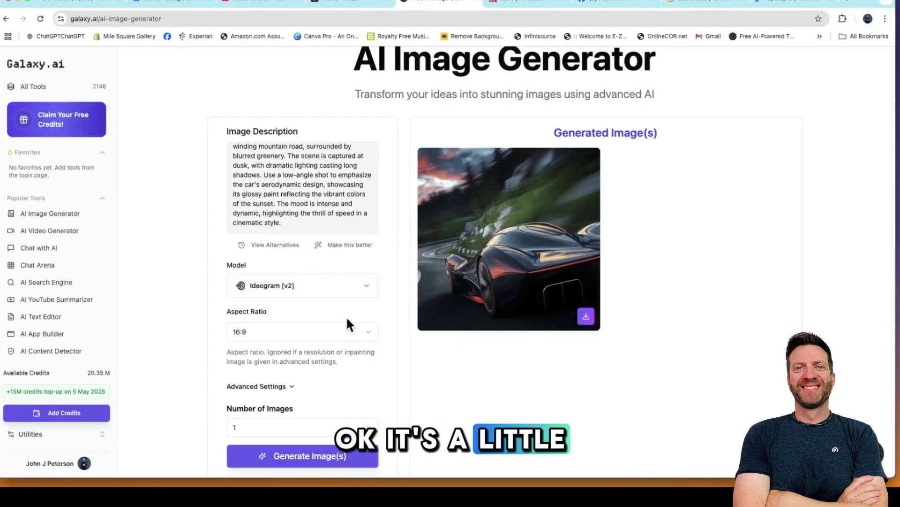
- Generate the race car image again with the FLUX [1.1 pro ultra] model and view the result enlarged
left_click(371, 290)
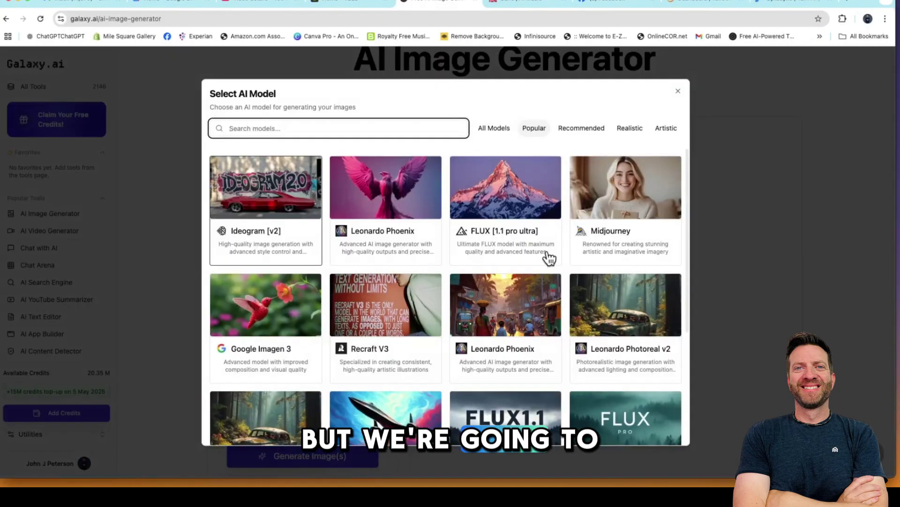
left_click(623, 213)
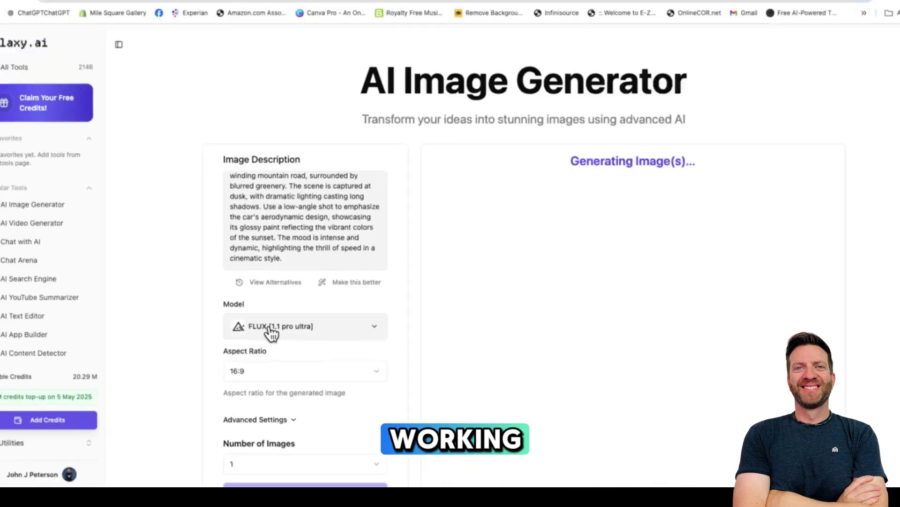
left_click(533, 283)
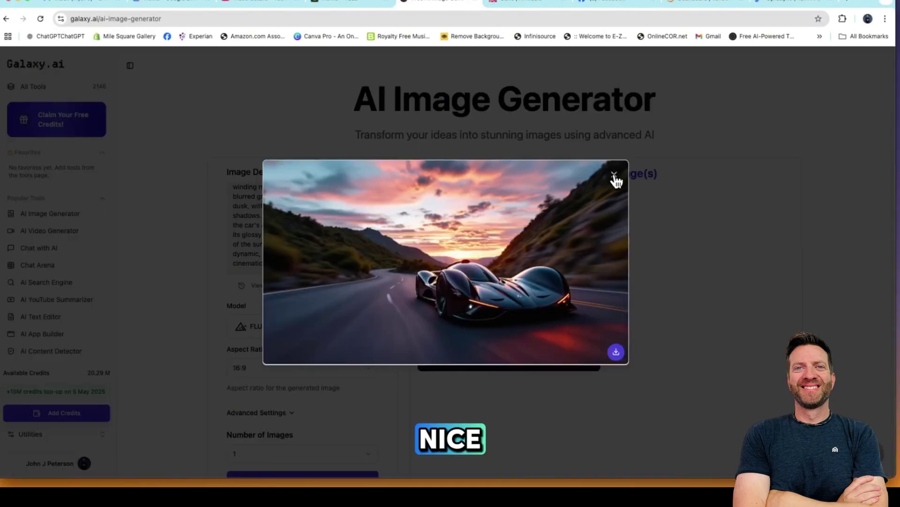
left_click(614, 177)
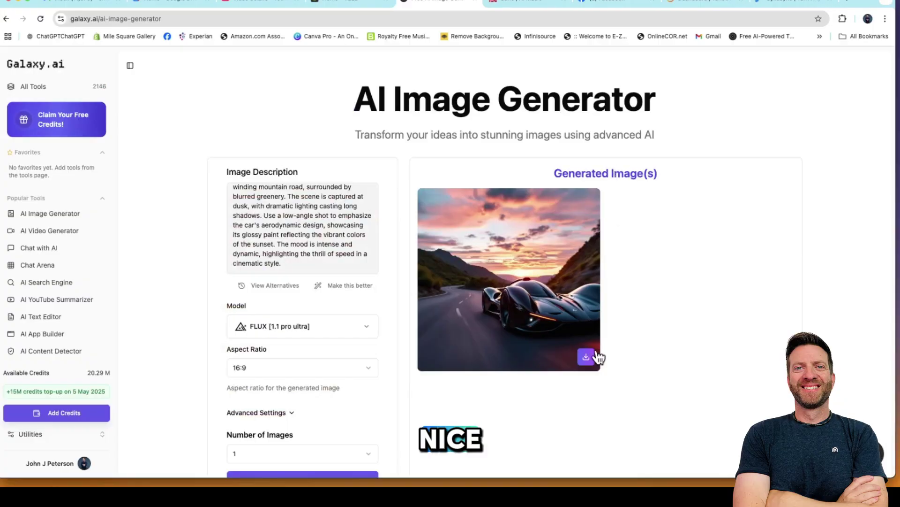
- Download the generated race car image and open generated-image-1.jpg from its download folder to inspect it at full size
left_click(587, 357)
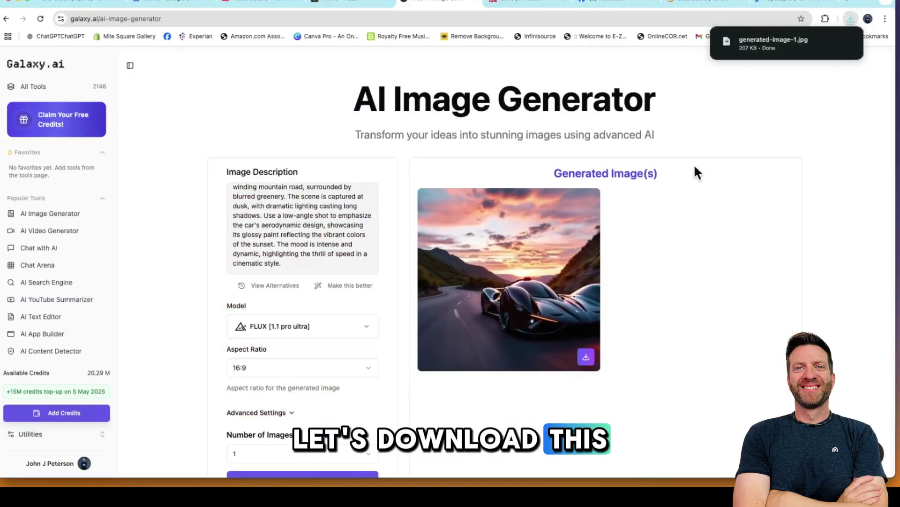
left_click(849, 19)
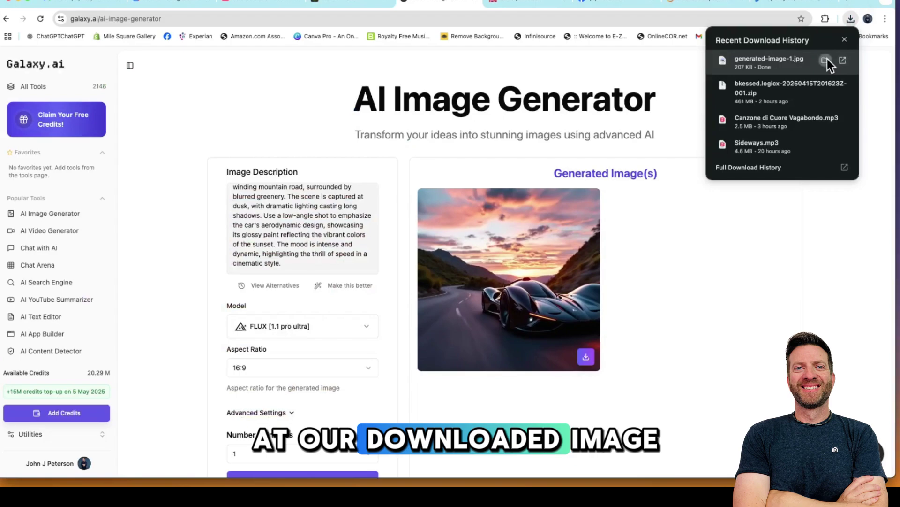
left_click(828, 61)
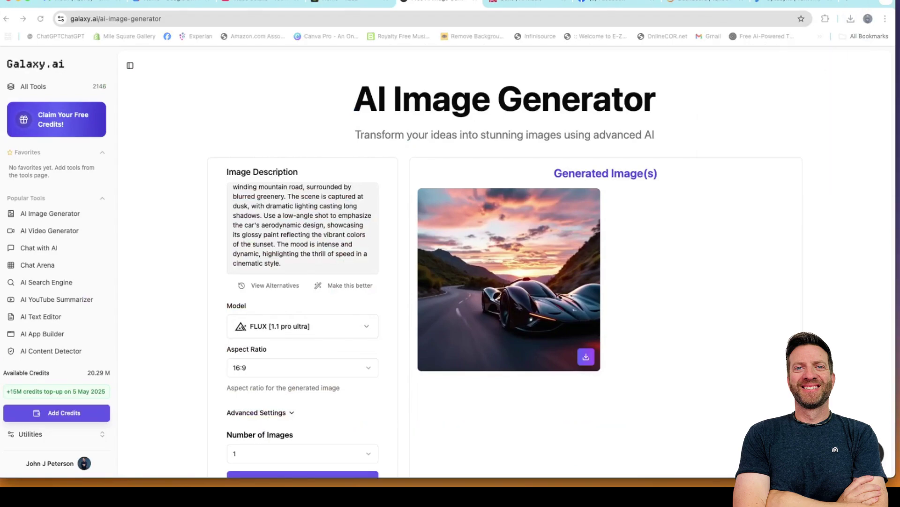
key("super+o")
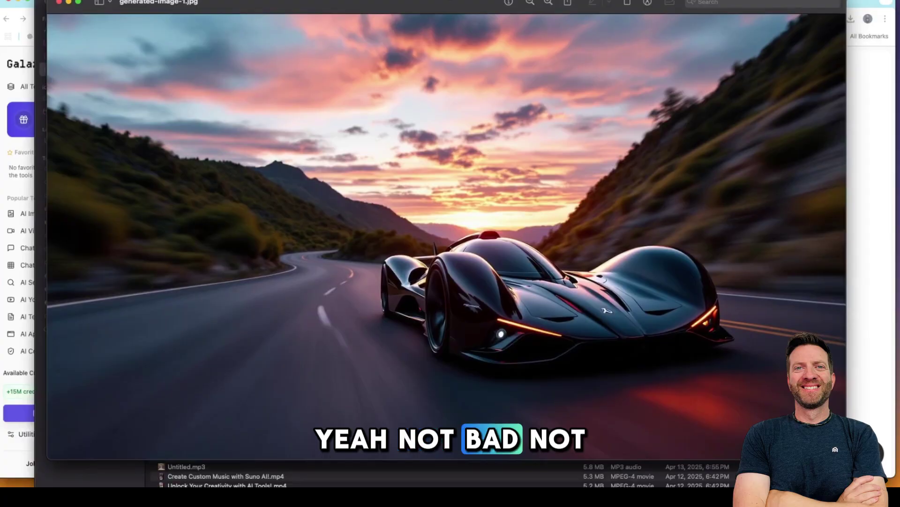
left_click(59, 2)
left_click(55, 8)
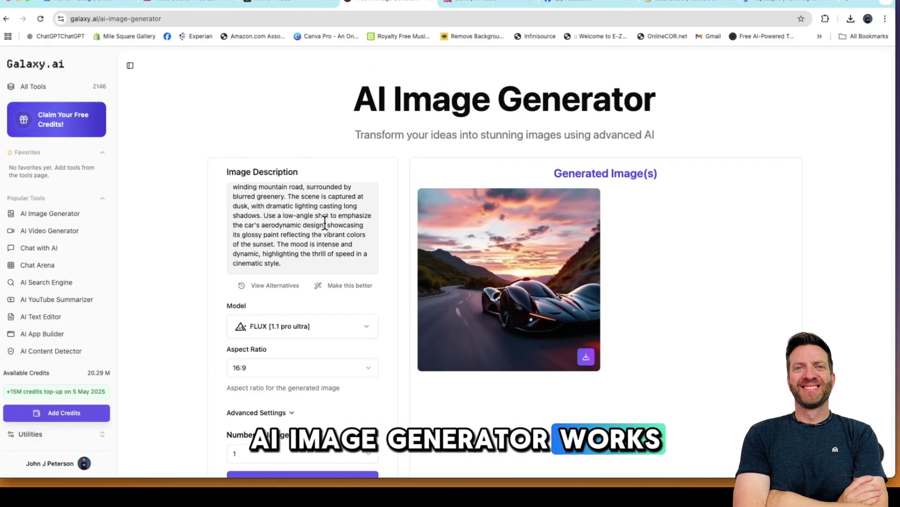
- Open the AI Video Generator and place the cursor in the text-to-video description
scroll(326, 225, "down", 5)
scroll(327, 228, "down", 4)
scroll(324, 220, "up", 9)
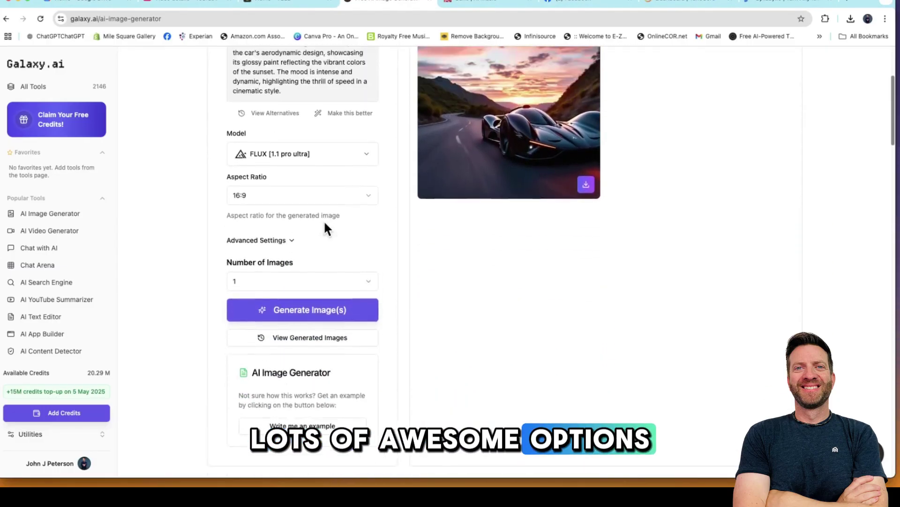
right_click(56, 234)
left_click(43, 229)
left_click(43, 229)
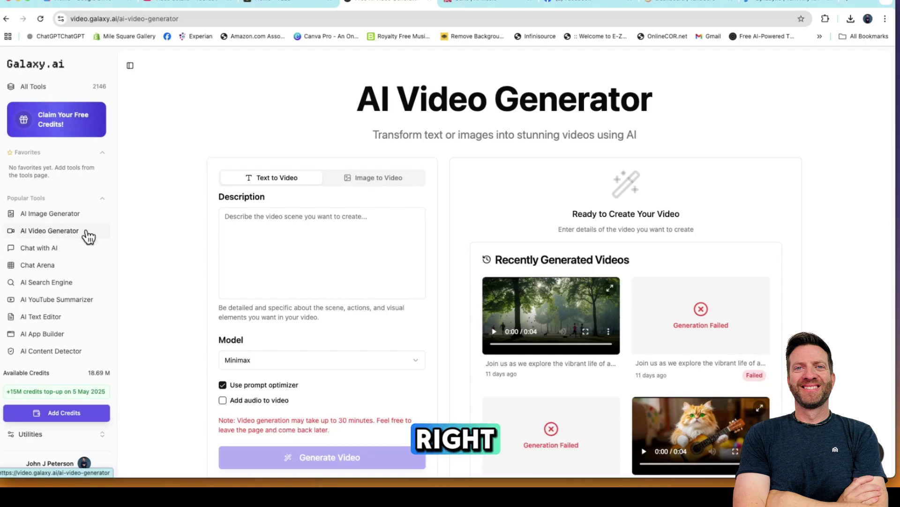
left_click(354, 220)
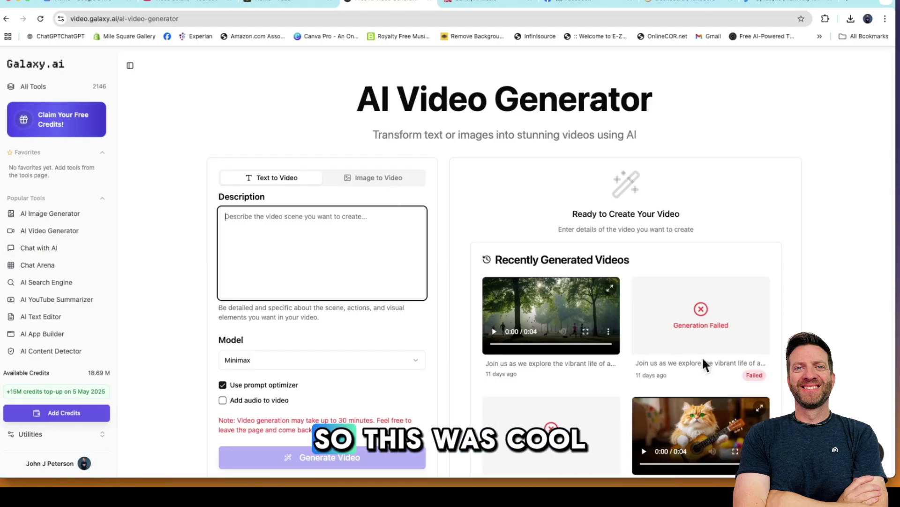
- Play the recently generated video of a cat playing a guitar and watch it in full screen
scroll(702, 356, "down", 4)
left_click(711, 306)
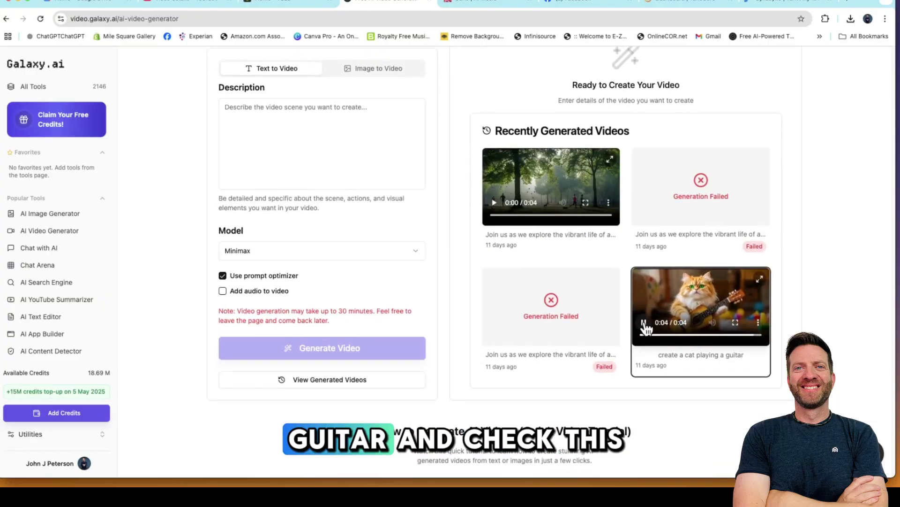
left_click(736, 325)
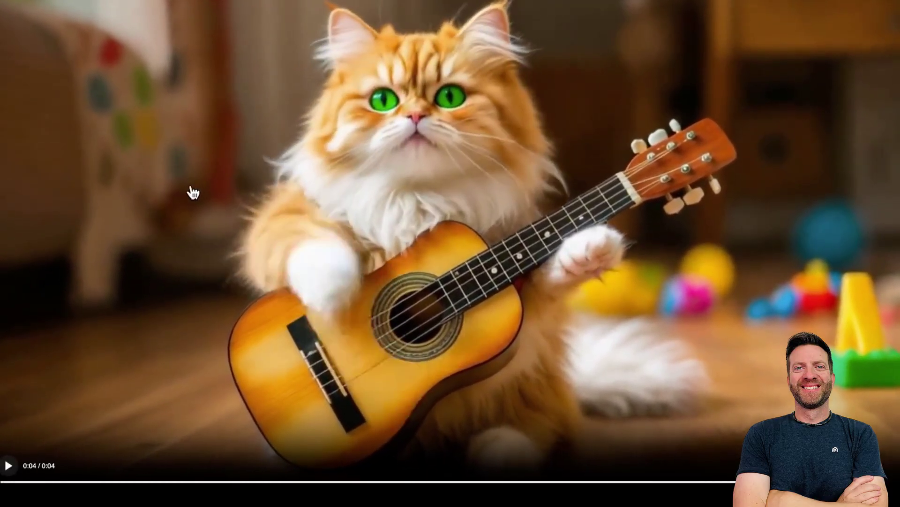
key("Escape")
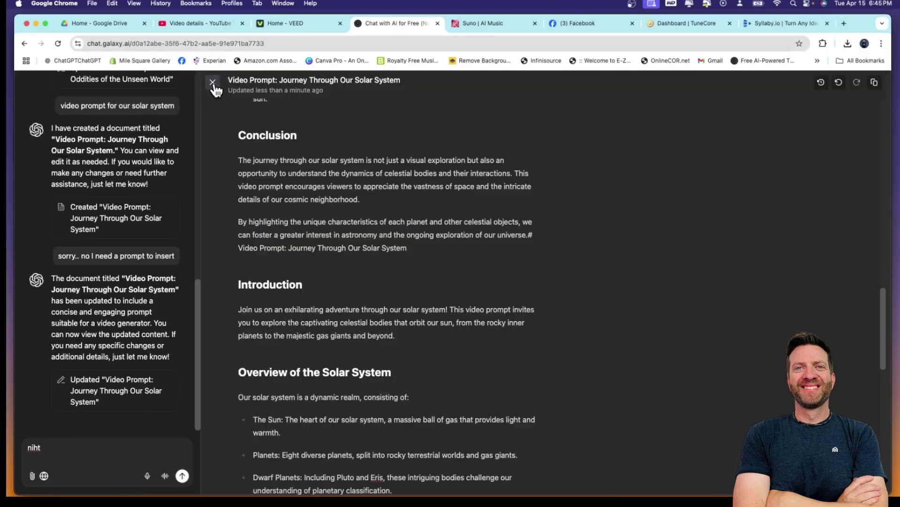
- Close the solar system video prompt document in the AI chat and return to the overview of all tools
left_click(214, 83)
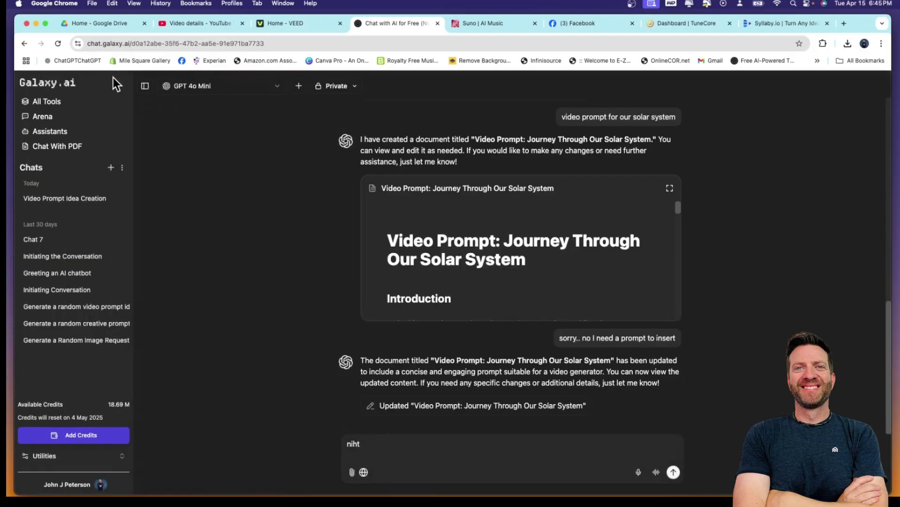
left_click(47, 102)
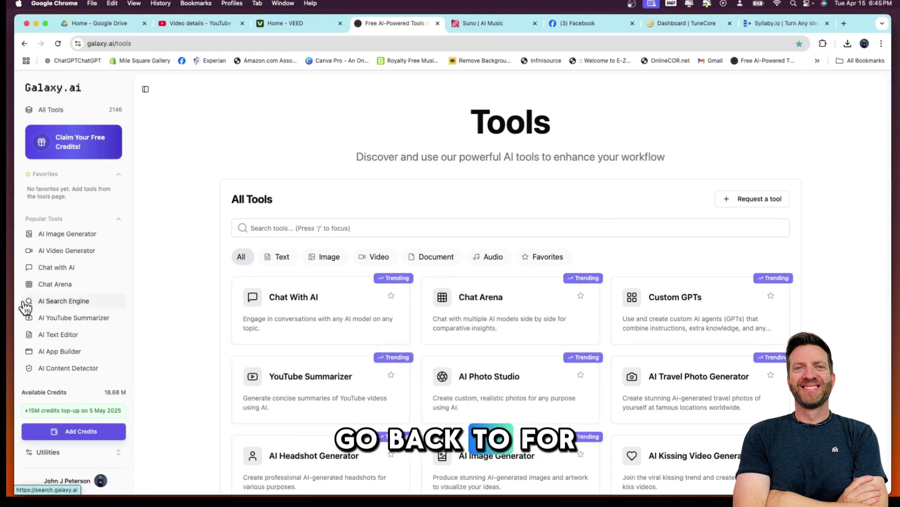
- Open the AI Video Generator and enter the text-to-video description "people jogging on a sunny misty morning next to a river."
scroll(78, 260, "down", 5)
scroll(78, 257, "up", 5)
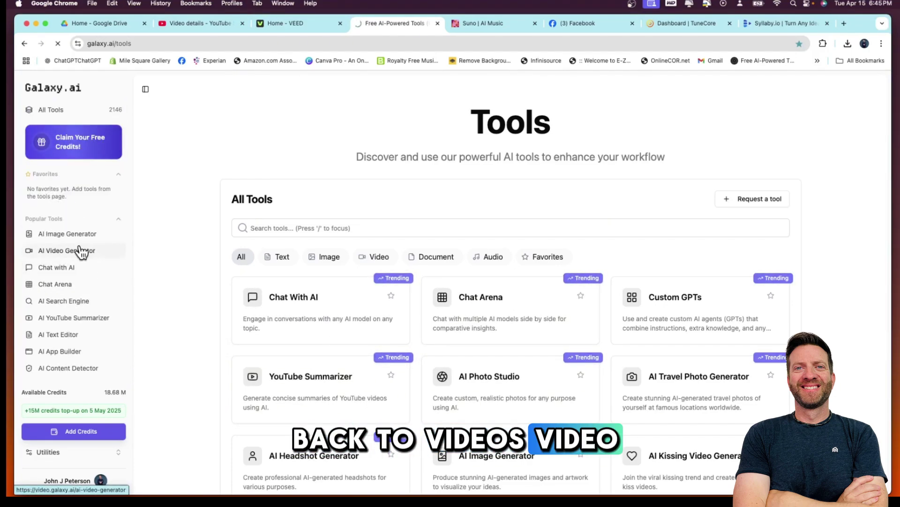
left_click(81, 252)
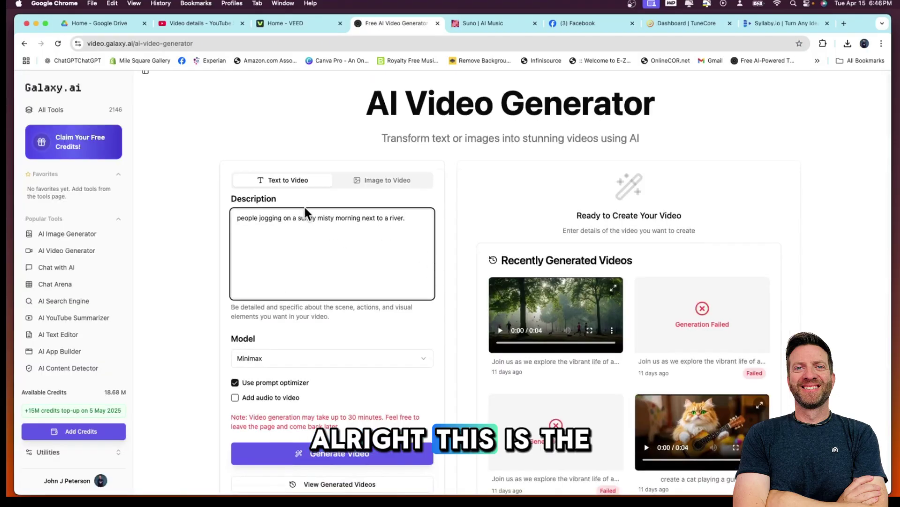
scroll(305, 209, "up", 1)
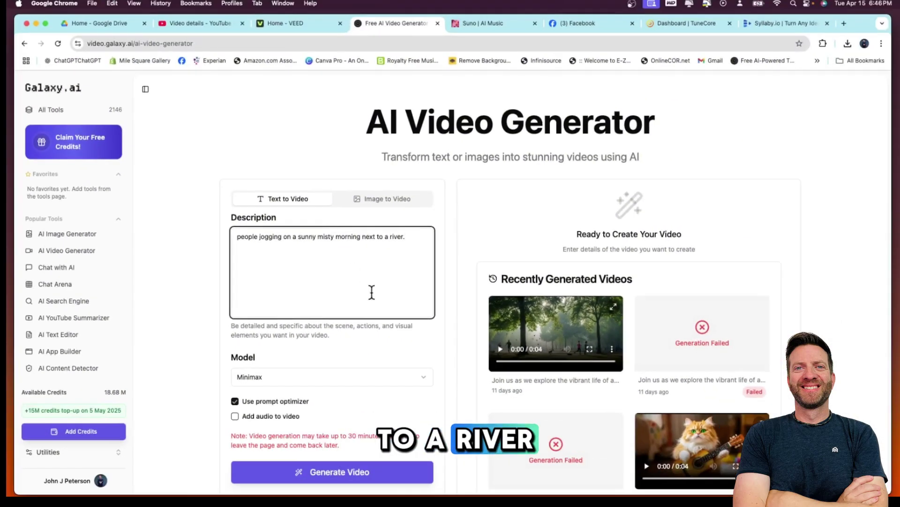
scroll(400, 392, "down", 2)
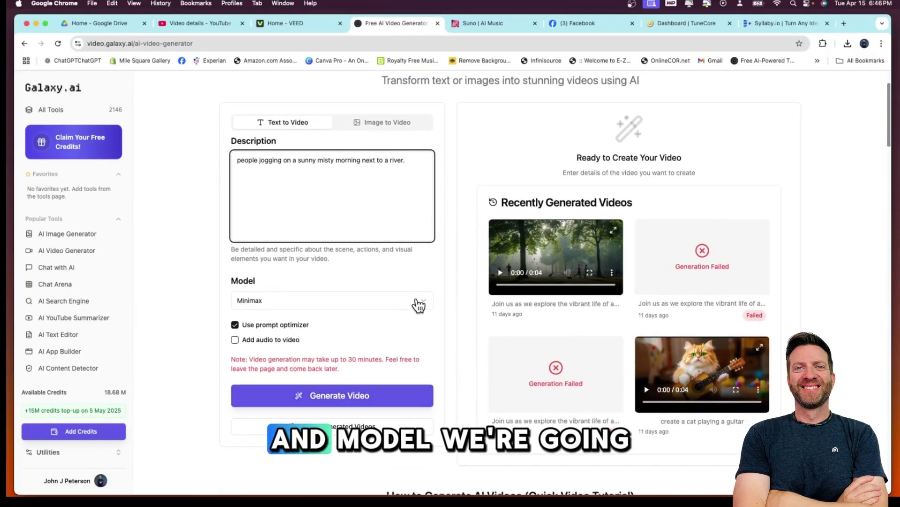
- Set the video generation model to Luma Dream Machine
left_click(416, 300)
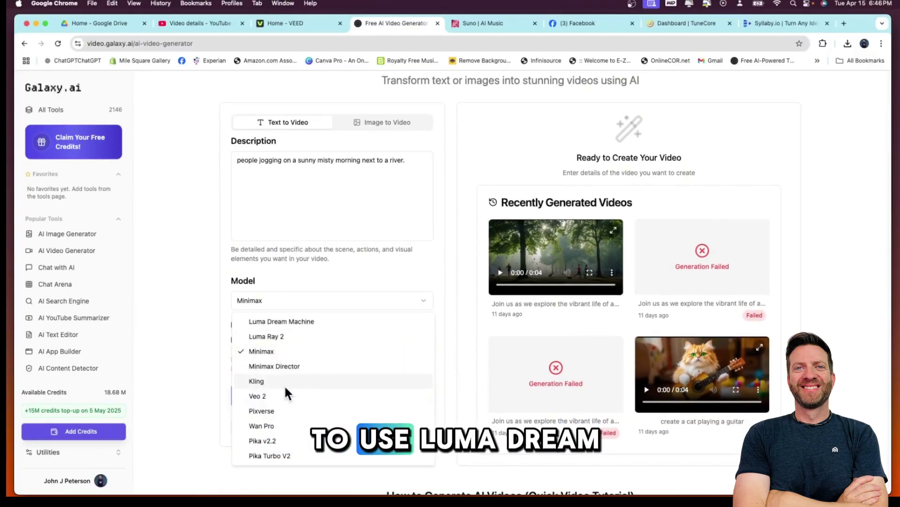
left_click(278, 324)
left_click(394, 298)
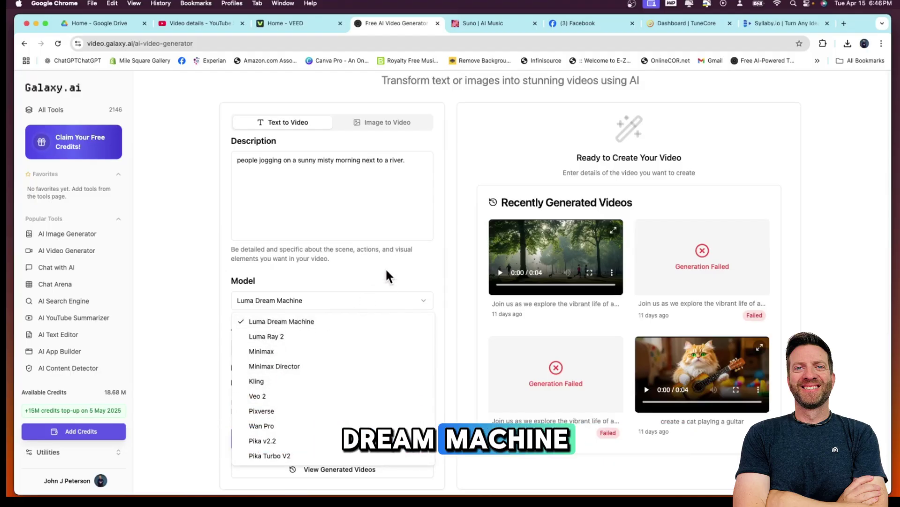
left_click(382, 298)
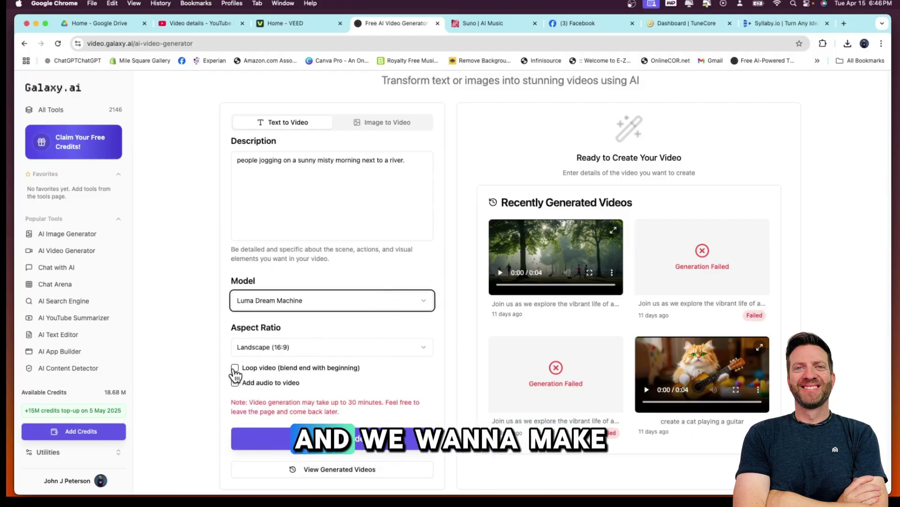
- Check the aspect ratio choices for the jogging video and keep Landscape (16:9)
scroll(413, 349, "down", 2)
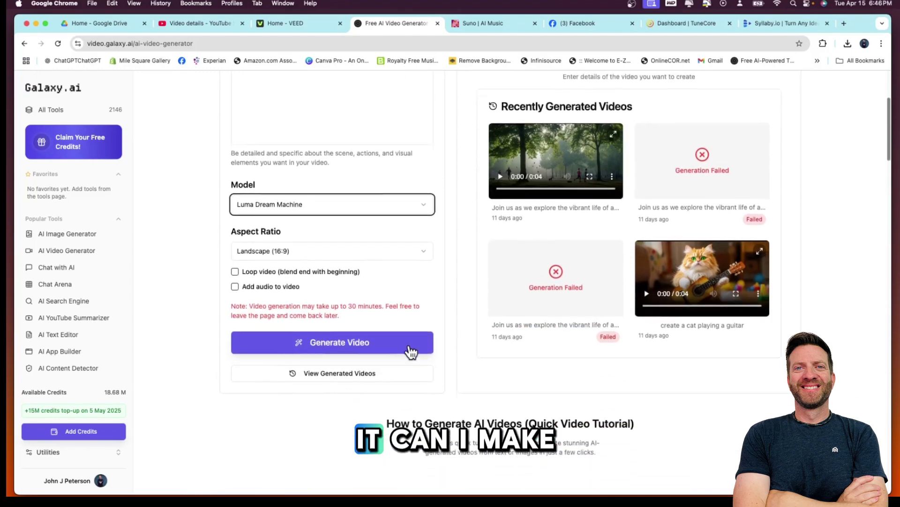
scroll(412, 349, "up", 5)
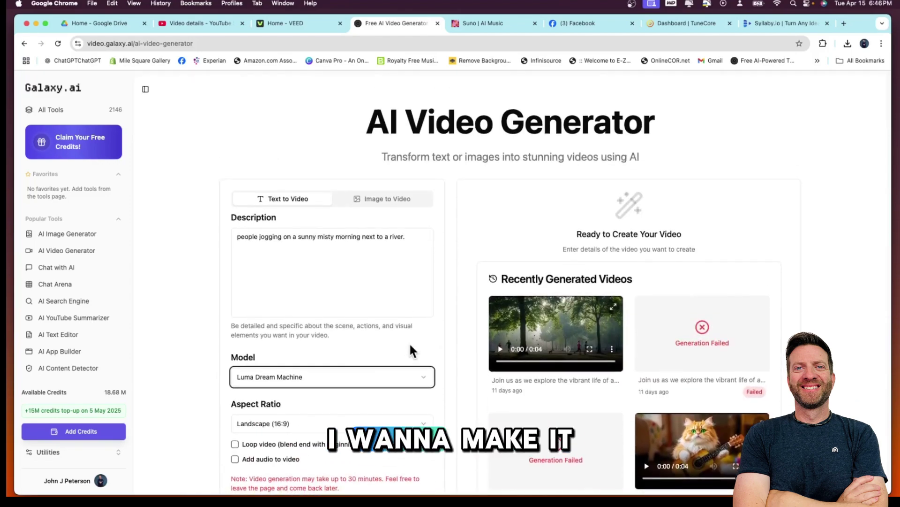
scroll(373, 284, "down", 2)
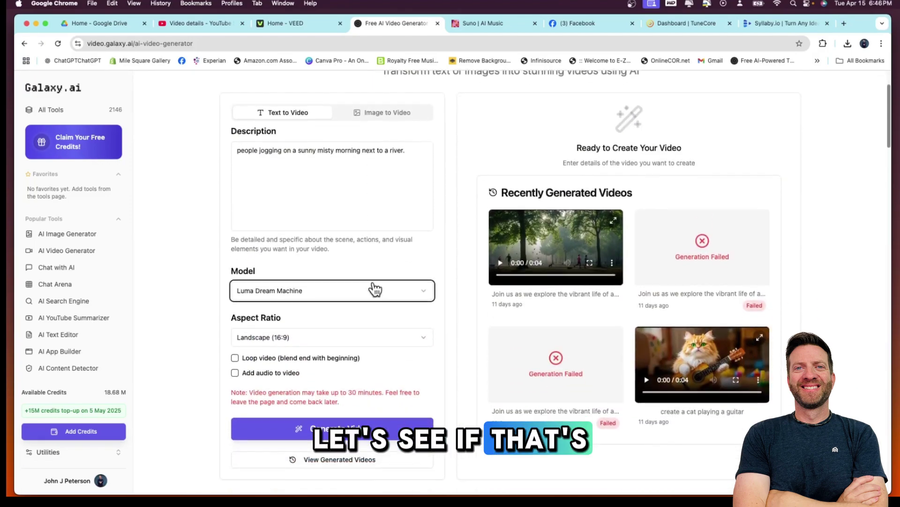
left_click(425, 338)
left_click(423, 339)
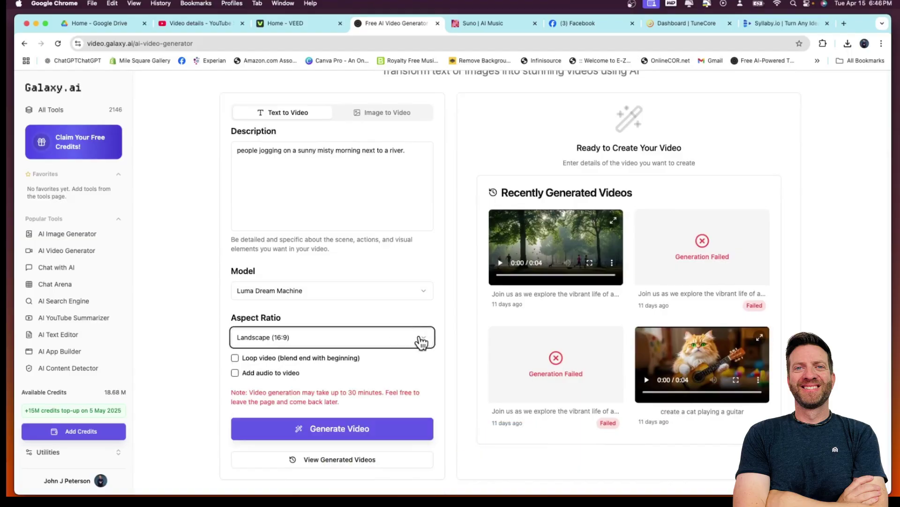
- Look through the example videos and generate the jogging video from the description
scroll(281, 376, "down", 6)
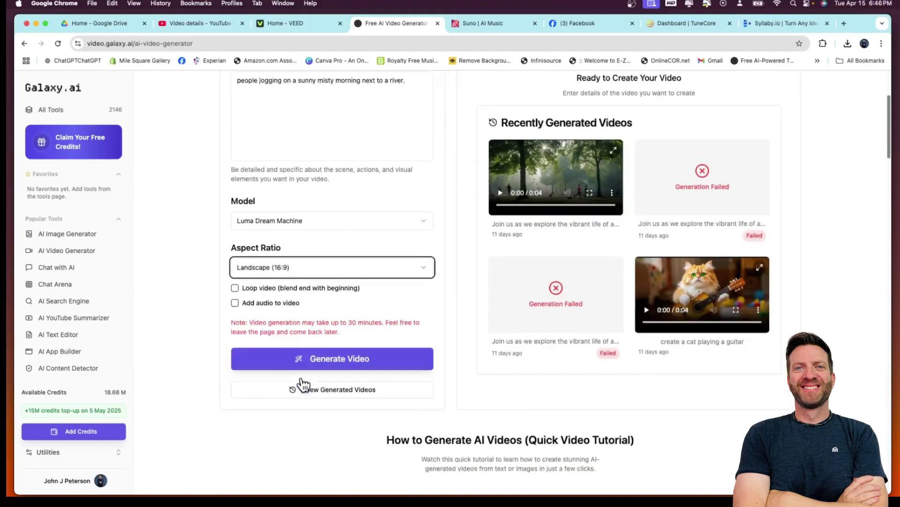
scroll(318, 378, "down", 6)
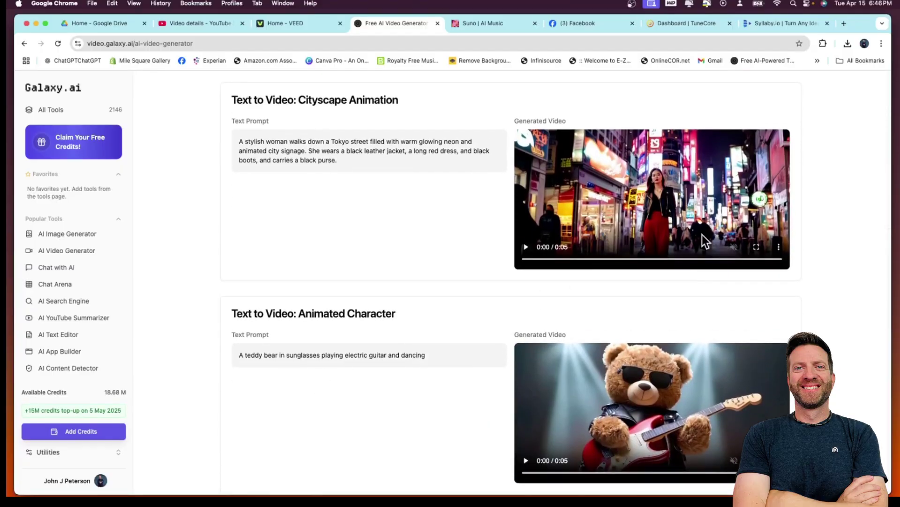
scroll(702, 235, "down", 10)
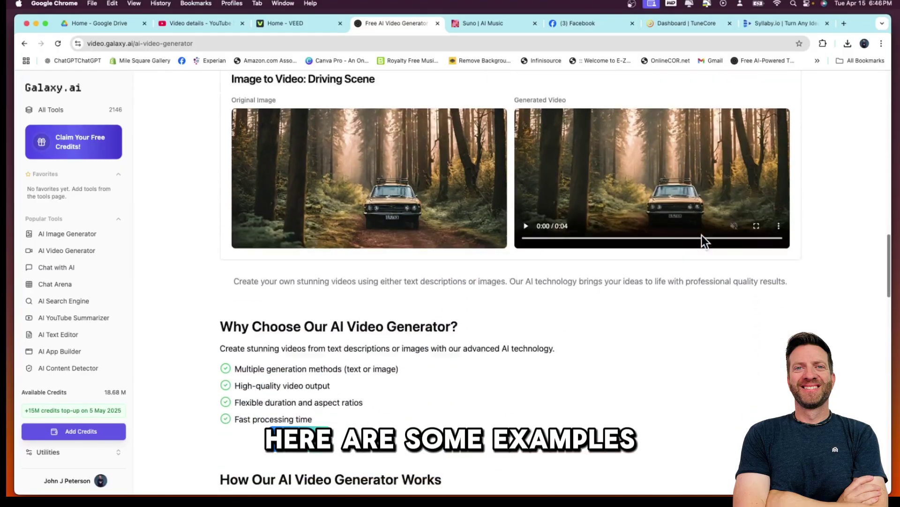
scroll(702, 233, "up", 18)
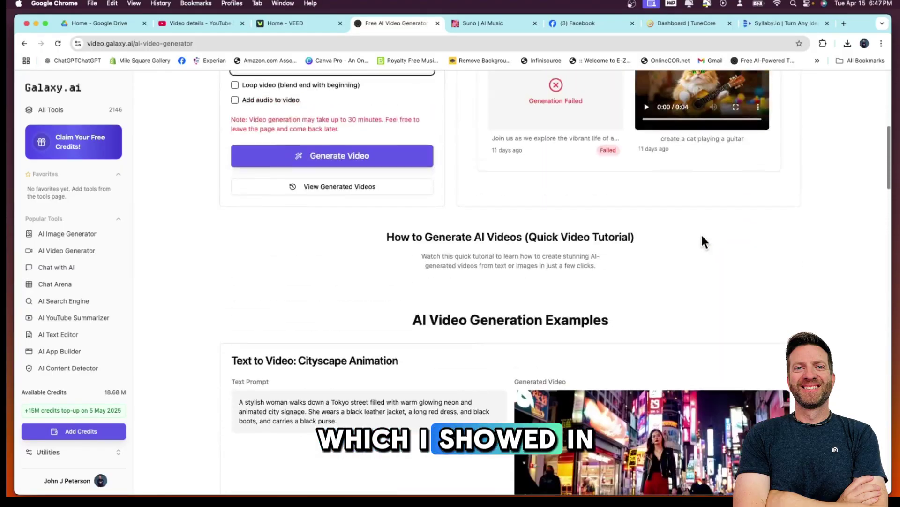
scroll(701, 232, "up", 8)
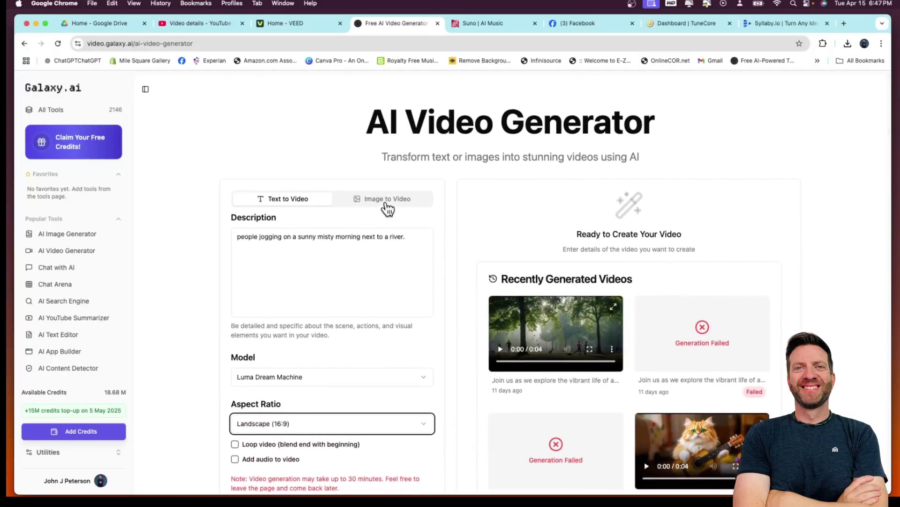
scroll(359, 350, "down", 3)
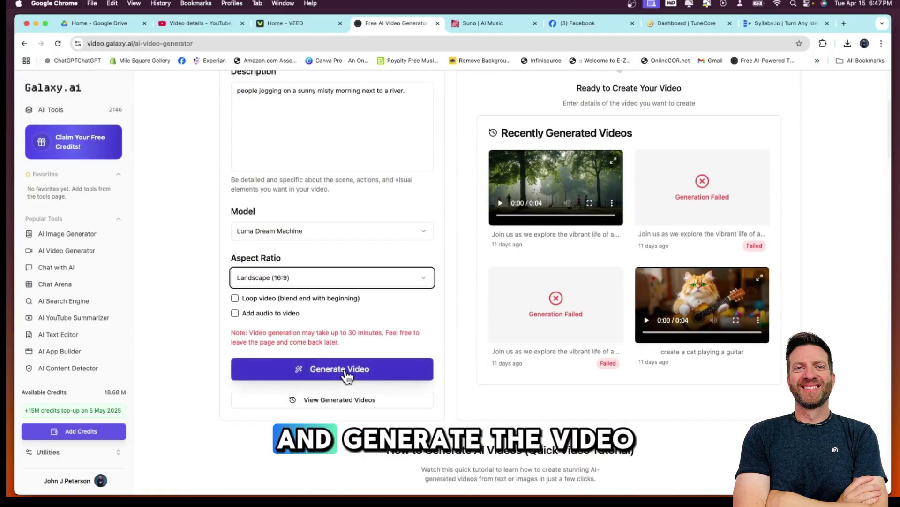
left_click(346, 374)
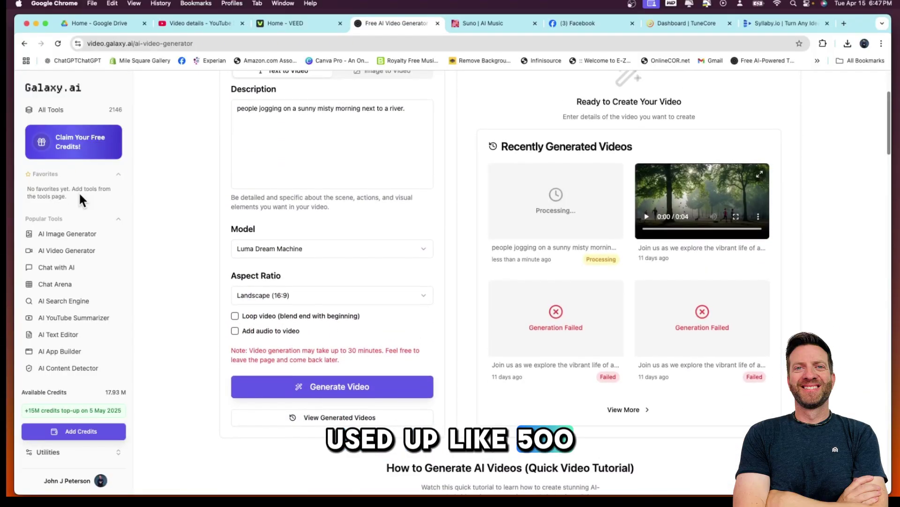
- Open the AI Photo Studio from the popular tools
scroll(208, 227, "up", 1)
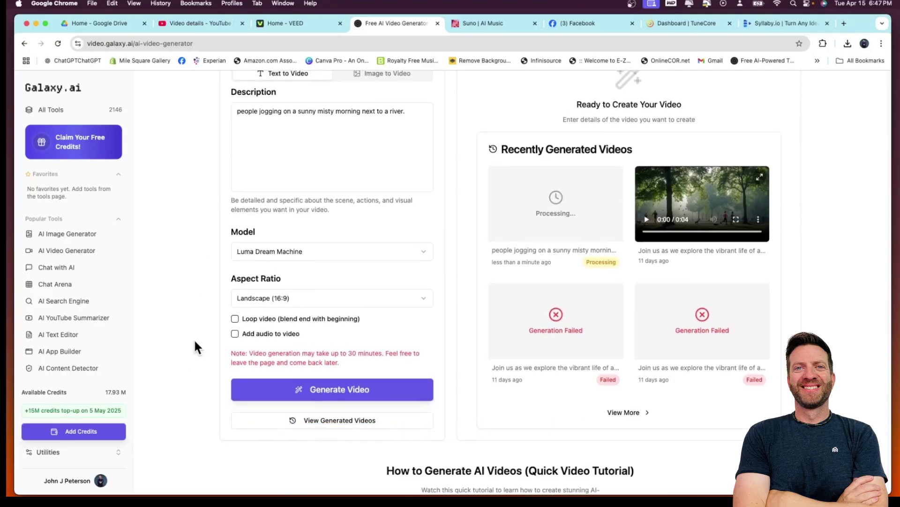
scroll(195, 348, "up", 3)
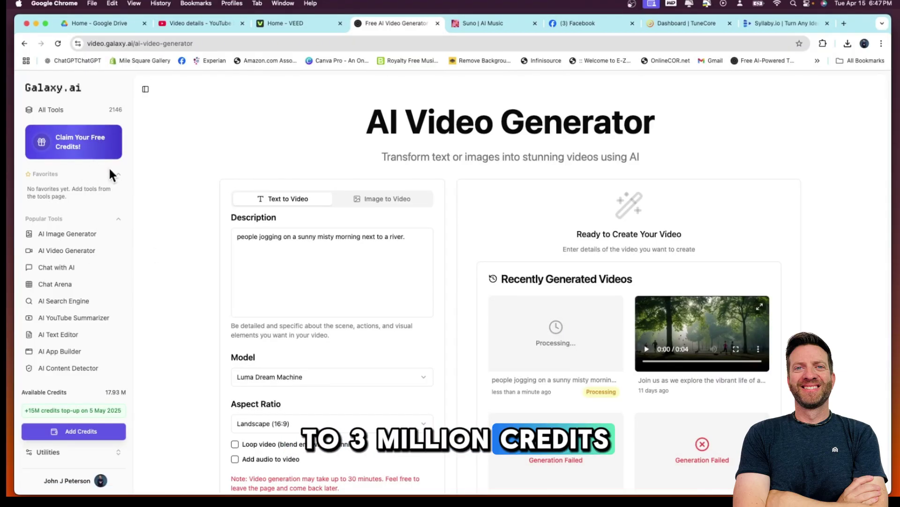
scroll(64, 257, "down", 3)
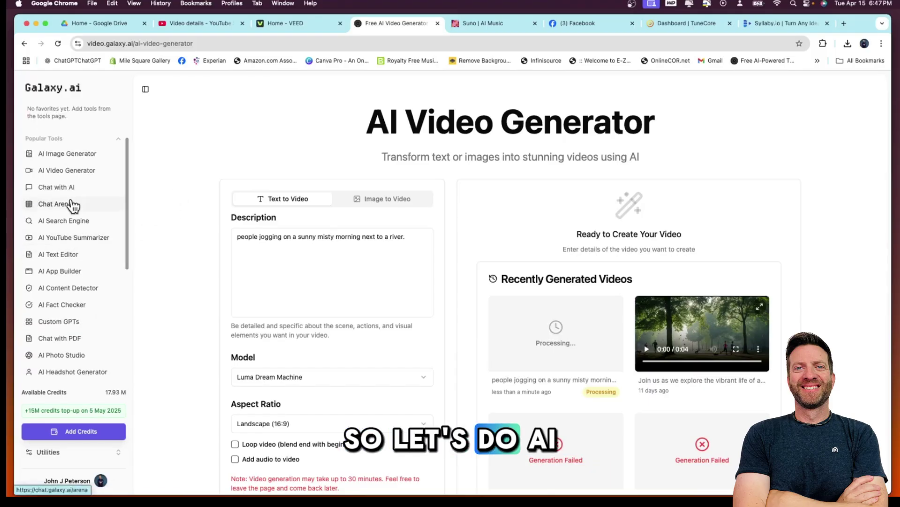
scroll(74, 201, "down", 3)
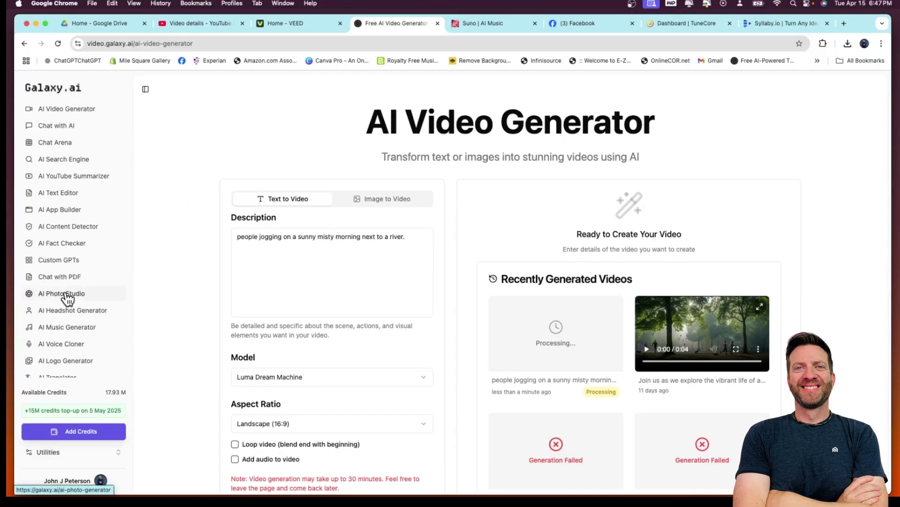
left_click(64, 294)
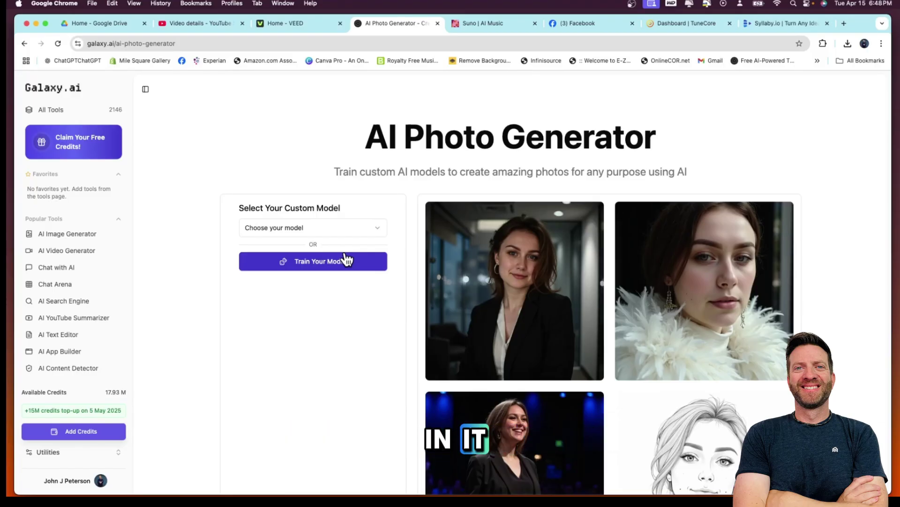
- Choose the trained custom model JP for the photo generator
left_click(372, 225)
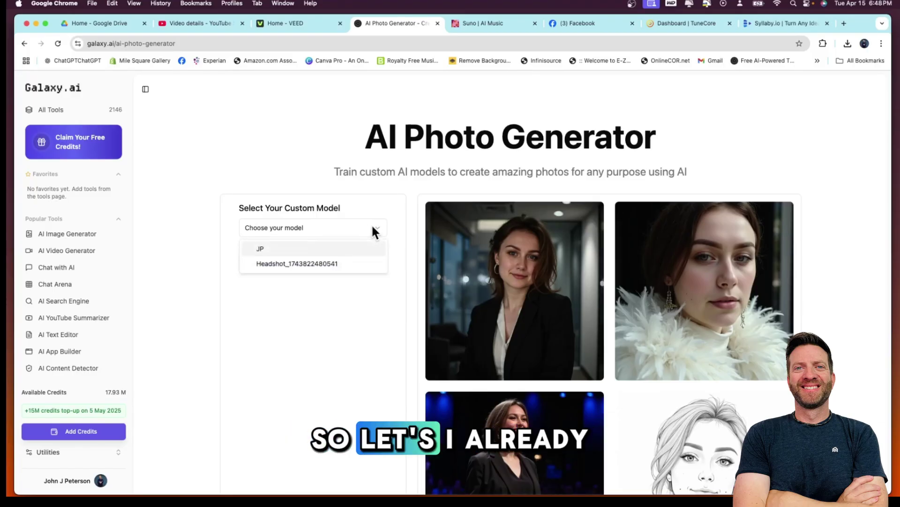
left_click(260, 124)
left_click(373, 232)
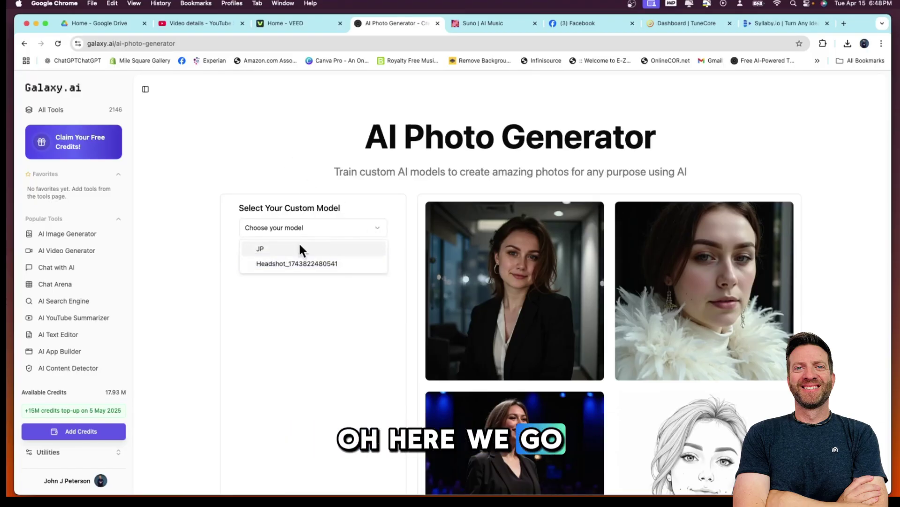
left_click(269, 248)
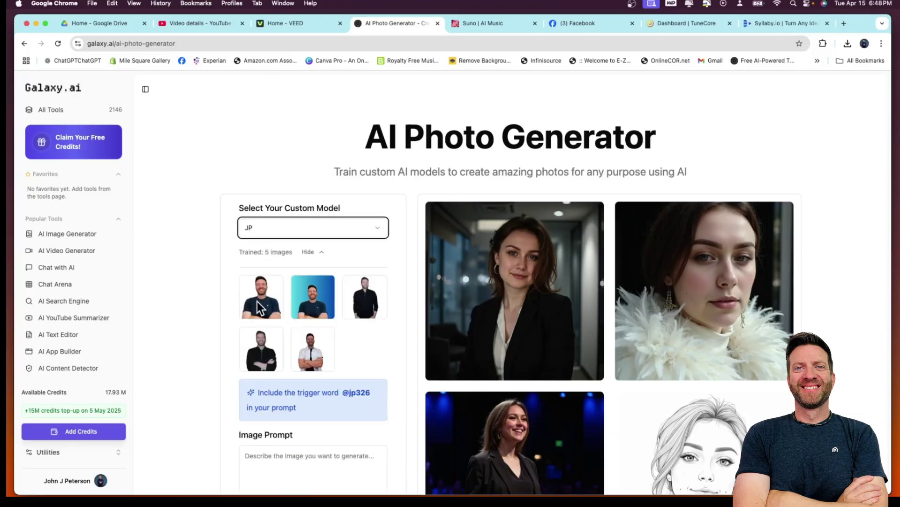
- Enter the image prompt "place me on a stage" and have the AI rewrite it into a better prompt
scroll(274, 346, "down", 3)
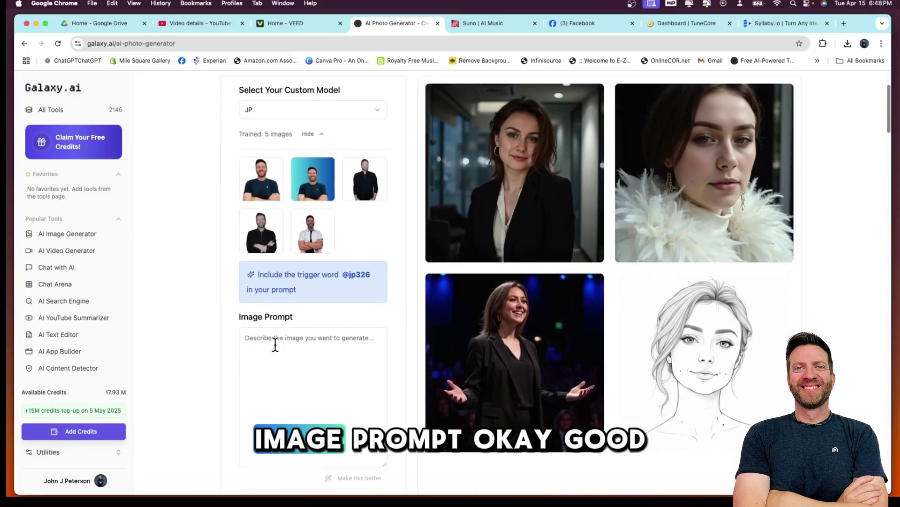
left_click(295, 341)
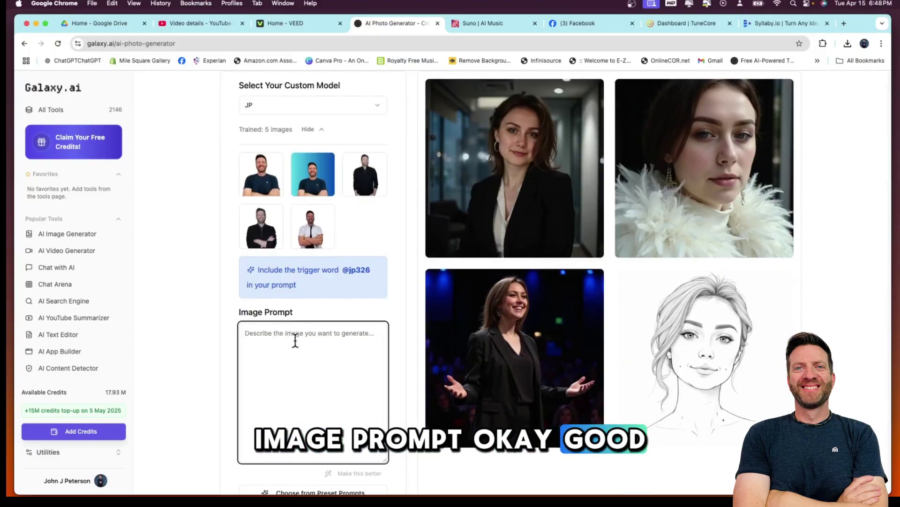
scroll(328, 207, "down", 3)
scroll(328, 207, "up", 5)
scroll(327, 209, "down", 2)
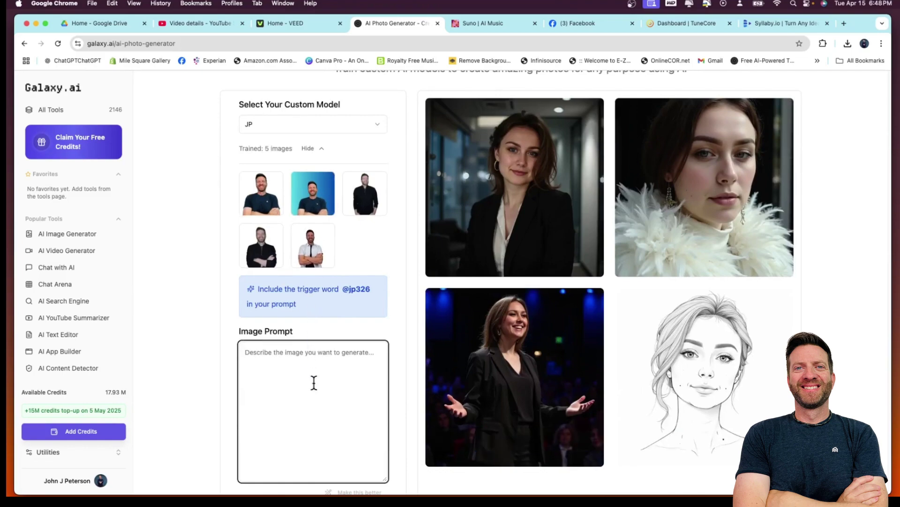
type("place me ")
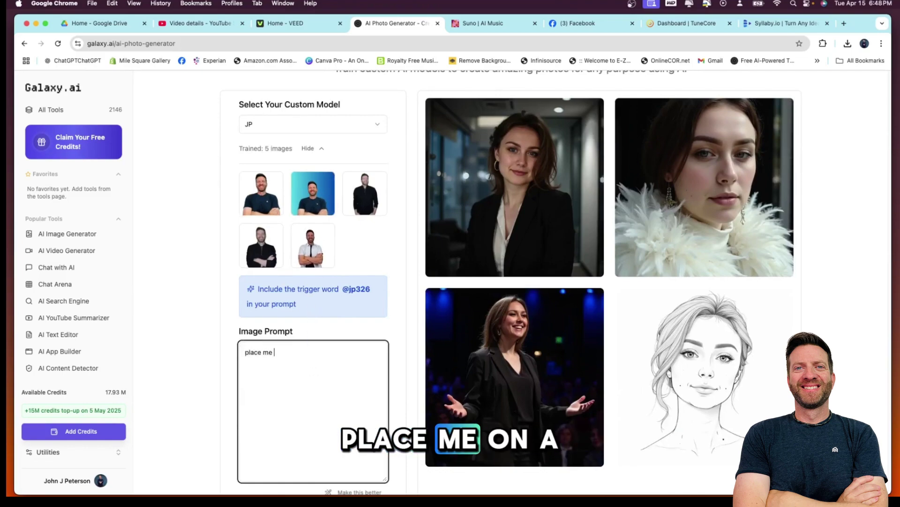
type("on a s")
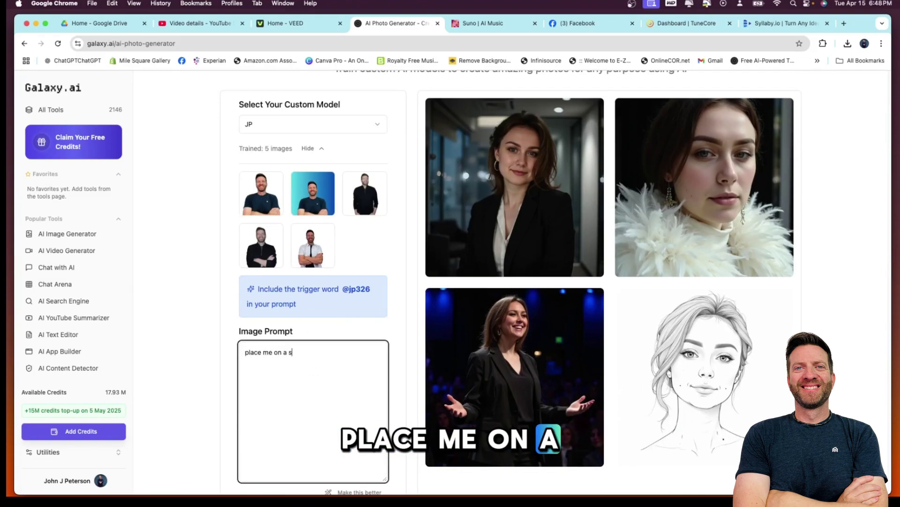
type("tage")
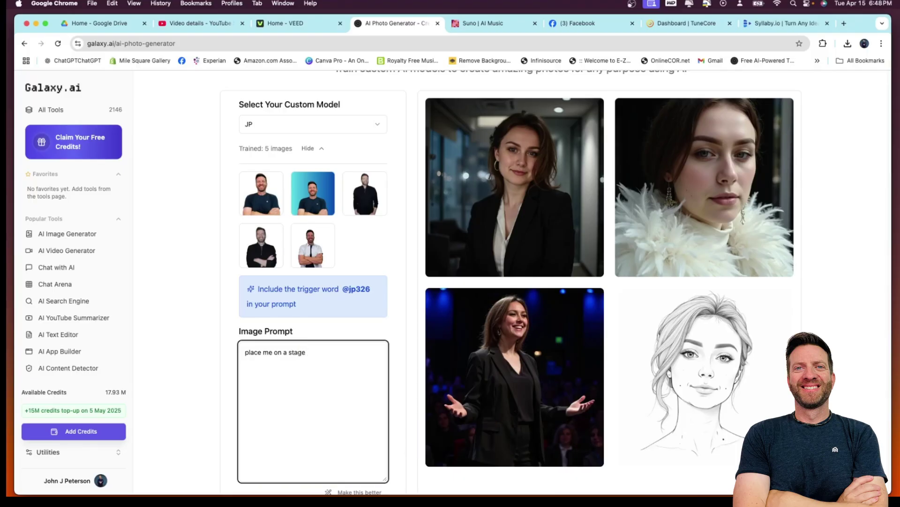
scroll(375, 337, "down", 2)
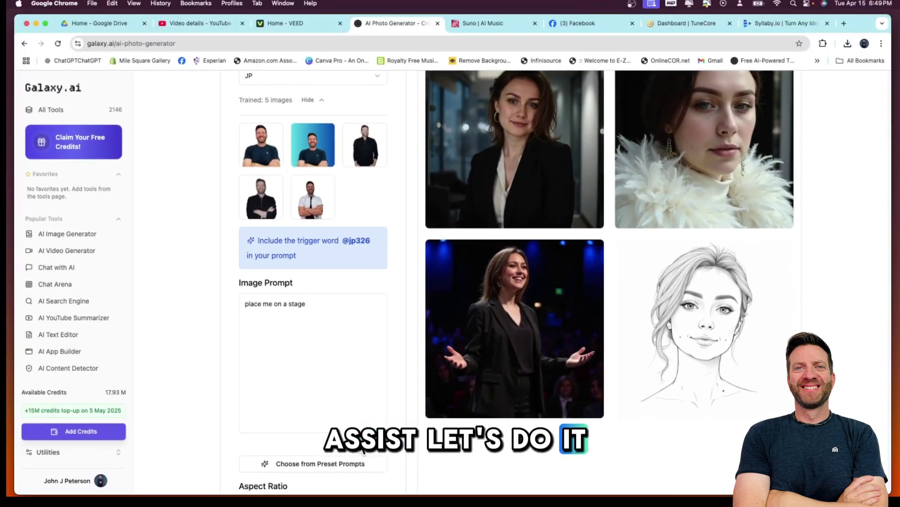
left_click(359, 438)
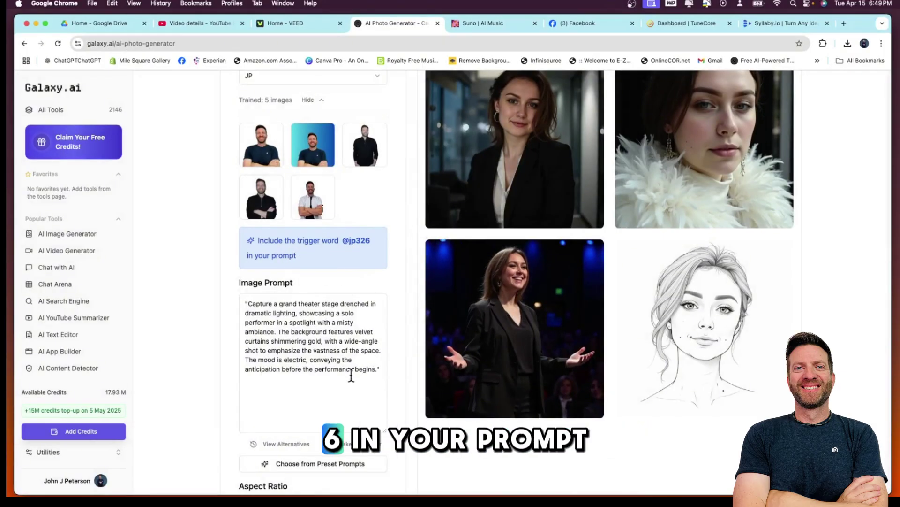
left_click(382, 368)
key("BackSpace")
key("BackSpace")
type("@jp326")
key("super+Up")
key("Delete")
scroll(349, 412, "down", 2)
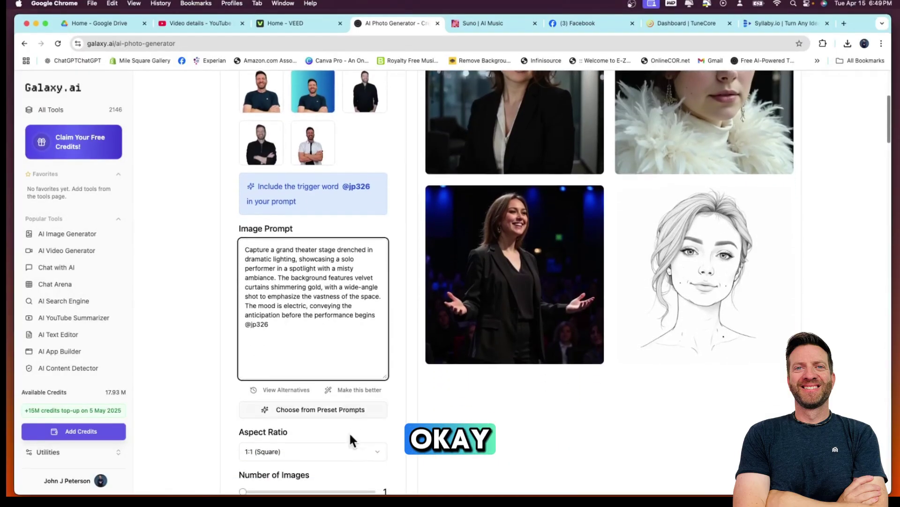
- Generate one square photo from the theater stage prompt and download the result
scroll(315, 422, "down", 4)
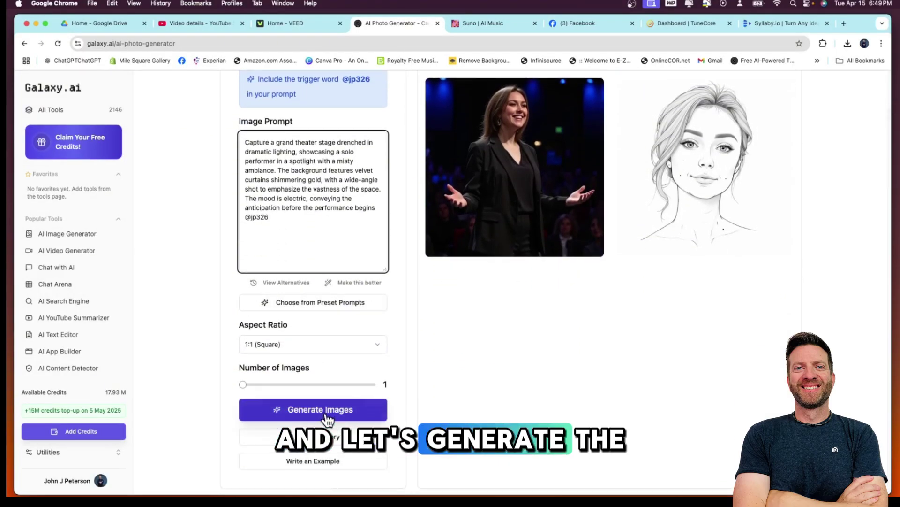
left_click(327, 416)
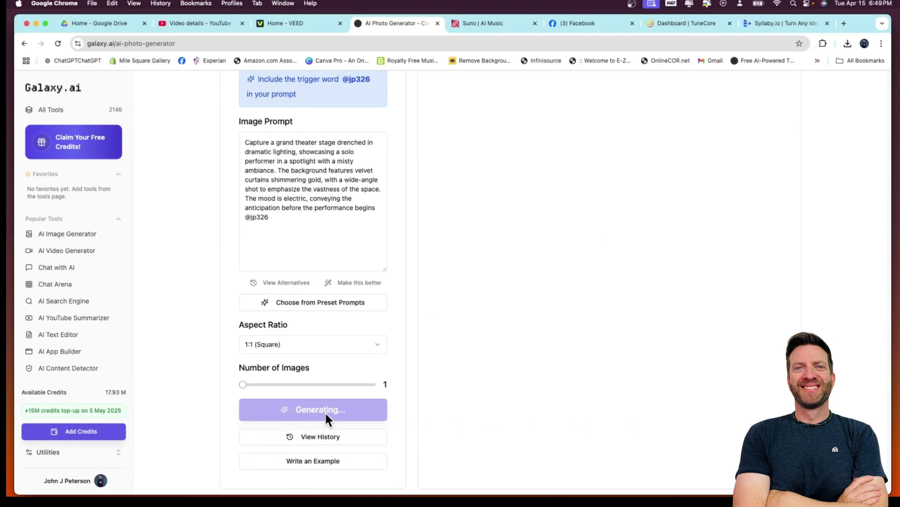
scroll(597, 328, "up", 1)
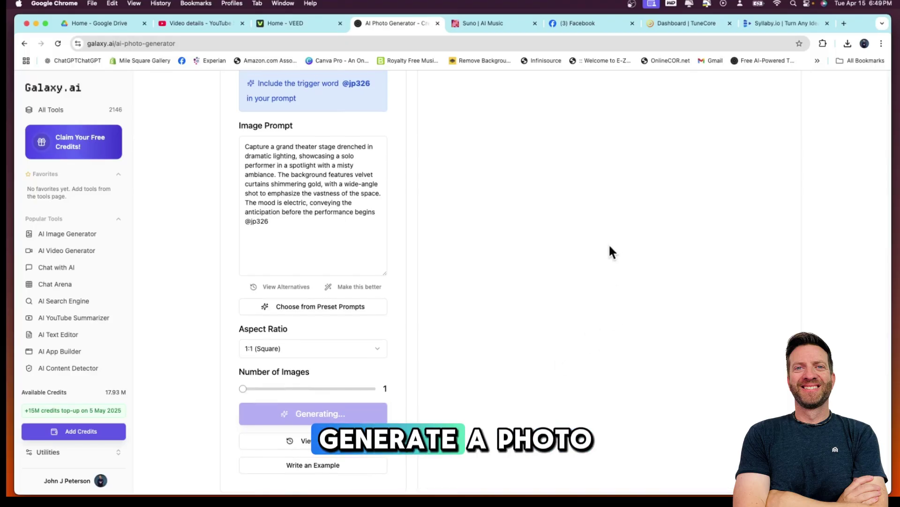
scroll(494, 217, "up", 6)
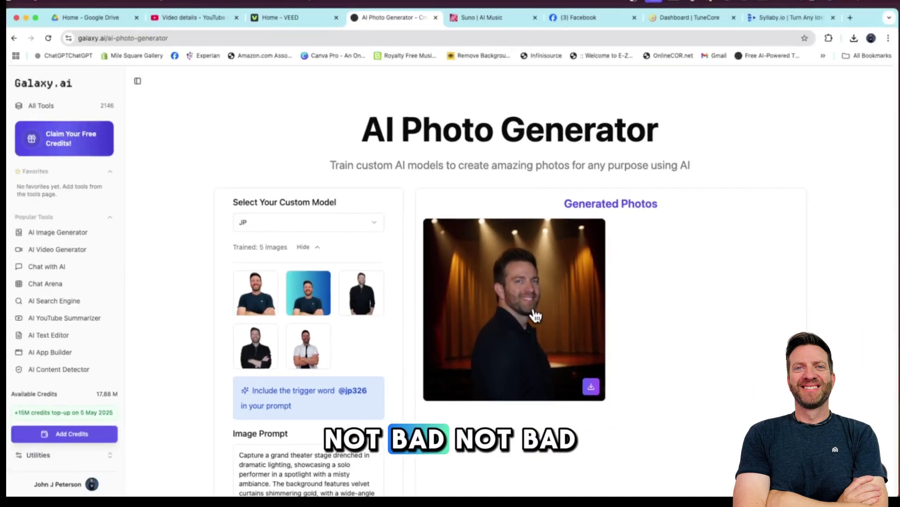
scroll(574, 322, "down", 2)
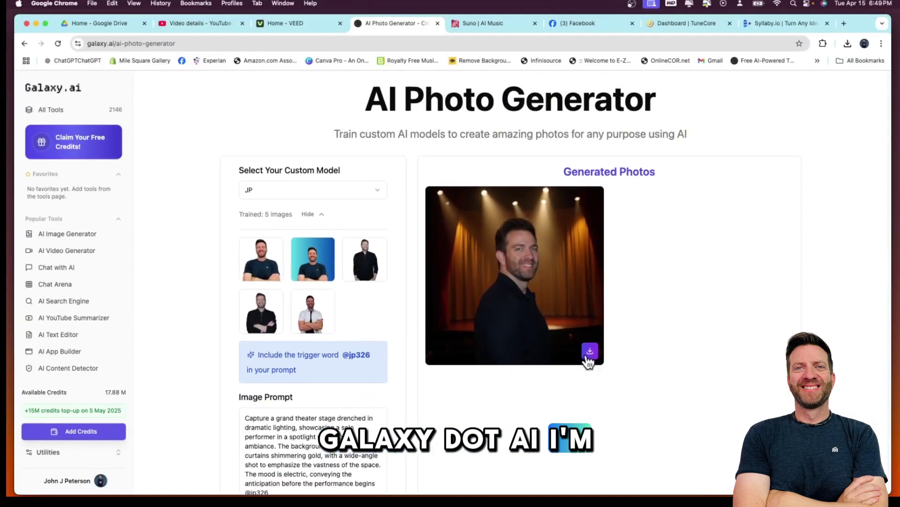
left_click(590, 350)
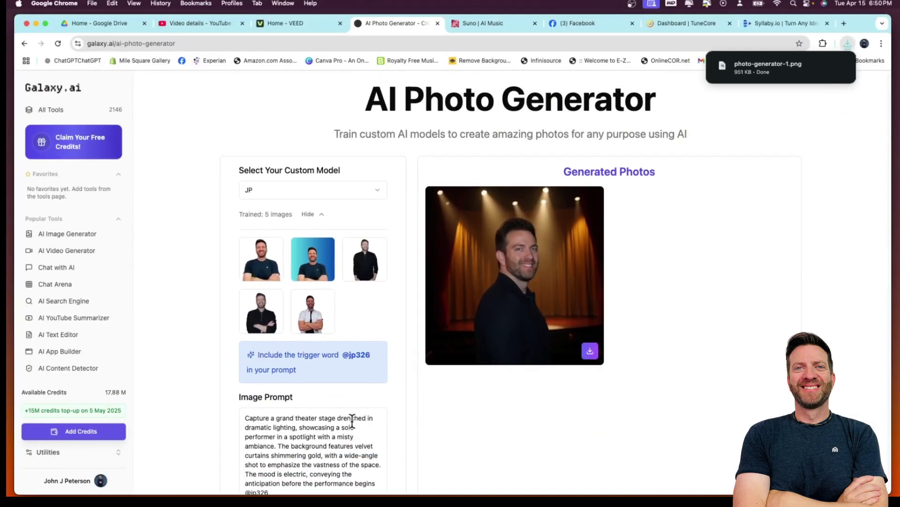
scroll(344, 408, "down", 4)
left_click(315, 360)
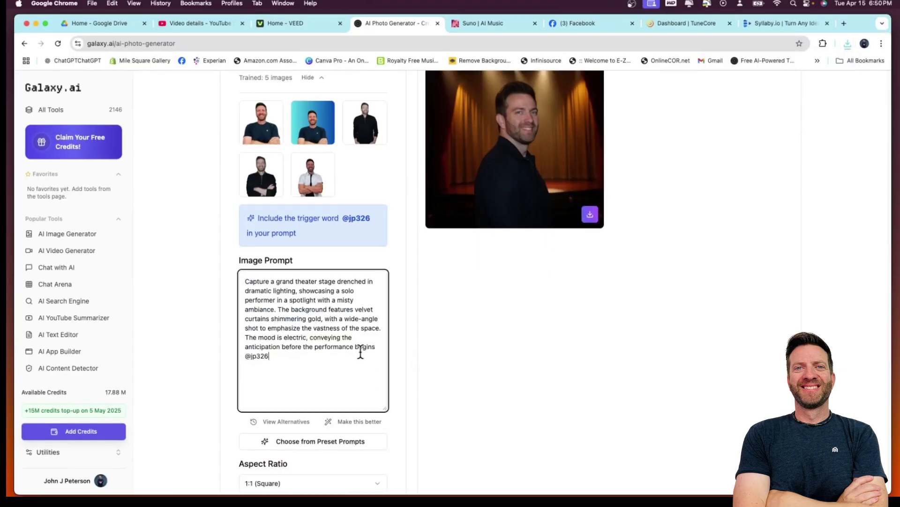
scroll(375, 380, "down", 1)
scroll(367, 375, "up", 1)
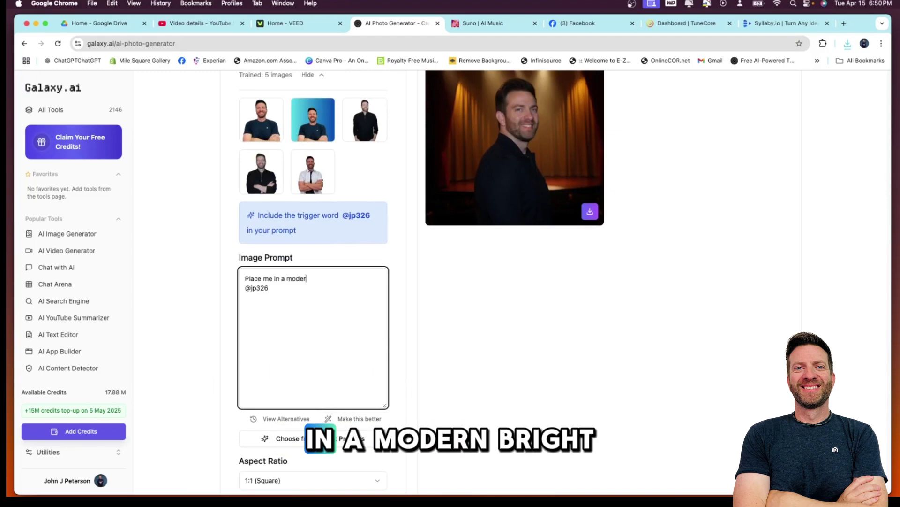
type("right ")
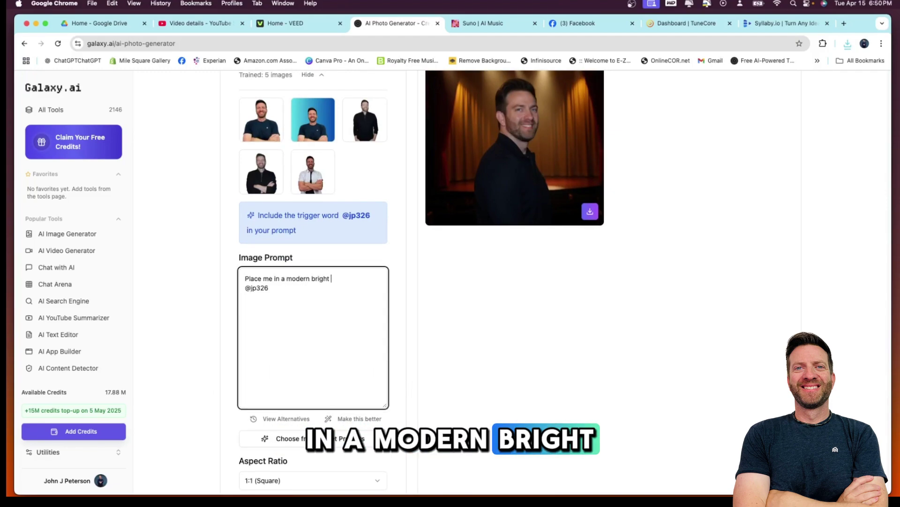
type("pf")
type("office. front facing")
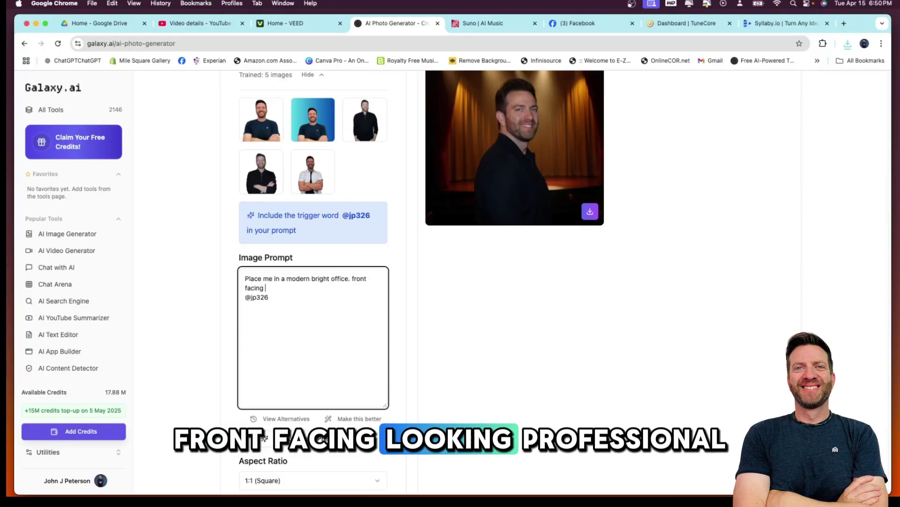
type("king professional and put me in a suit.")
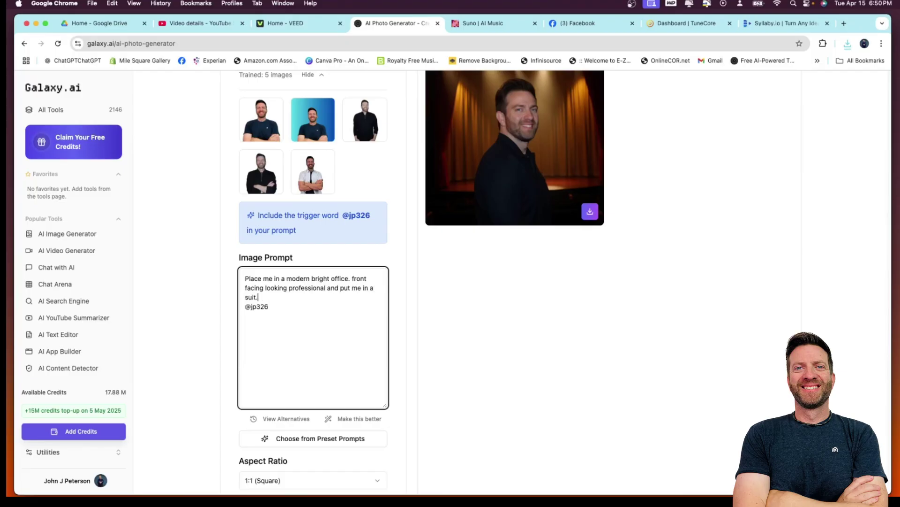
- Have the AI improve the office prompt and choose the third suggestion, the chic high-end office with a light grey suit
left_click(359, 419)
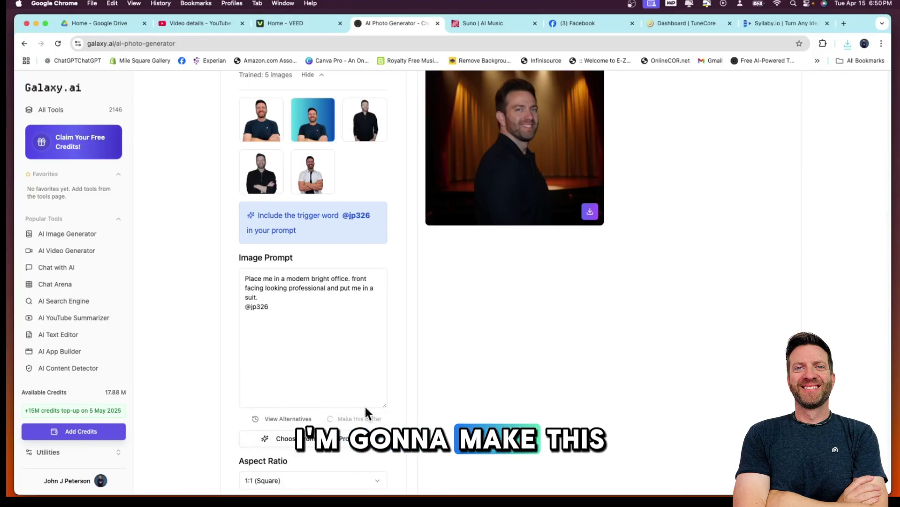
scroll(419, 223, "up", 3)
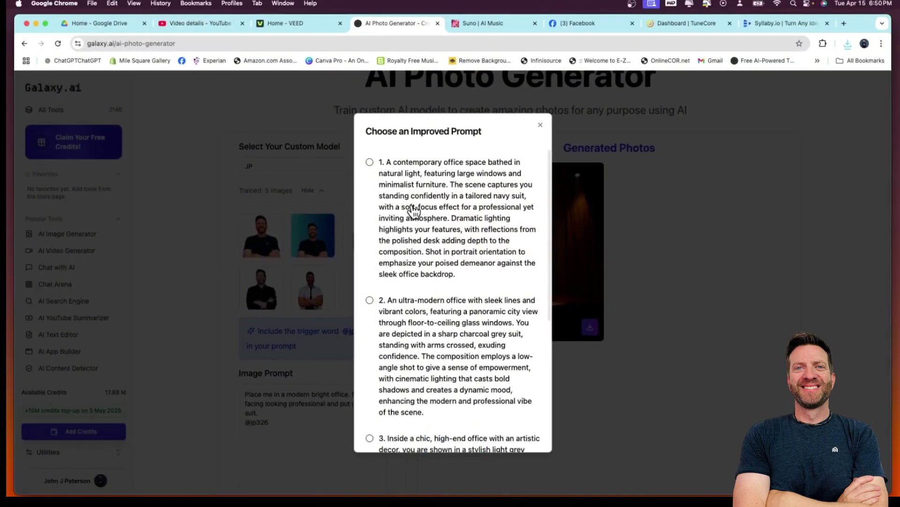
scroll(399, 235, "down", 3)
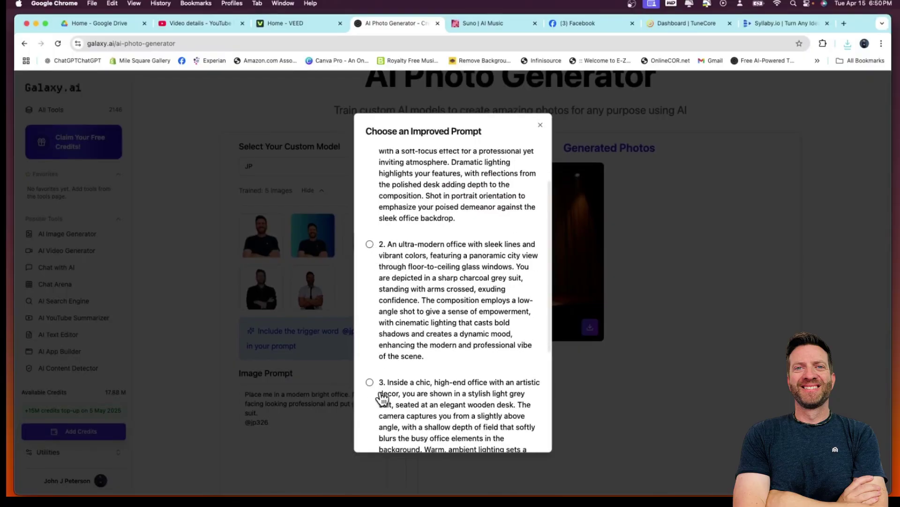
scroll(382, 398, "down", 4)
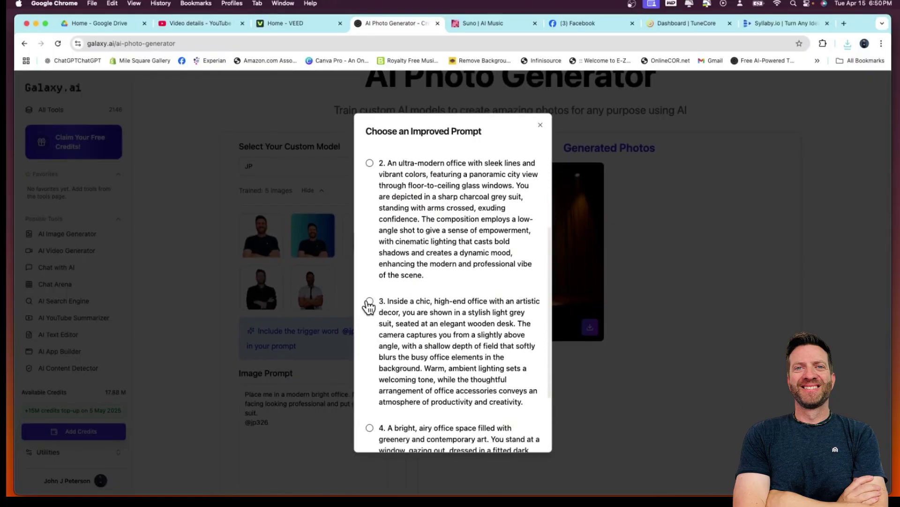
left_click(370, 302)
scroll(378, 392, "down", 3)
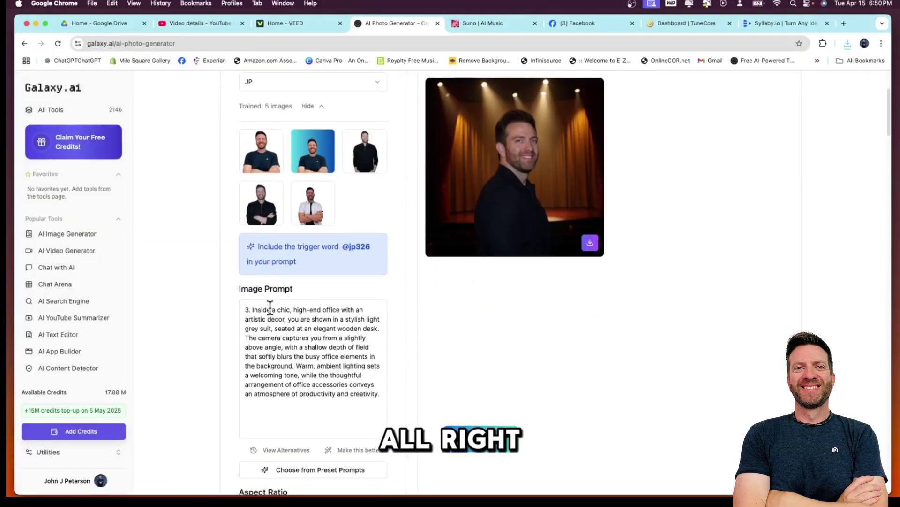
left_click(252, 308)
key("BackSpace")
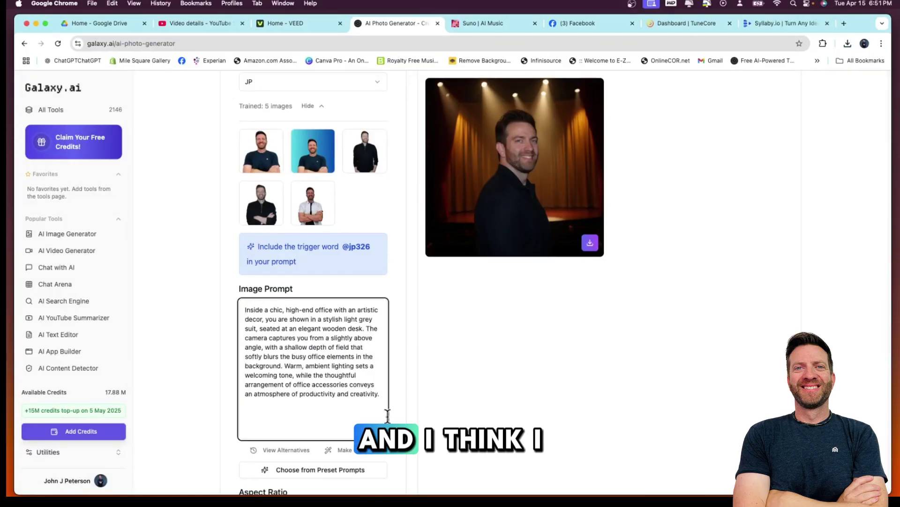
left_click(394, 400)
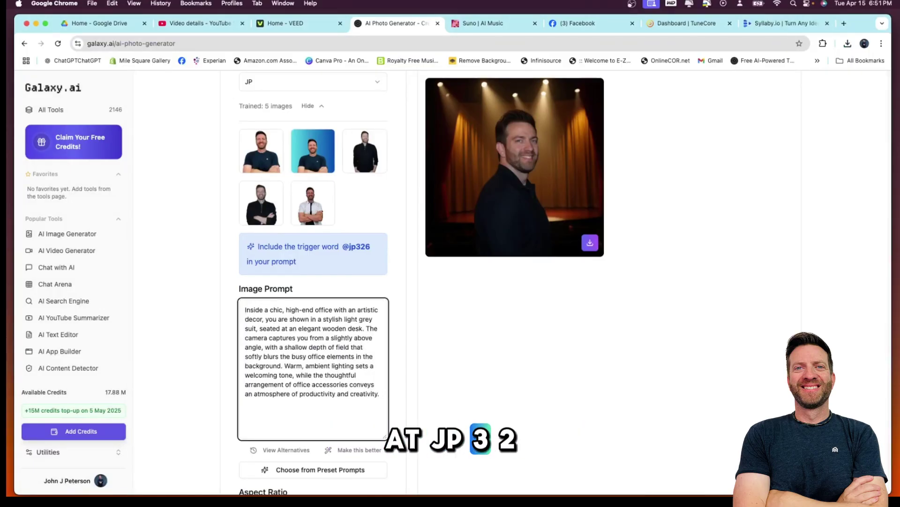
type("@jp326")
- Generate one square photo from the chic office prompt and view the result
scroll(342, 443, "down", 4)
left_click(337, 444)
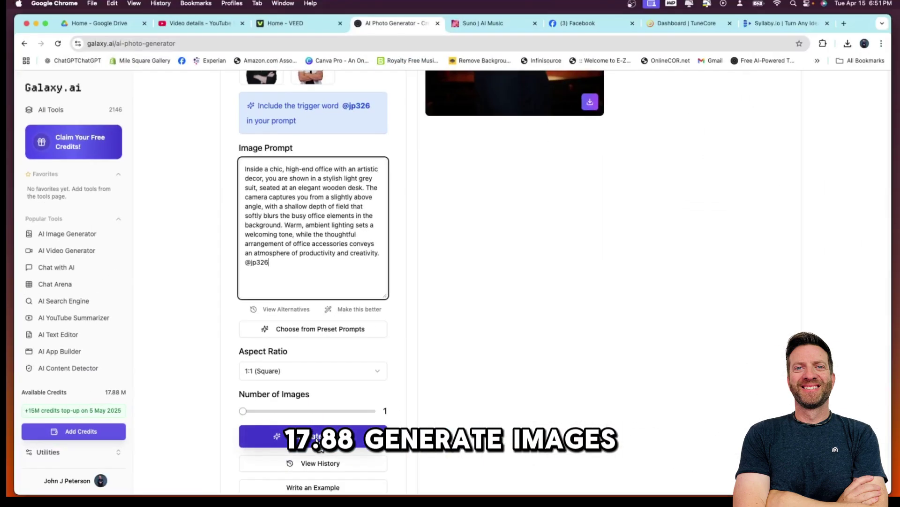
left_click(321, 448)
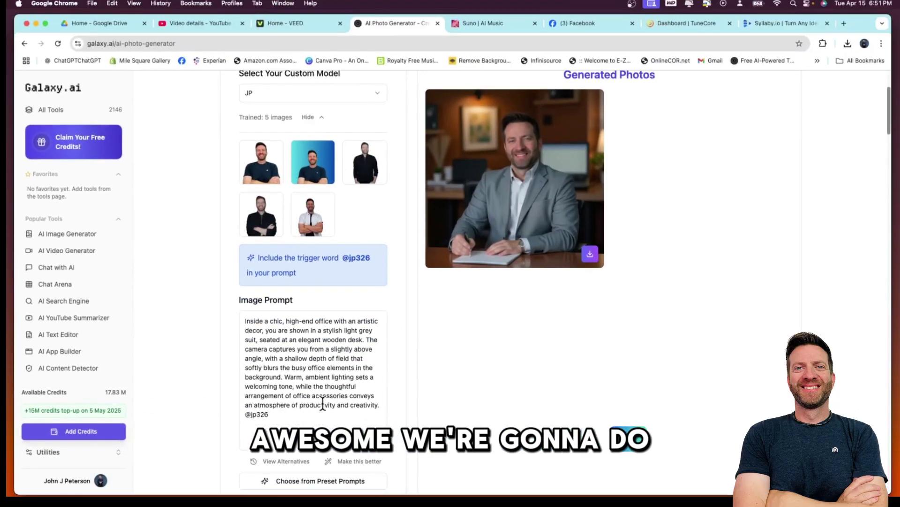
scroll(558, 223, "up", 5)
scroll(555, 246, "down", 2)
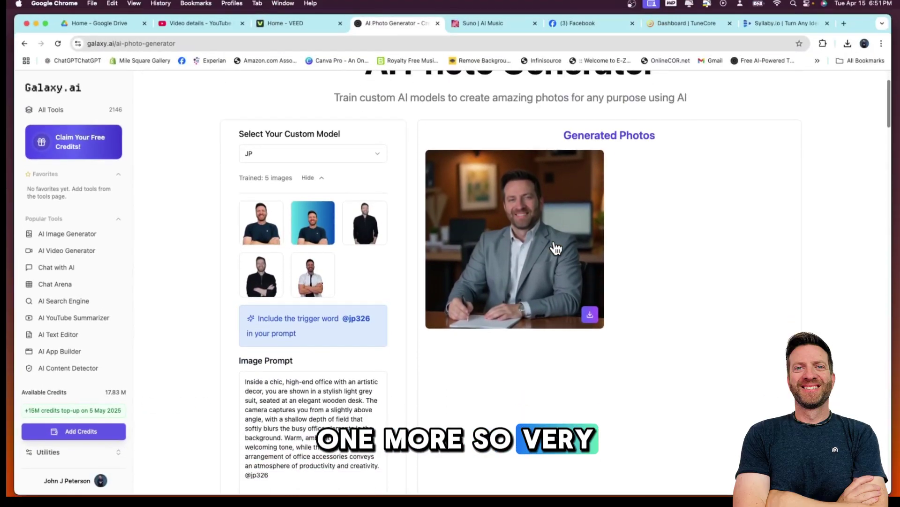
scroll(349, 349, "down", 2)
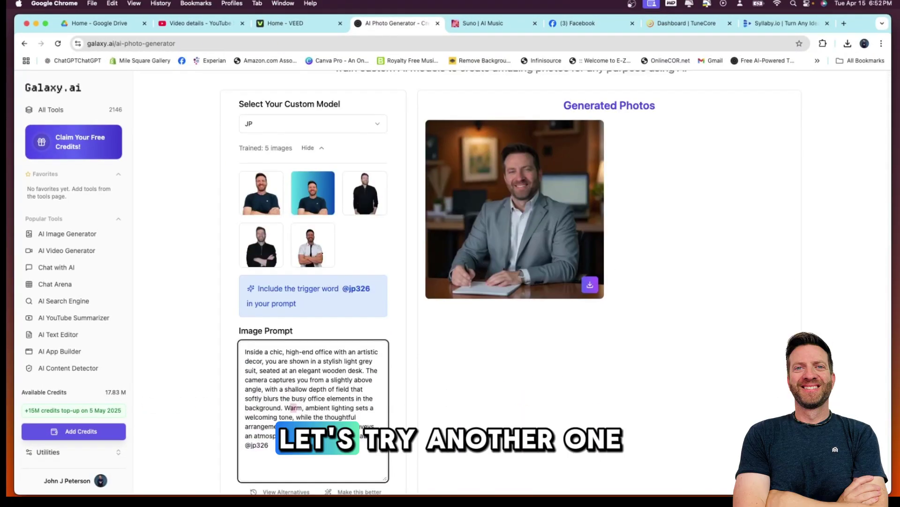
left_click_drag(379, 436, 243, 352)
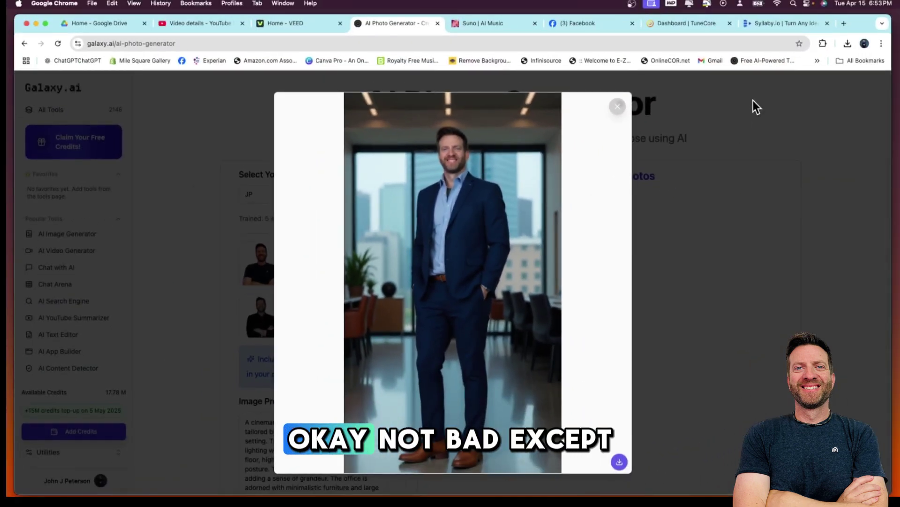
- Inspect the generated full-body blue suit photo at enlarged size and close the preview
left_click(619, 106)
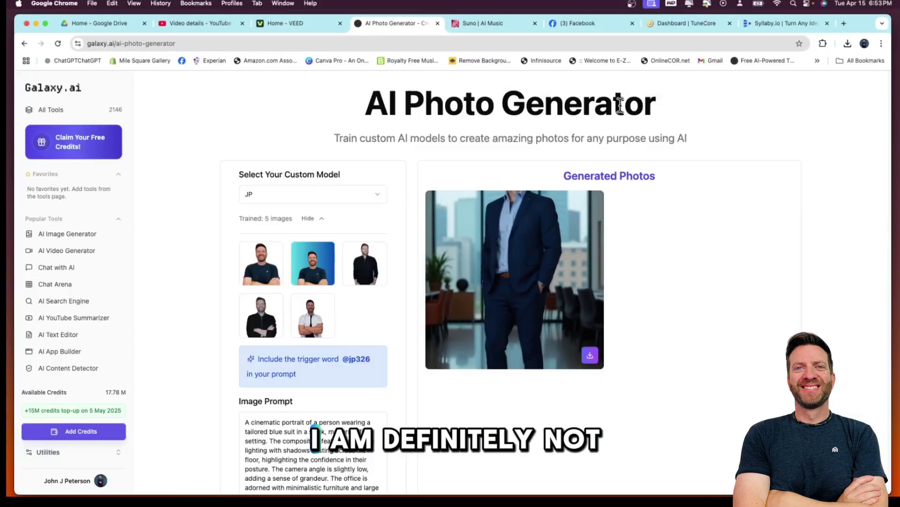
left_click(499, 268)
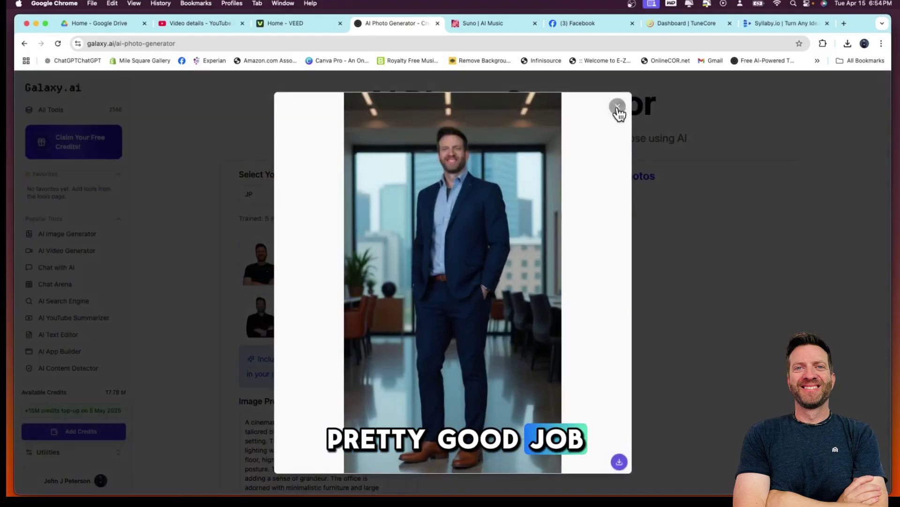
left_click(618, 107)
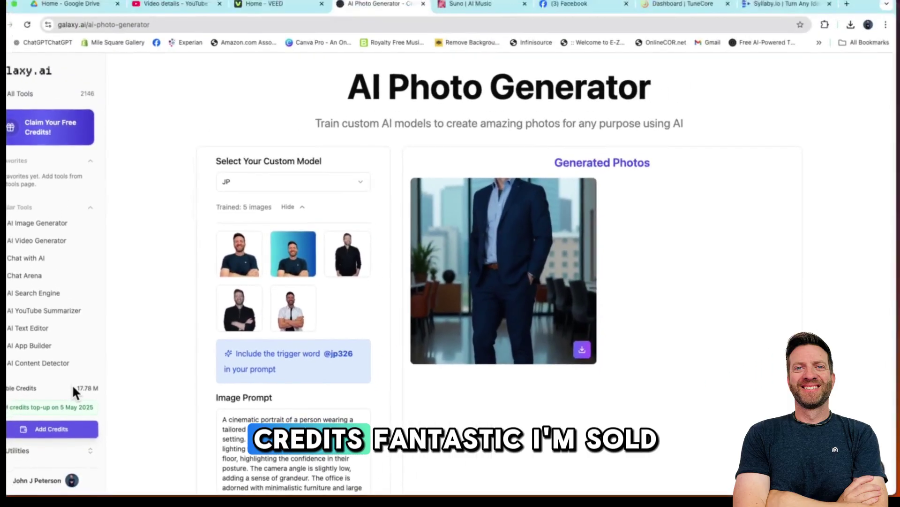
- Open the AI Video Generator to check the status of the jogging video
scroll(465, 345, "up", 2)
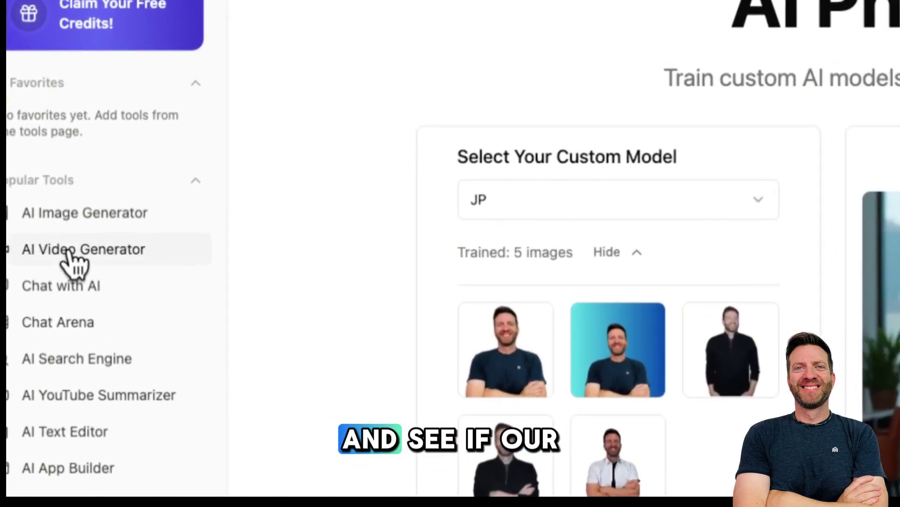
left_click(69, 251)
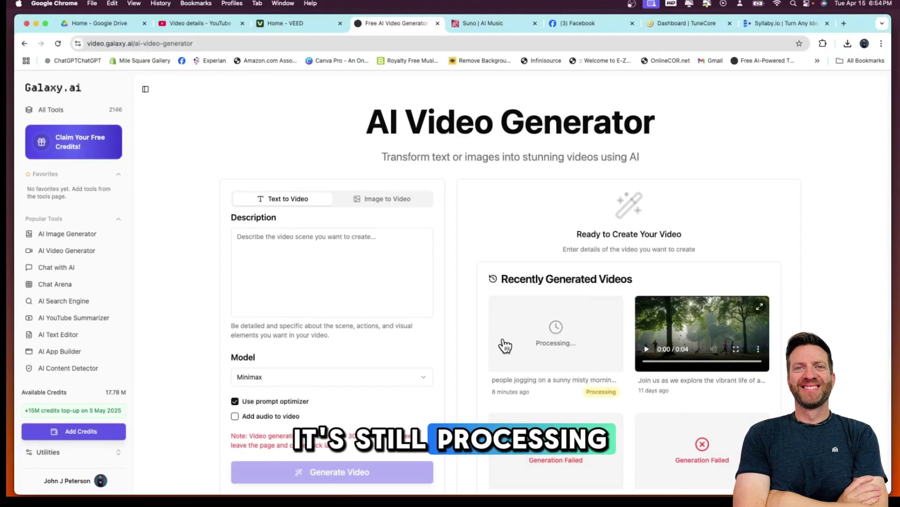
- Open the AI Image Generator and look through its page for the library of generated images
left_click(77, 235)
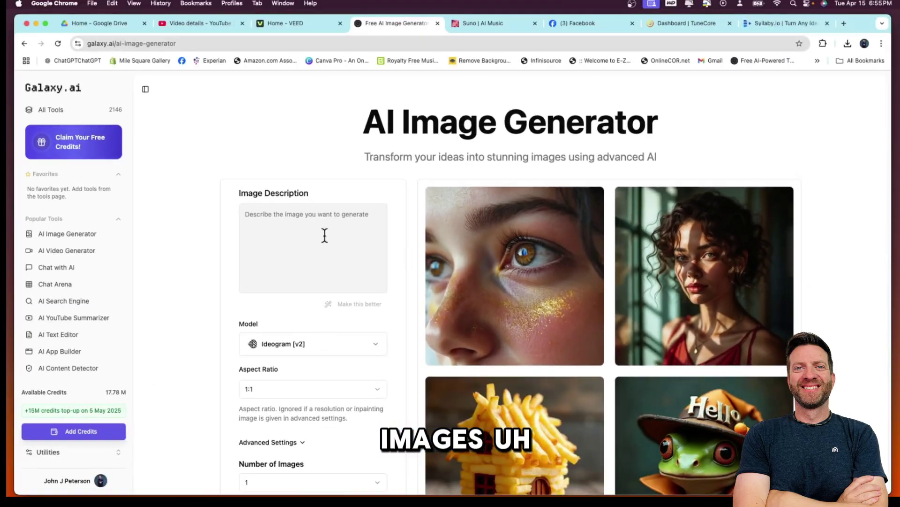
scroll(108, 212, "down", 2)
scroll(320, 234, "down", 15)
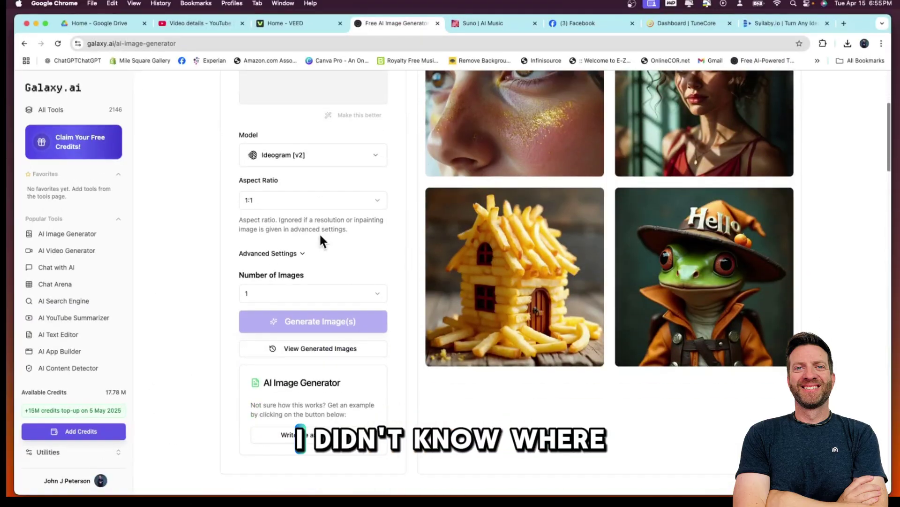
scroll(320, 236, "down", 5)
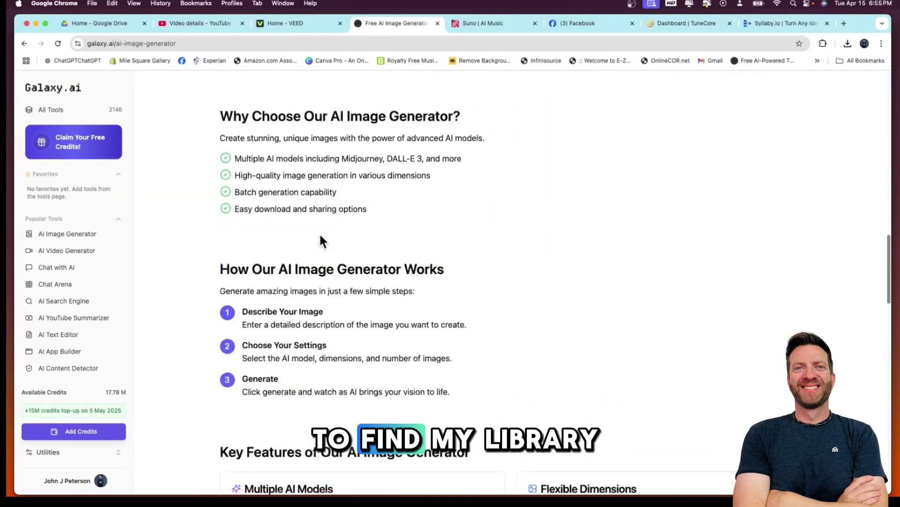
scroll(320, 237, "up", 20)
scroll(320, 235, "down", 1)
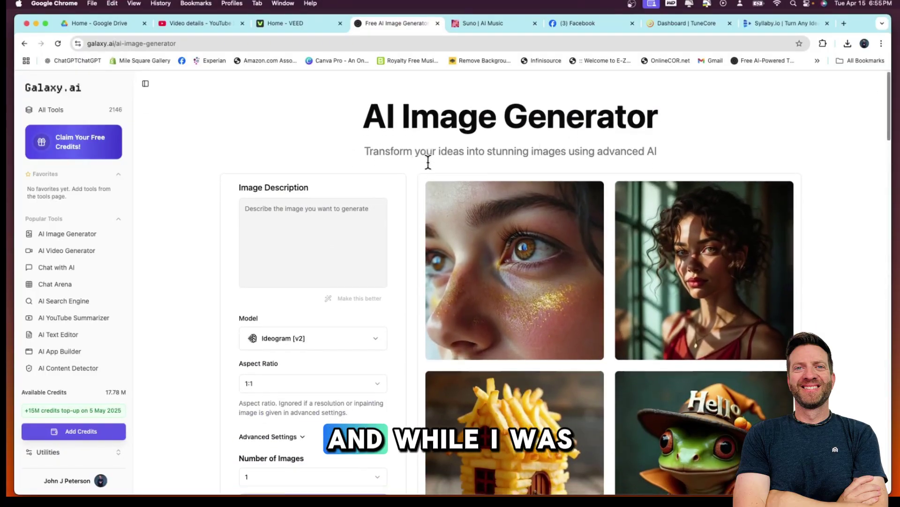
- Open the generated images history and browse the race car, forest and guitar-playing cat pictures
scroll(427, 162, "down", 5)
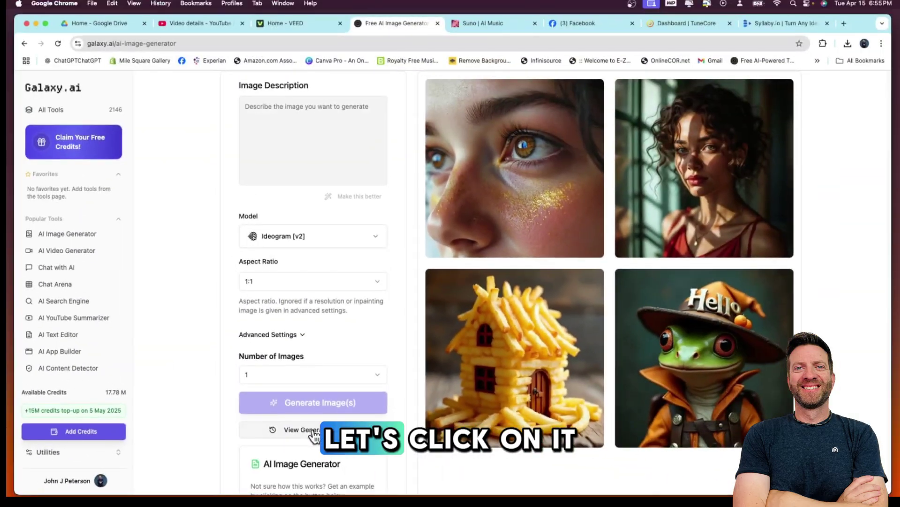
left_click(313, 430)
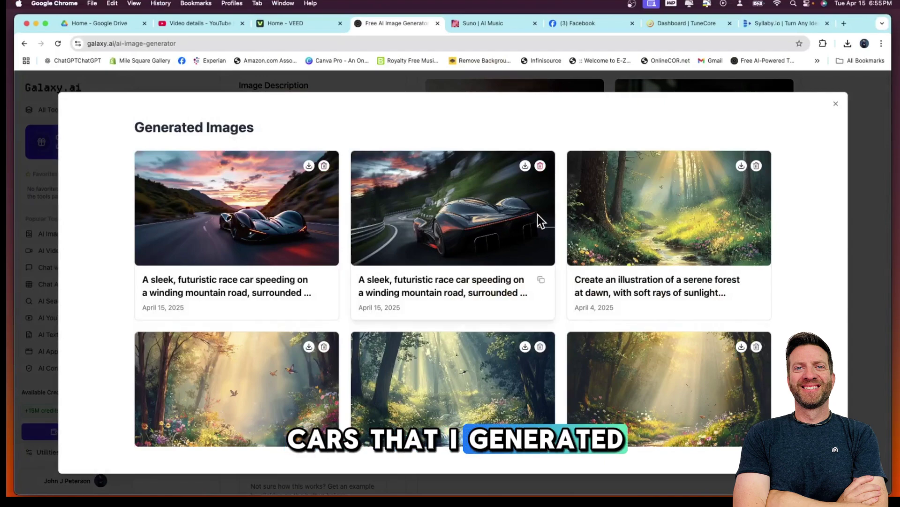
scroll(538, 217, "down", 4)
scroll(539, 221, "down", 5)
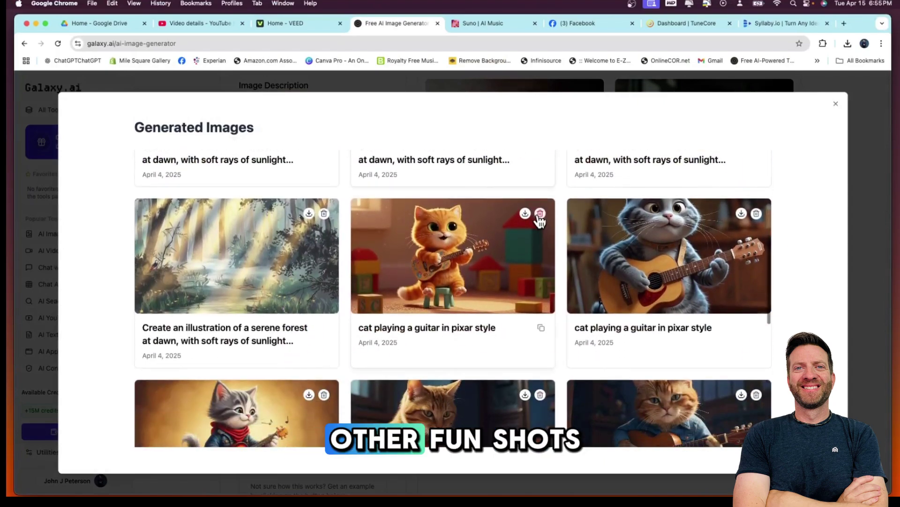
- Browse the remaining pictures of cats playing guitar at the end of the generated images history
scroll(540, 219, "down", 6)
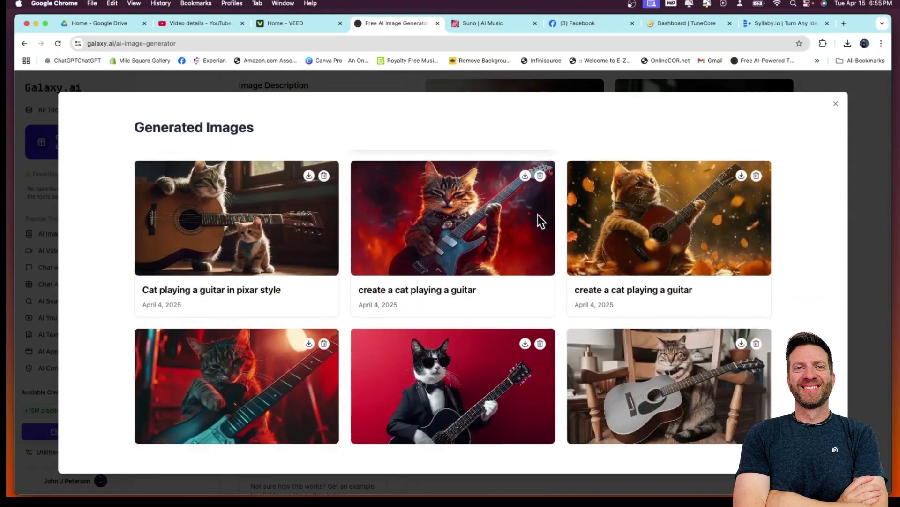
scroll(537, 215, "up", 15)
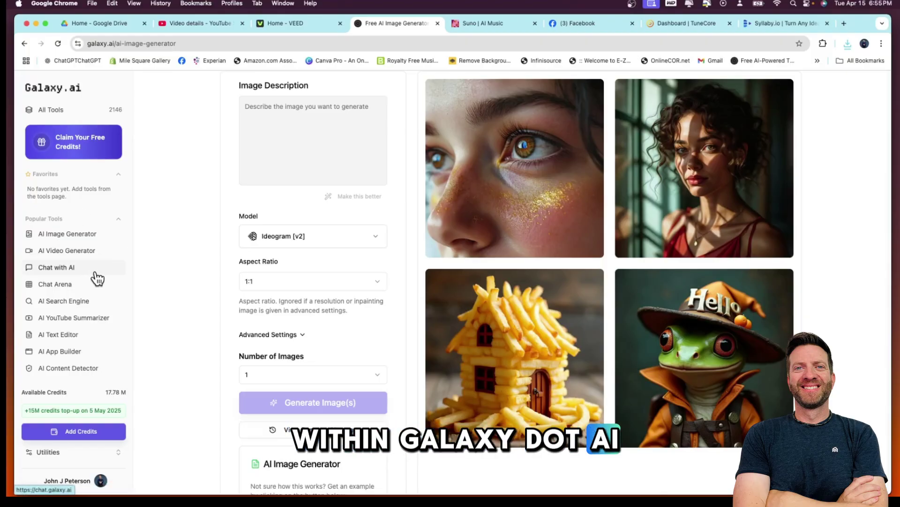
- Open Chat Arena and send the prompt "image of a cat playing a saxophone" to GPT 4 Turbo and Claude 3.5 Sonnet
left_click(55, 284)
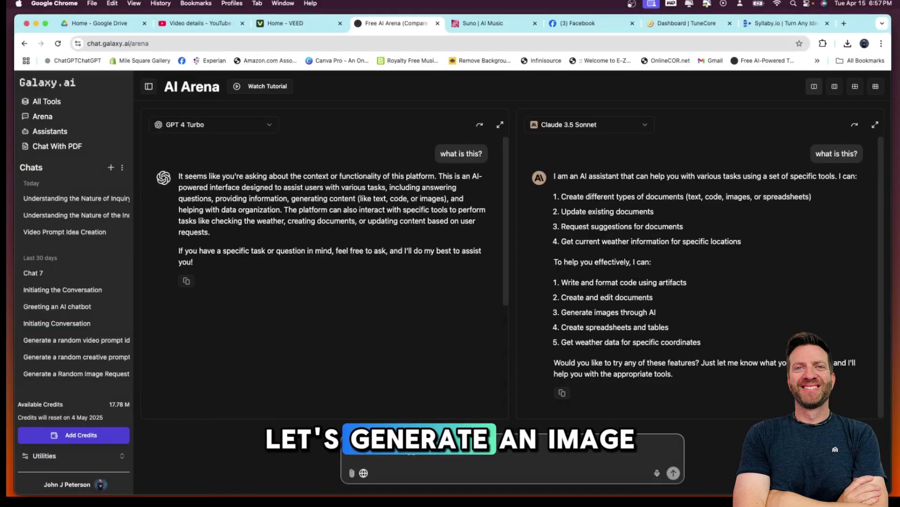
left_click(348, 443)
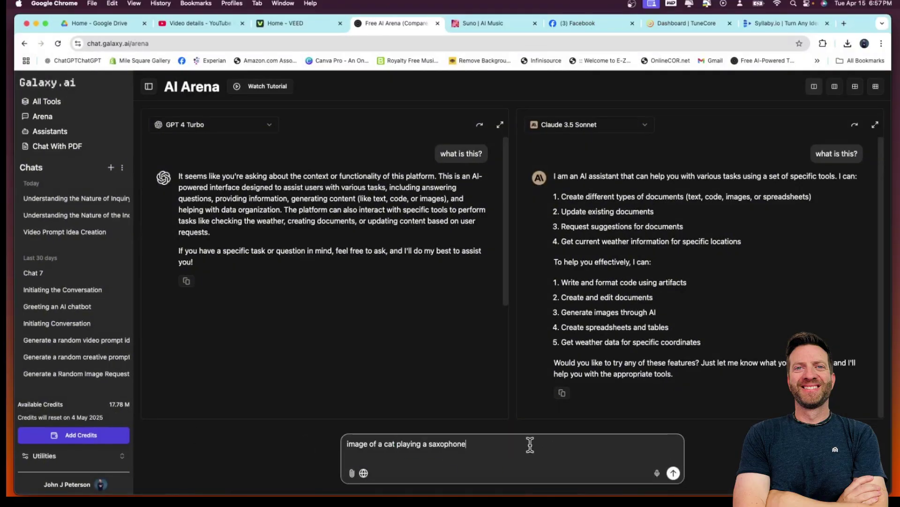
key("Return")
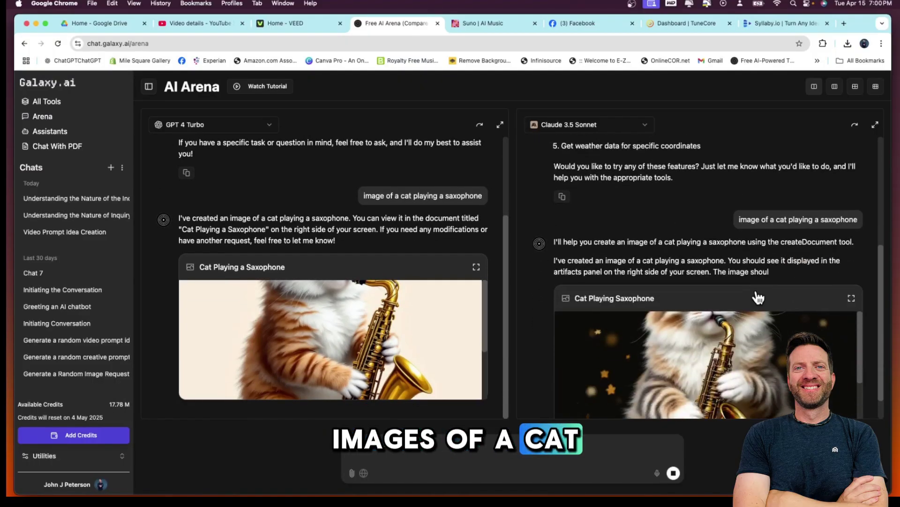
- View the saxophone cat images from Claude 3.5 Sonnet and GPT 4 Turbo at full size, closing each one
left_click(732, 346)
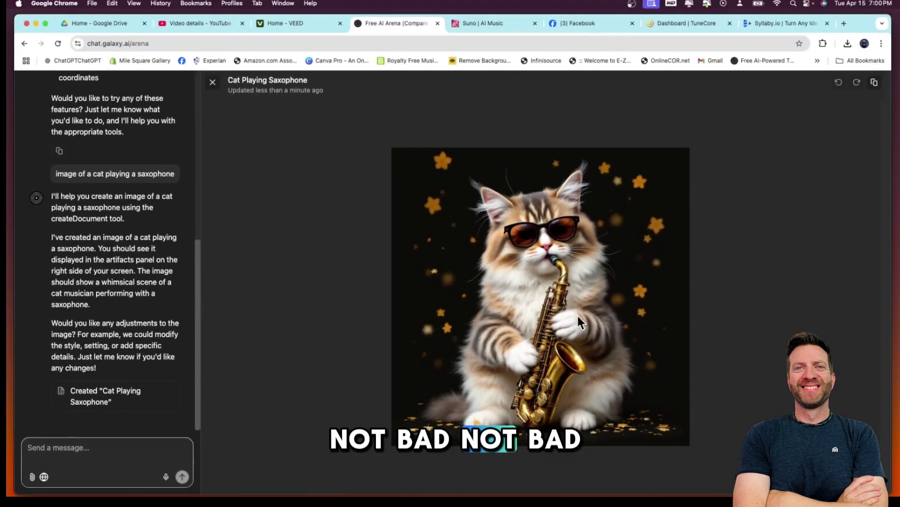
left_click(213, 84)
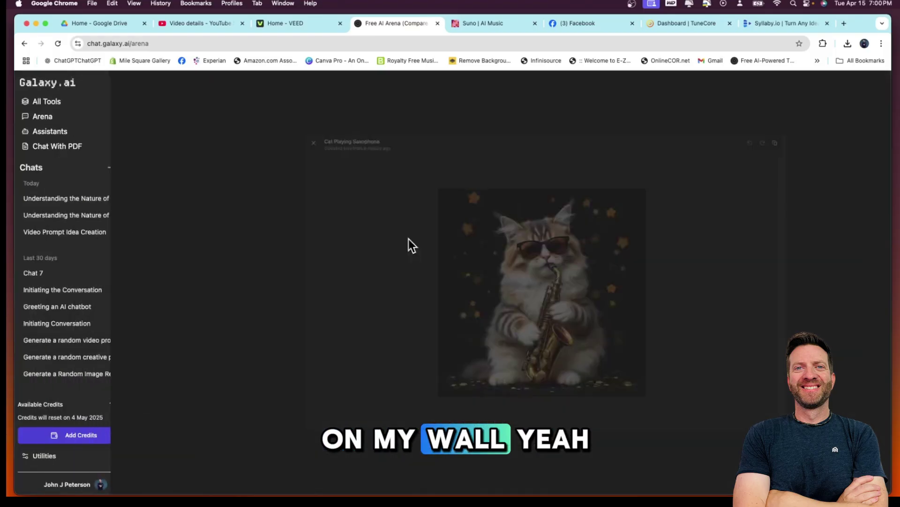
left_click(326, 317)
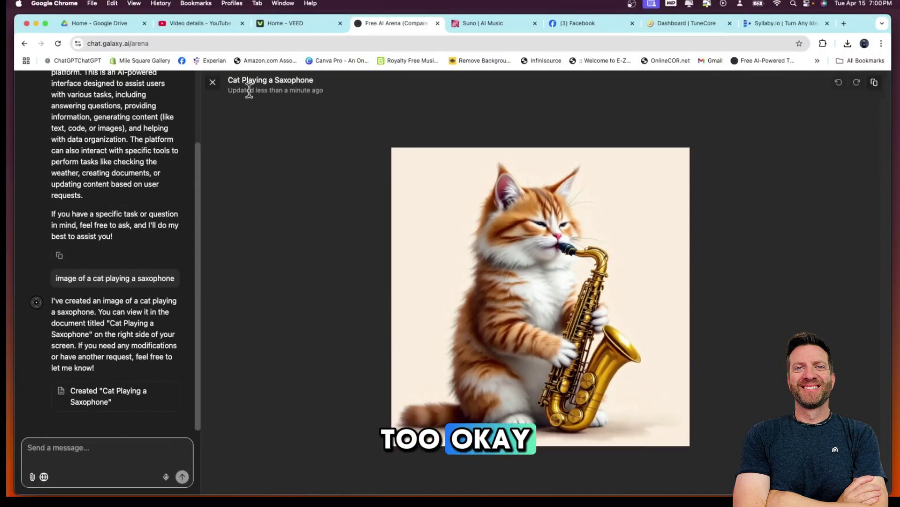
left_click(213, 82)
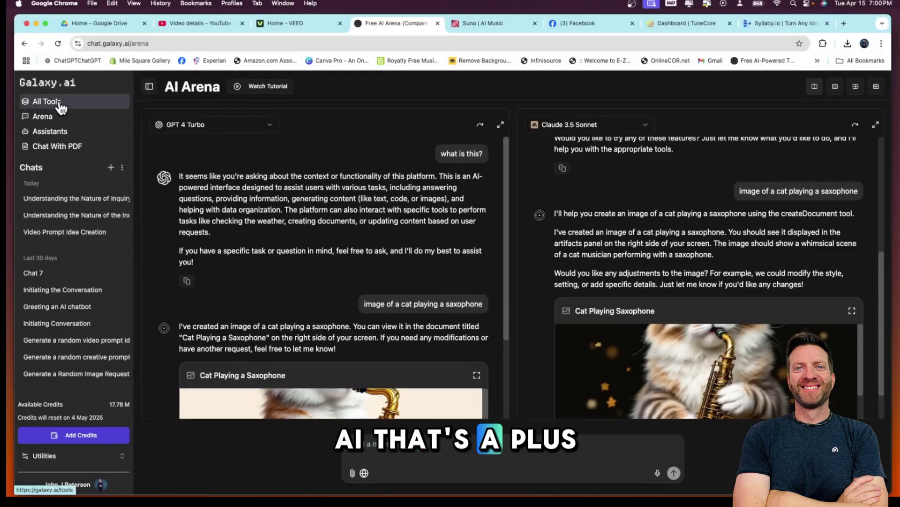
- Open the AI YouTube Summarizer and choose the YouTube video "The ENTIRE History of Human Civilizations" as its source
left_click(60, 104)
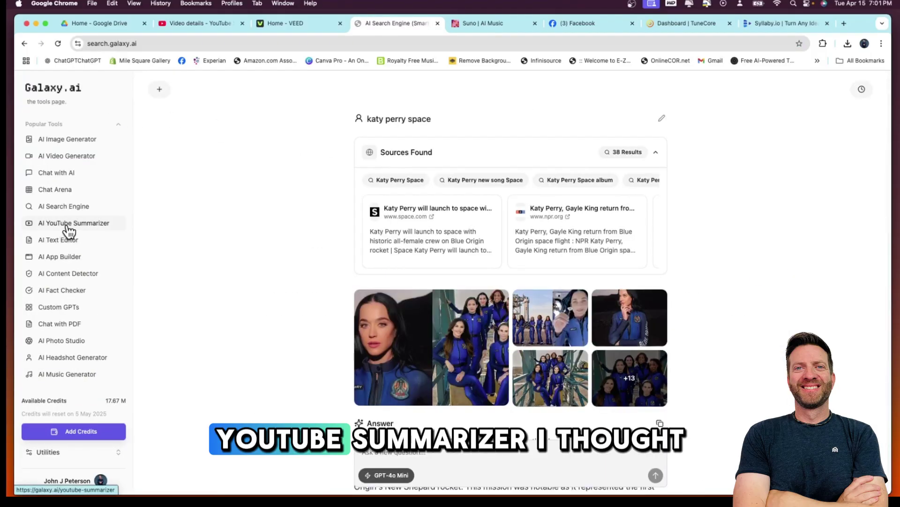
left_click(70, 228)
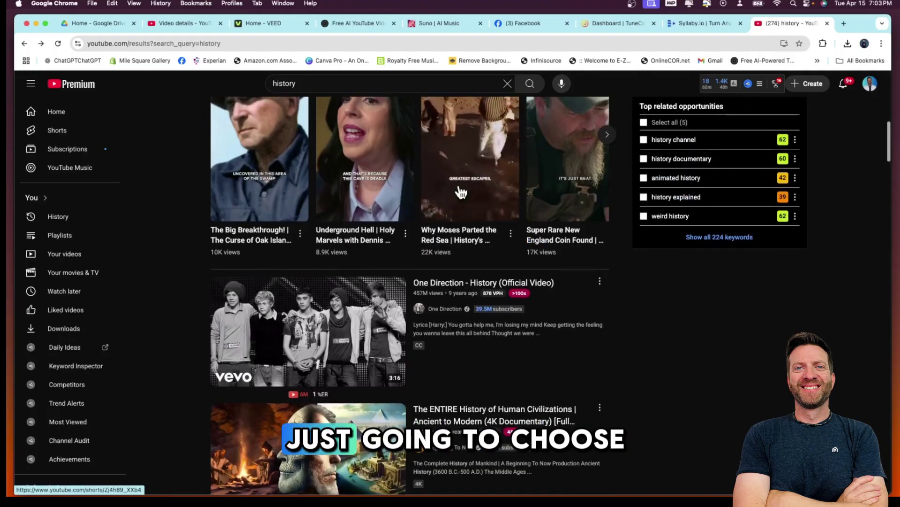
left_click(466, 419)
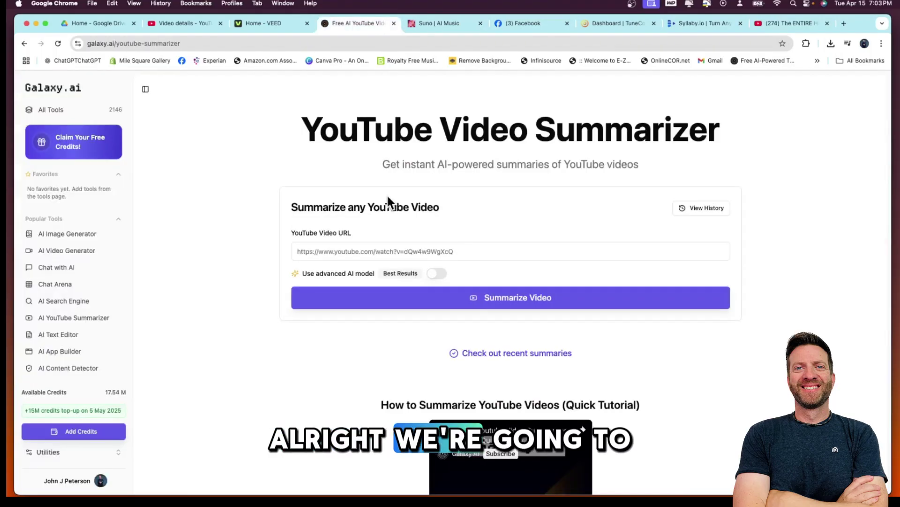
left_click(382, 244)
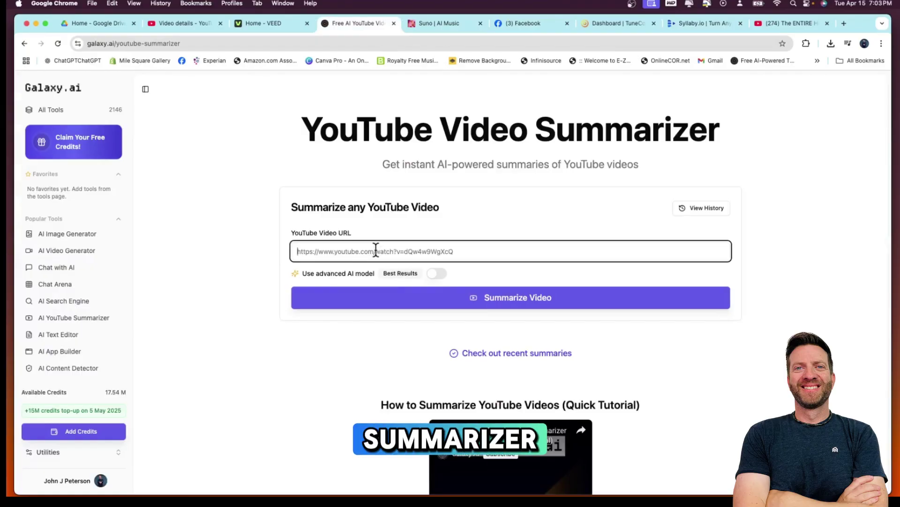
type("https://youtu.be/ha1NneZGm7A?feature=shared")
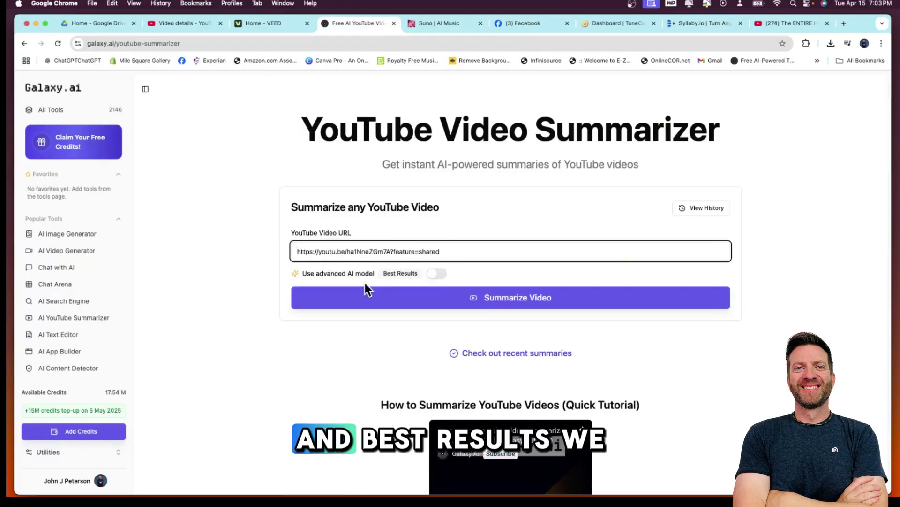
left_click(440, 277)
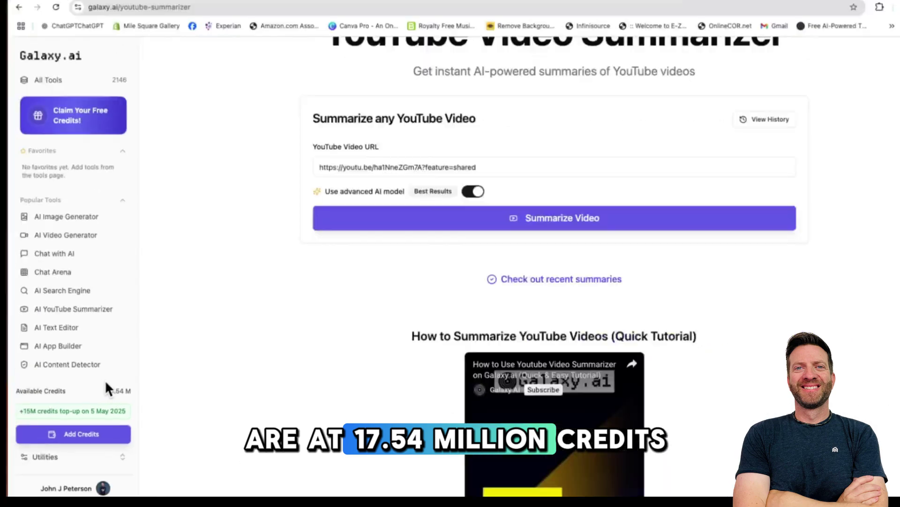
scroll(109, 379, "down", 6)
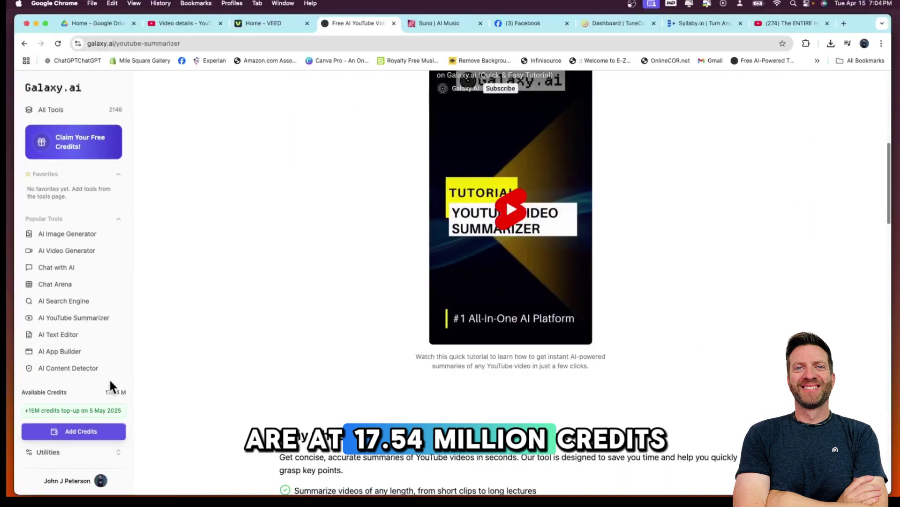
scroll(109, 378, "up", 7)
left_click(517, 294)
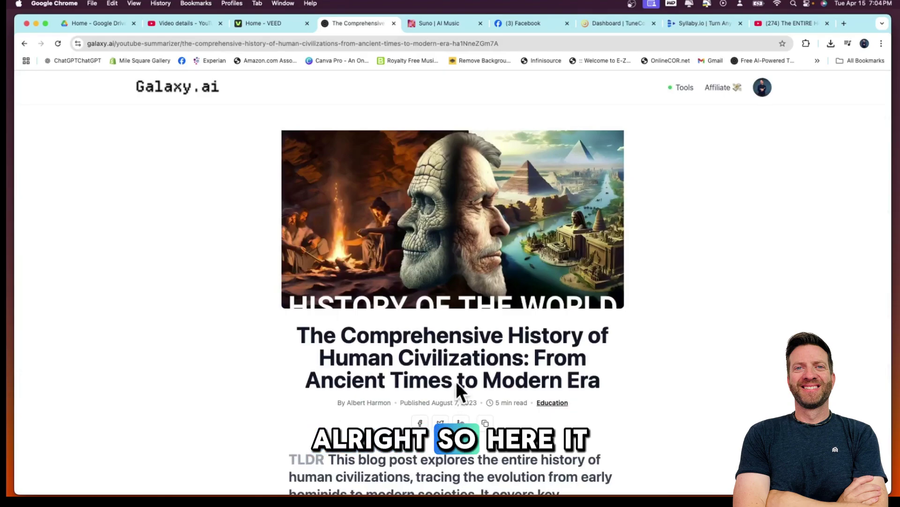
- Read through the generated history of civilizations article down to its related summaries and return to its title
scroll(483, 331, "down", 20)
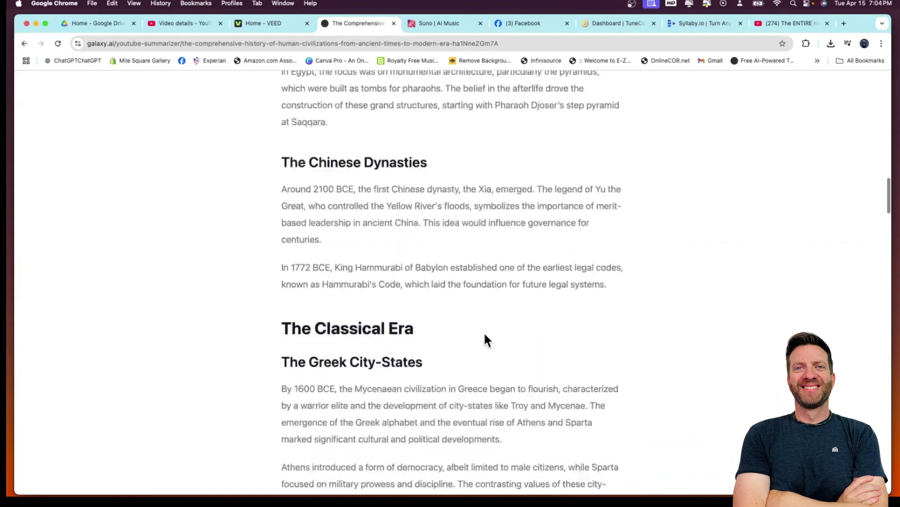
scroll(485, 335, "down", 20)
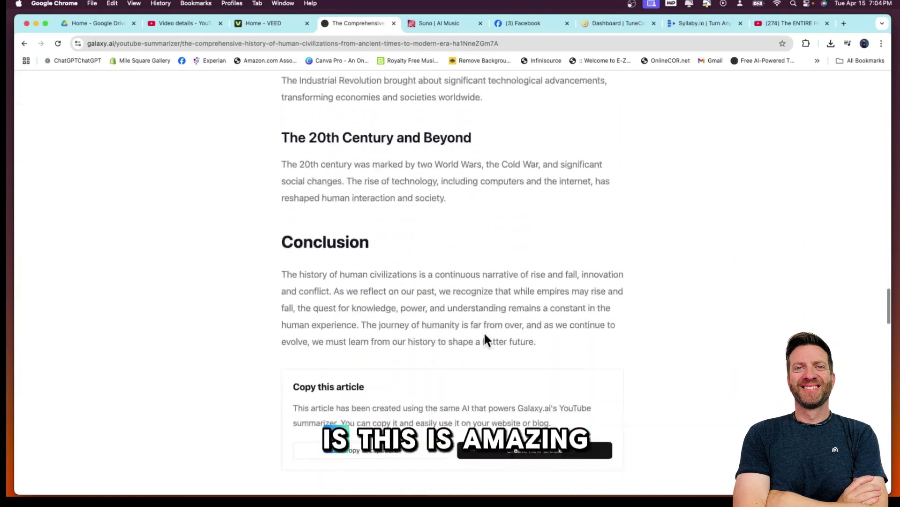
scroll(485, 335, "down", 20)
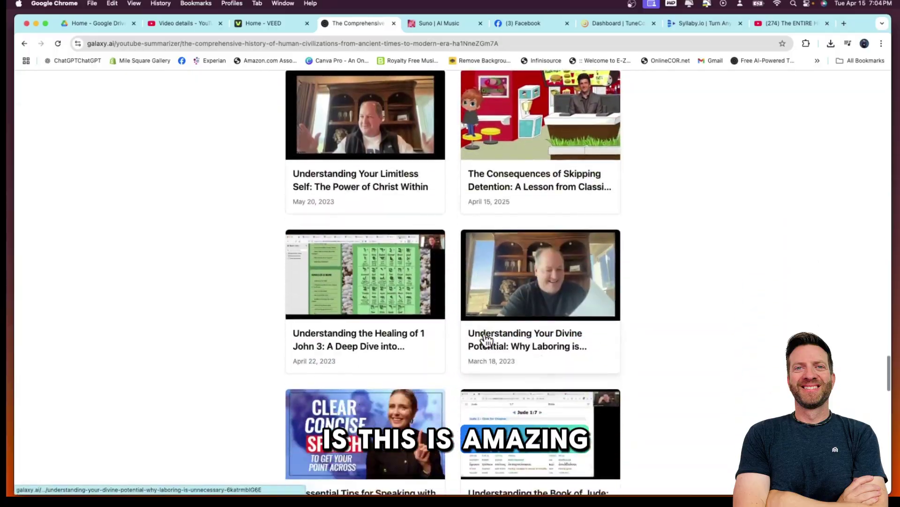
scroll(485, 337, "down", 4)
scroll(485, 336, "up", 20)
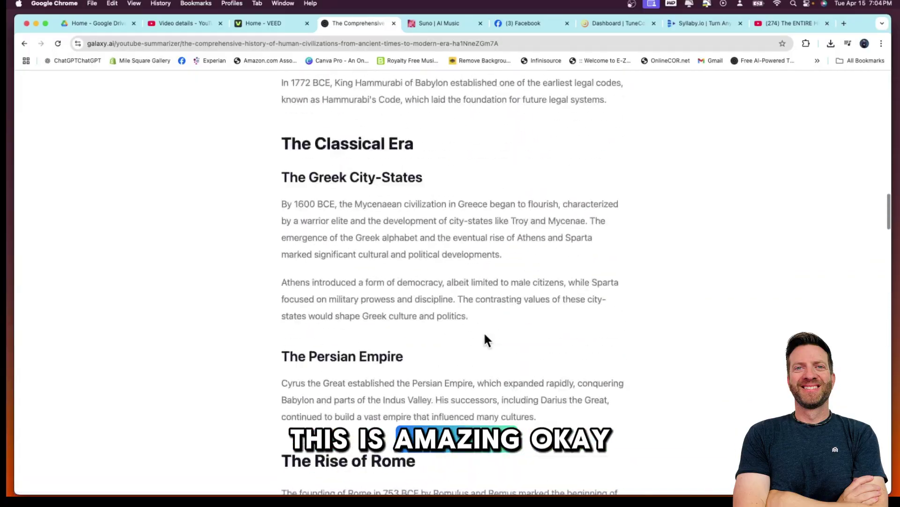
scroll(486, 335, "up", 20)
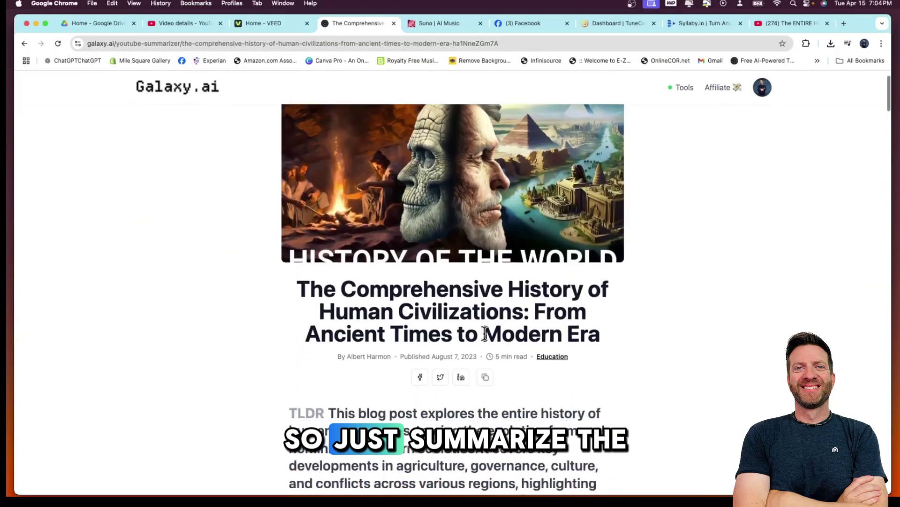
- Select the article text from the title through the end of the Conclusion paragraph and return to its beginning
left_click_drag(277, 285, 504, 307)
scroll(520, 318, "down", 20)
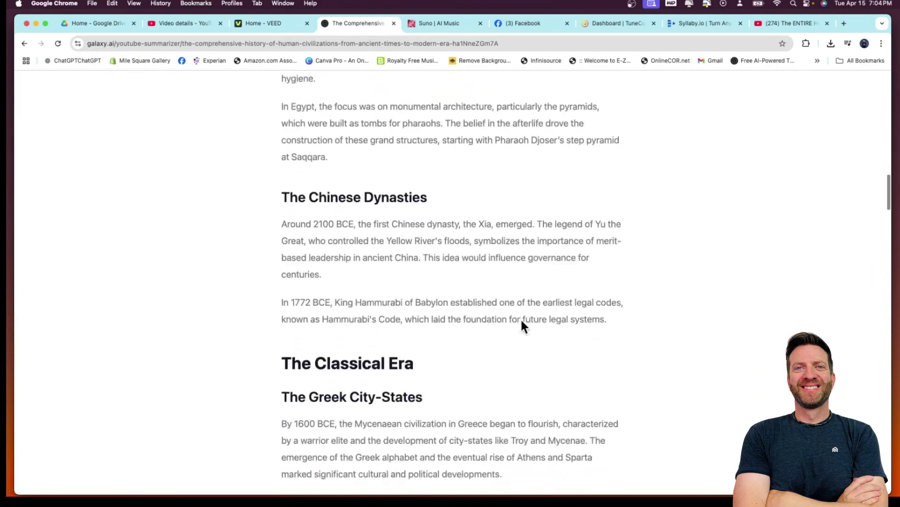
scroll(521, 322, "down", 20)
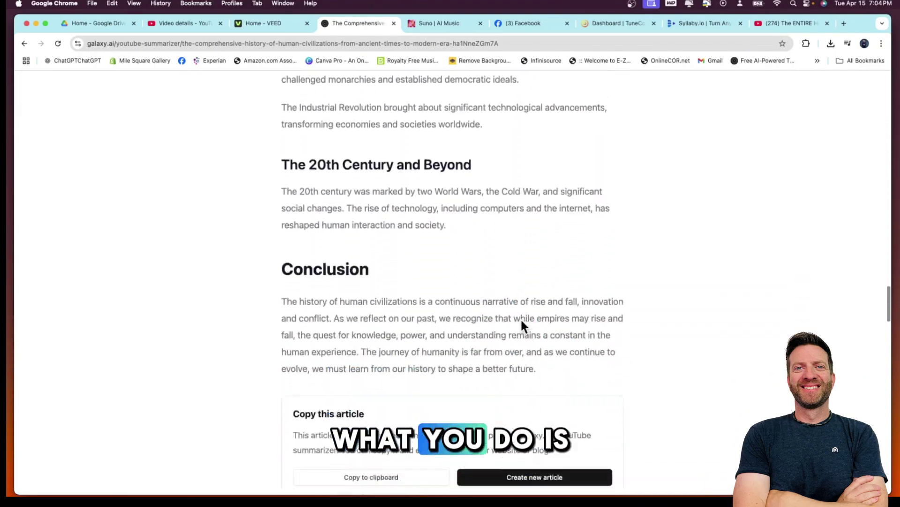
scroll(522, 323, "down", 5)
scroll(526, 263, "up", 1)
left_click(557, 265, "shift")
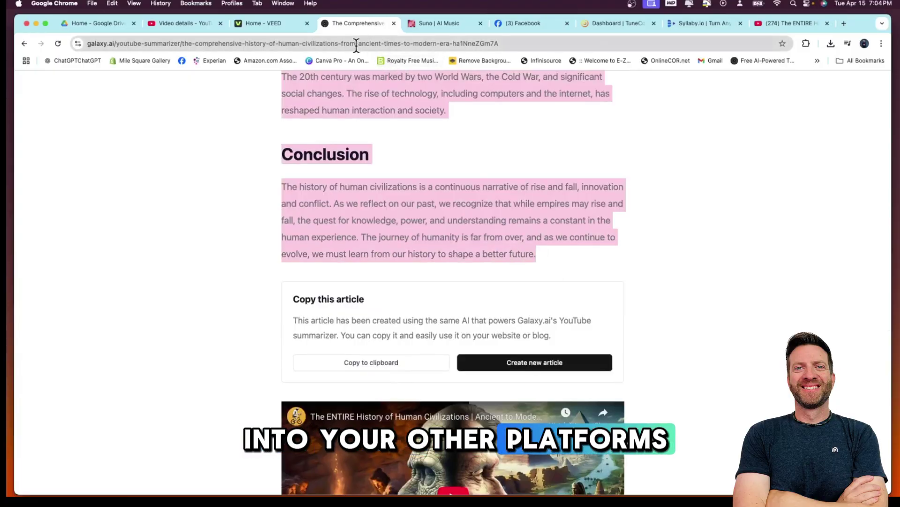
scroll(421, 118, "up", 15)
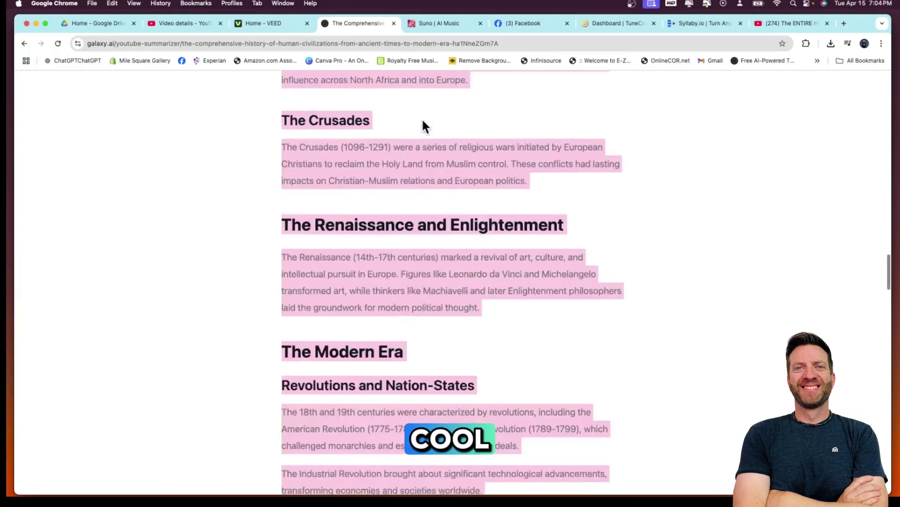
scroll(425, 122, "up", 15)
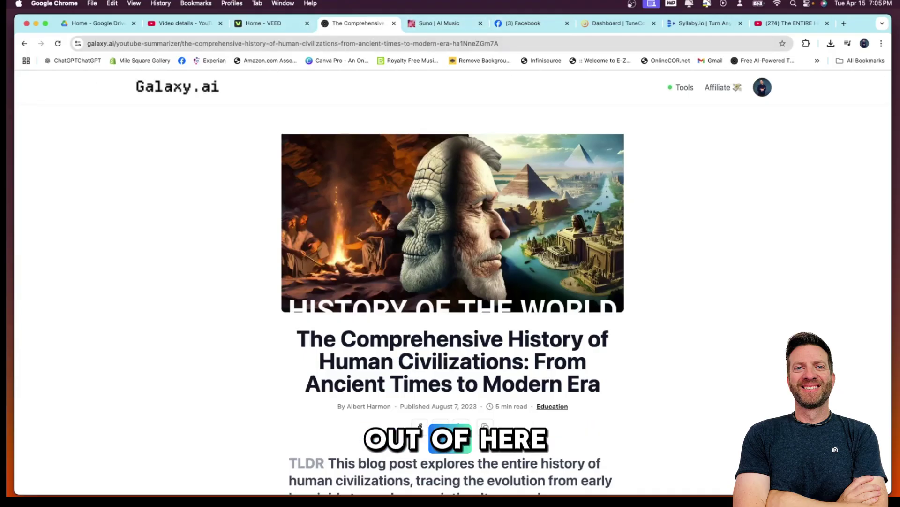
- Go back to the tools list and open the AI Video Generator to check on the jogging video
left_click(685, 88)
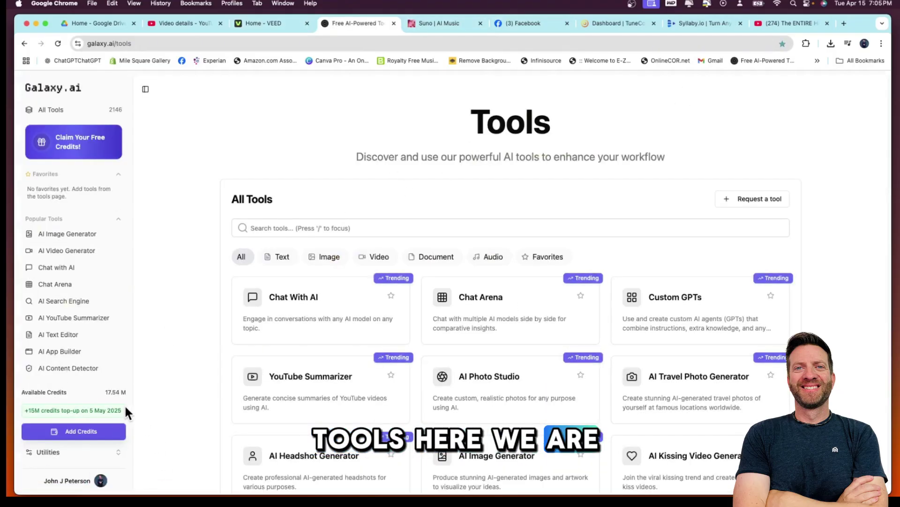
scroll(127, 413, "down", 3)
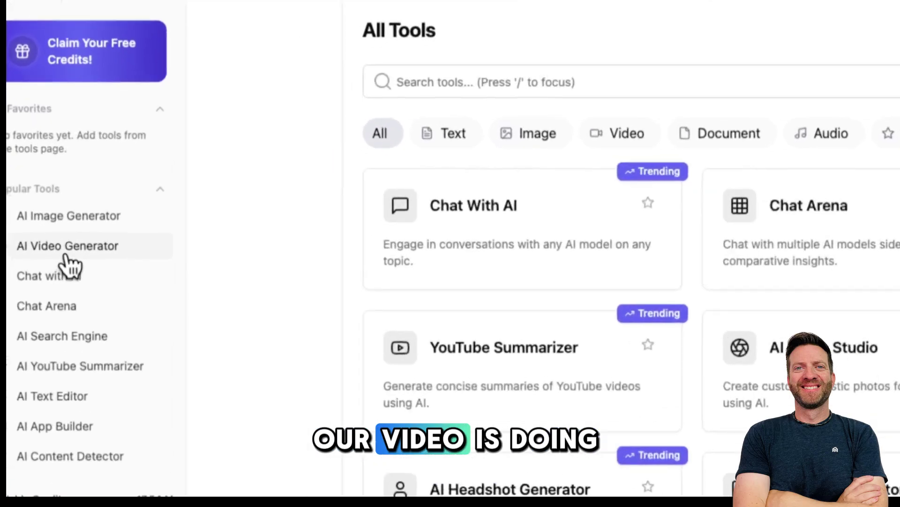
left_click(71, 250)
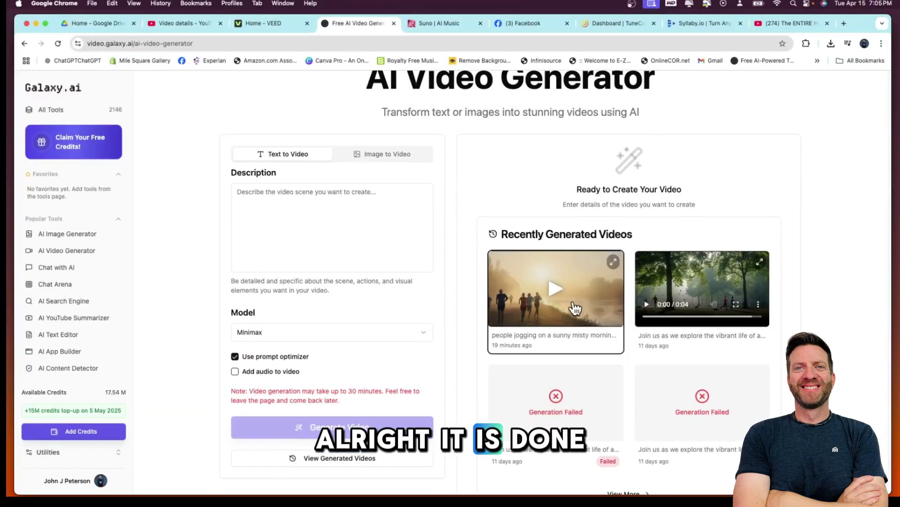
- Play the recently generated video of people jogging on a misty morning and enlarge its player
scroll(576, 310, "up", 1)
left_click(586, 313)
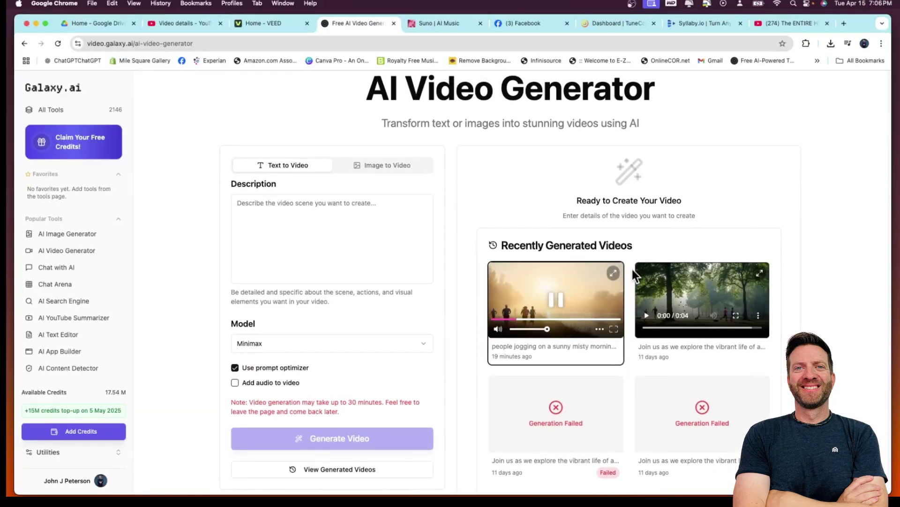
left_click(613, 273)
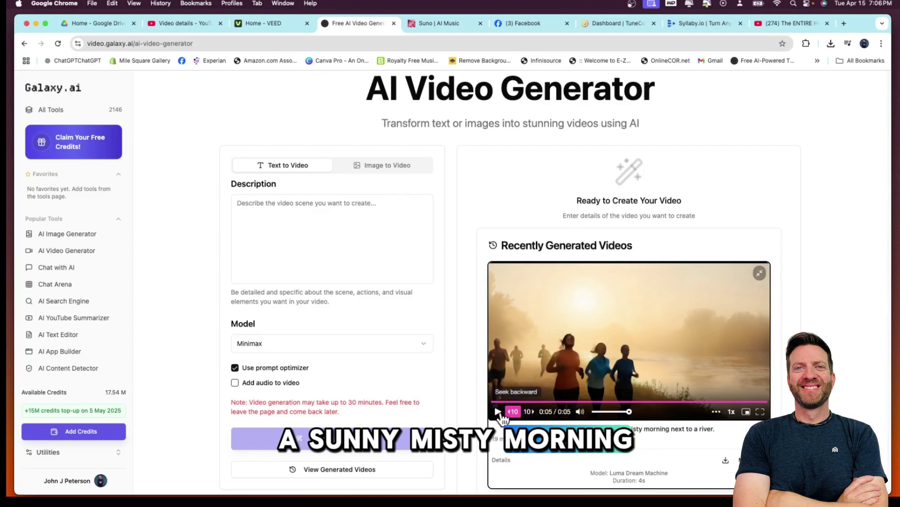
left_click(457, 398)
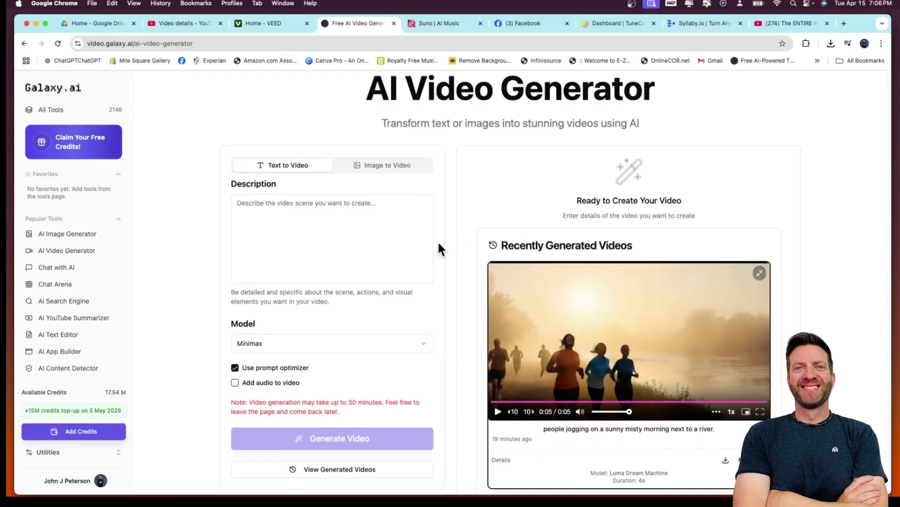
- Set the text-to-video model to Kling
left_click(423, 343)
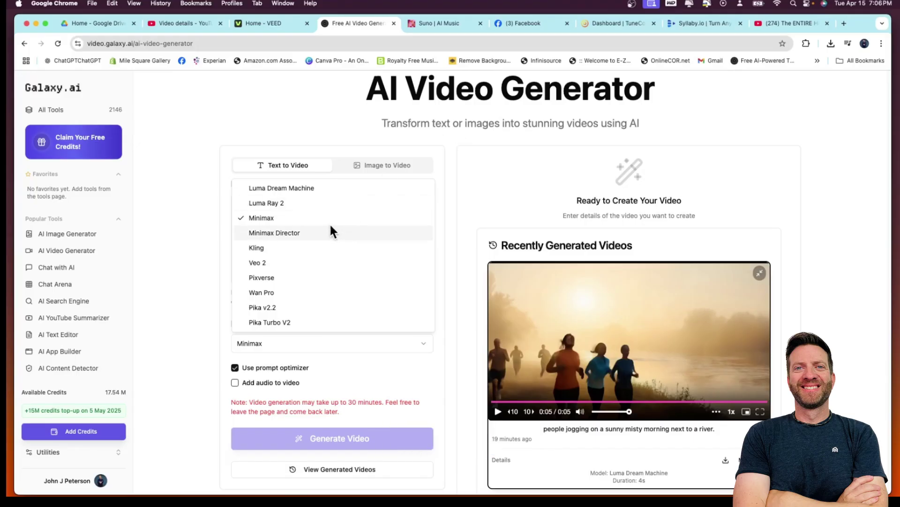
left_click(286, 249)
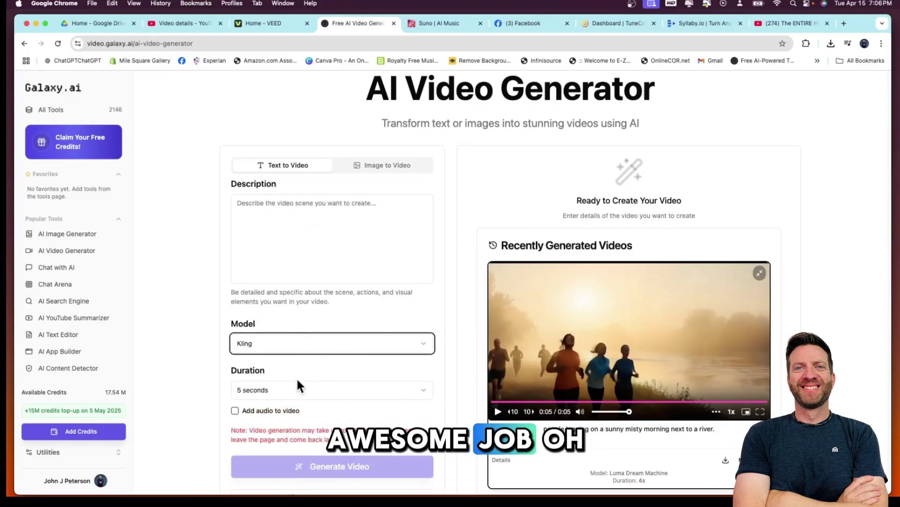
- Set the Kling video duration to 10 seconds
left_click(375, 389)
left_click(342, 351)
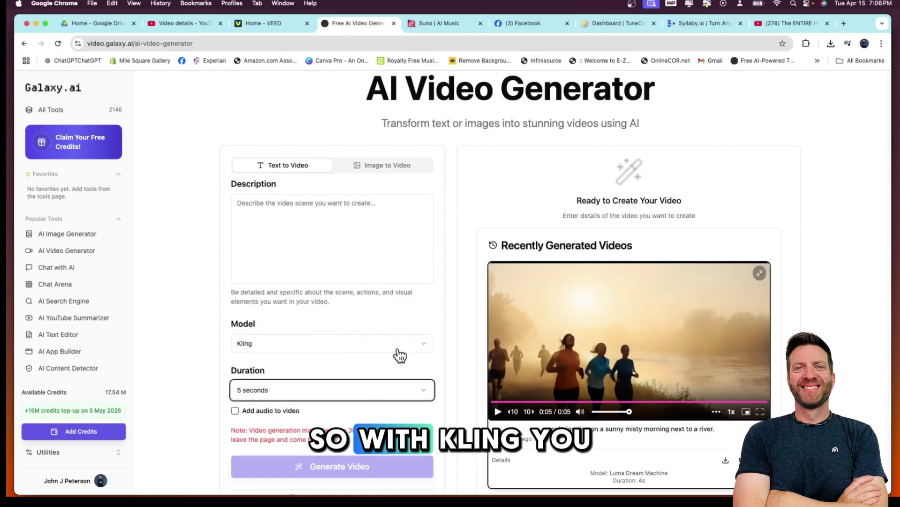
left_click(422, 394)
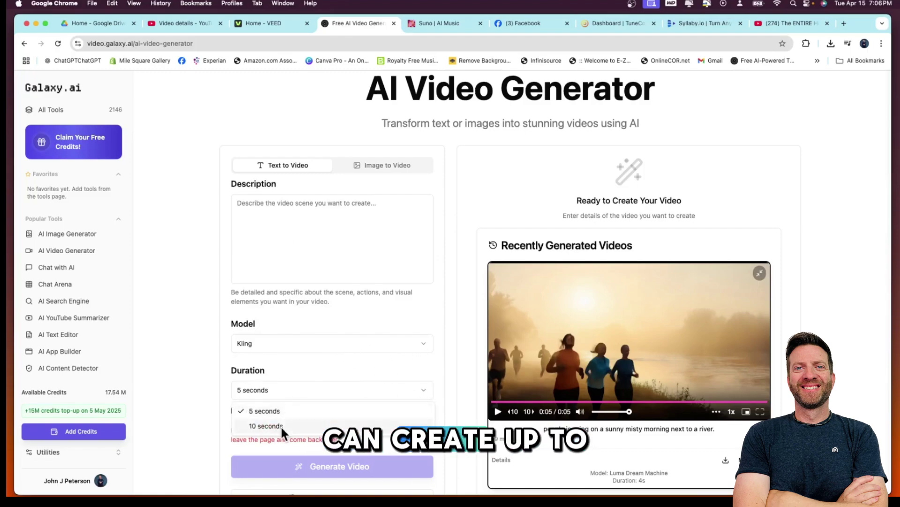
left_click(280, 425)
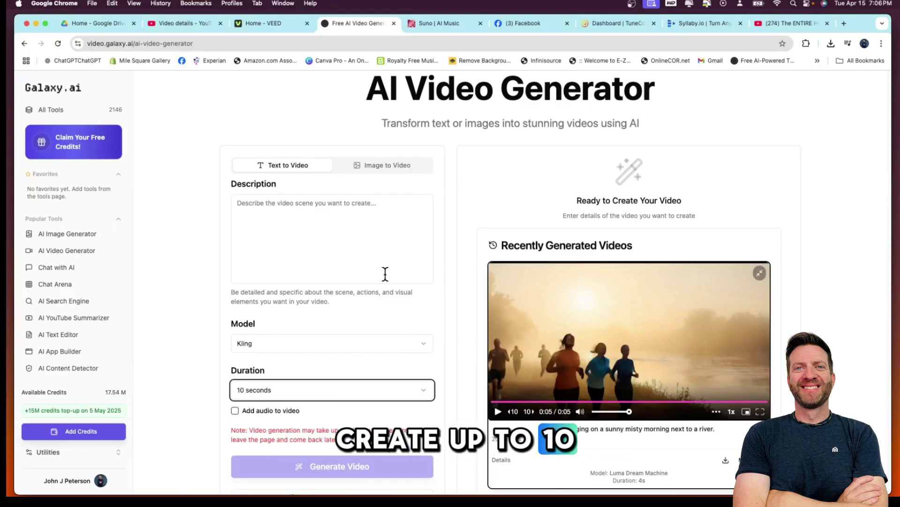
- Copy the prompt "people jogging on a sunny misty morning next to a river." from the recent video into the description and generate the new video
left_click(384, 217)
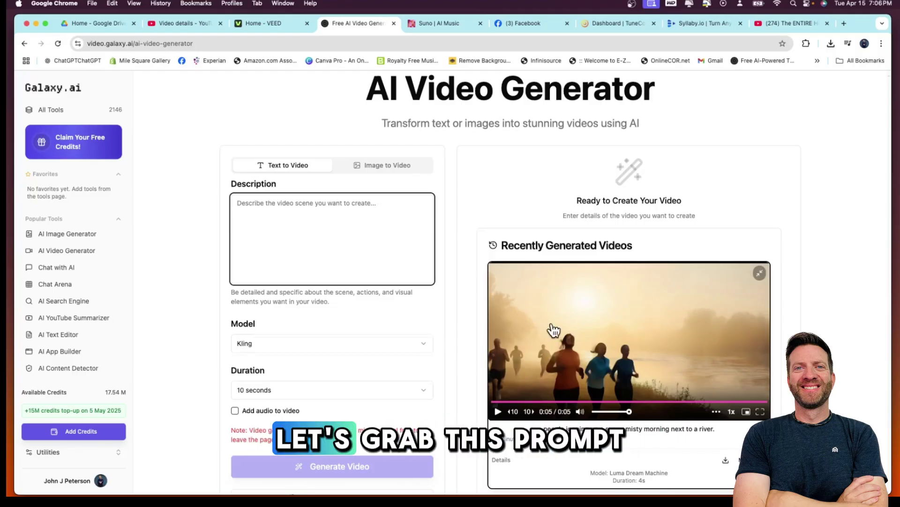
scroll(550, 328, "up", 1)
left_click(719, 433)
left_click_drag(589, 443, 545, 436)
key("super+c")
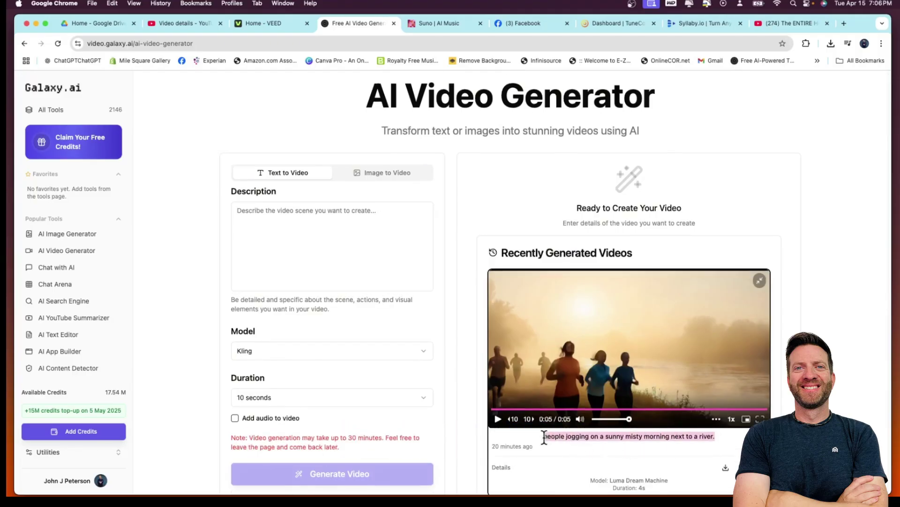
left_click(284, 210)
key("super+v")
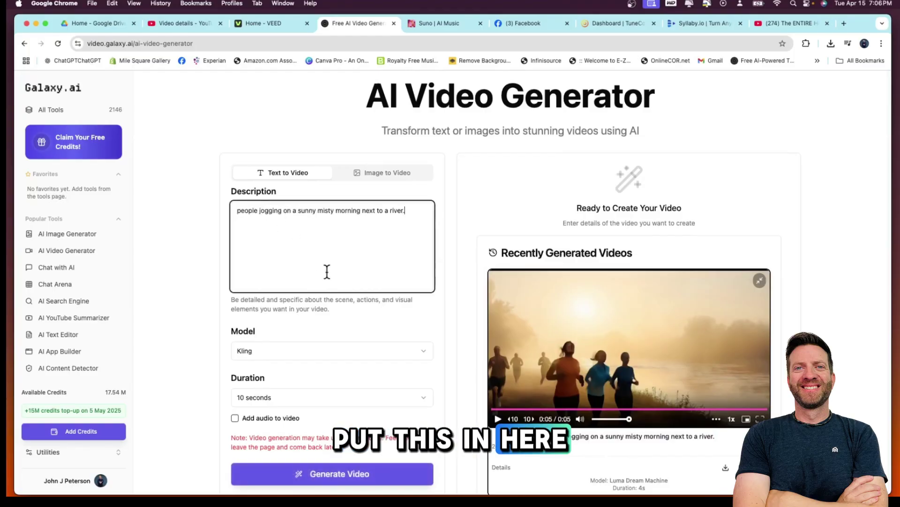
scroll(334, 278, "down", 3)
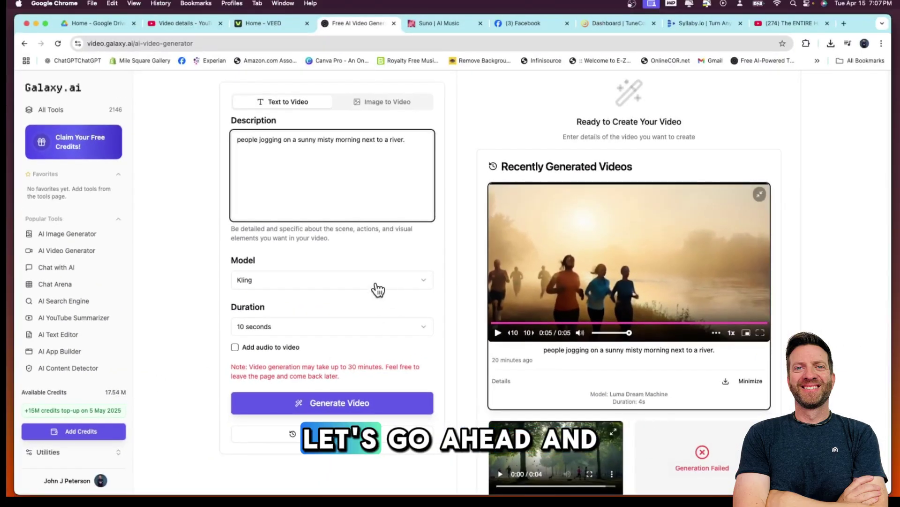
left_click(373, 406)
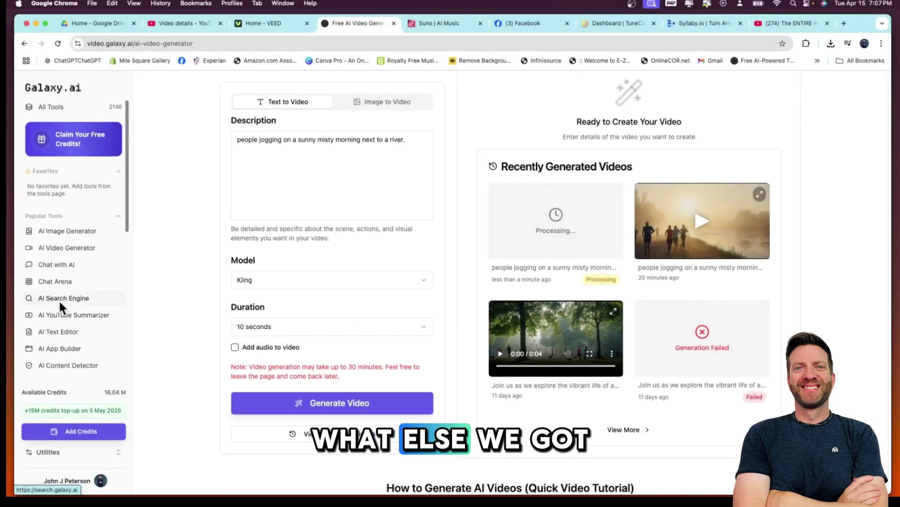
- Look through the popular tools list and open the AI App Builder
scroll(66, 305, "down", 3)
scroll(70, 281, "up", 3)
scroll(71, 265, "up", 1)
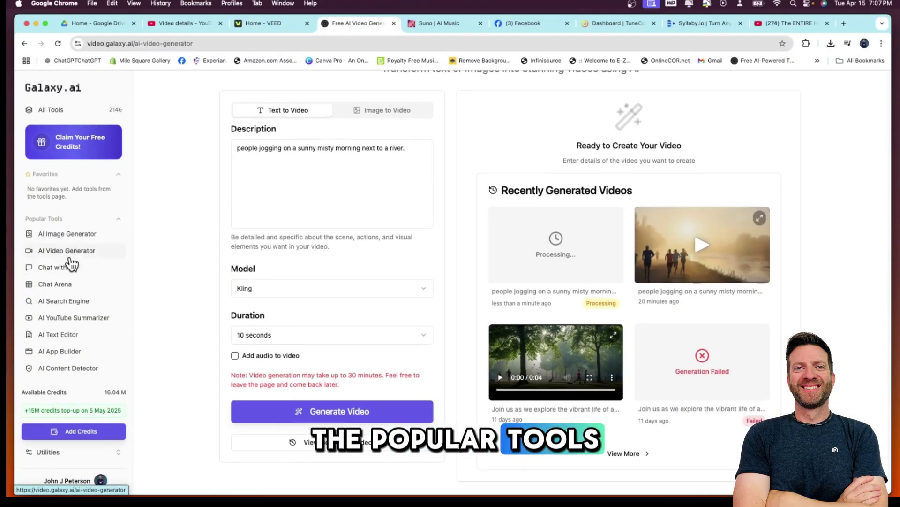
scroll(71, 265, "down", 3)
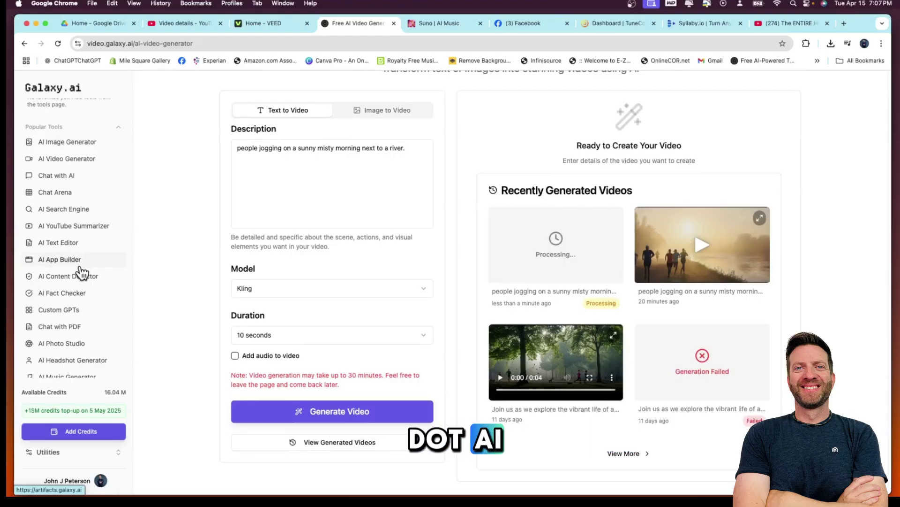
left_click(58, 242)
scroll(70, 247, "down", 1)
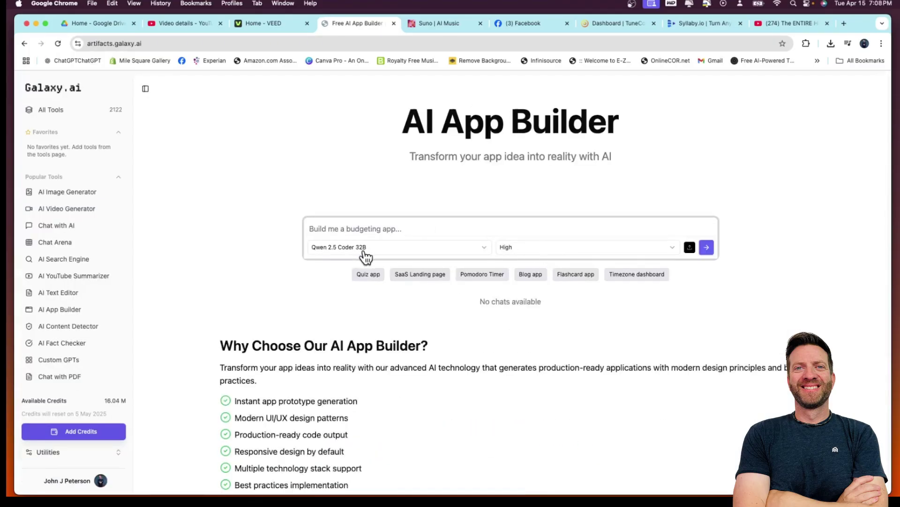
- Look over the App Builder page, find the AI Headshot Generator among the popular tools and open it
scroll(365, 255, "down", 3)
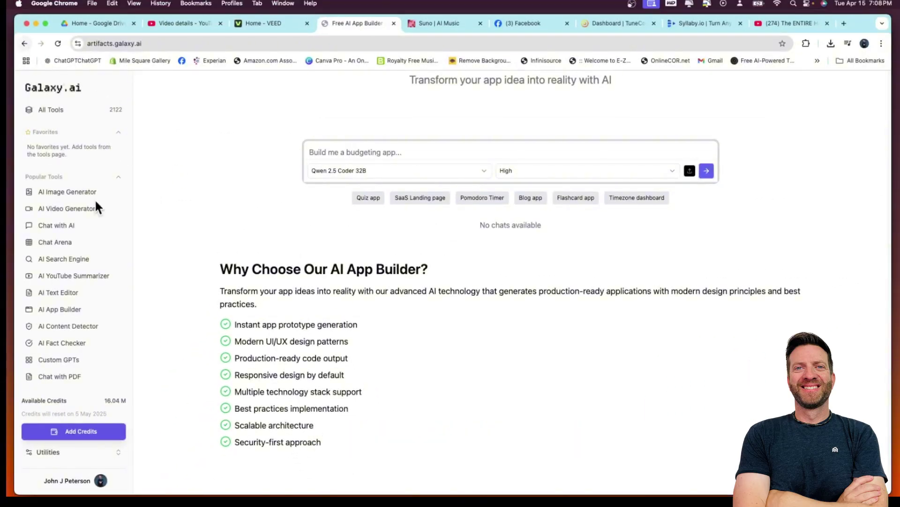
scroll(96, 207, "down", 5)
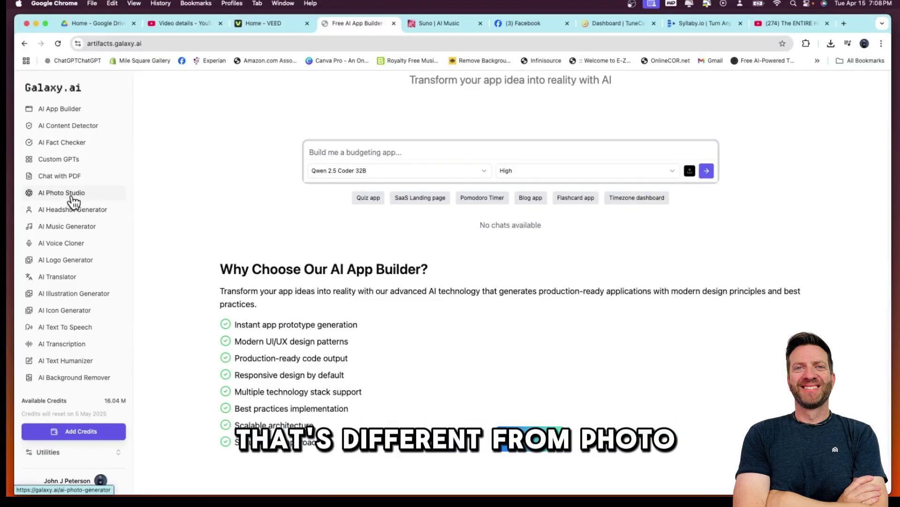
left_click(77, 210)
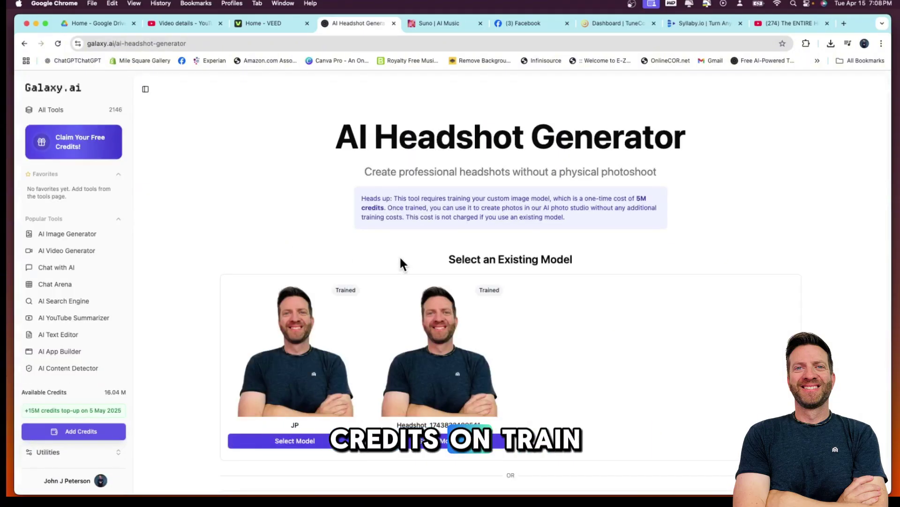
scroll(401, 263, "down", 2)
scroll(459, 371, "down", 3)
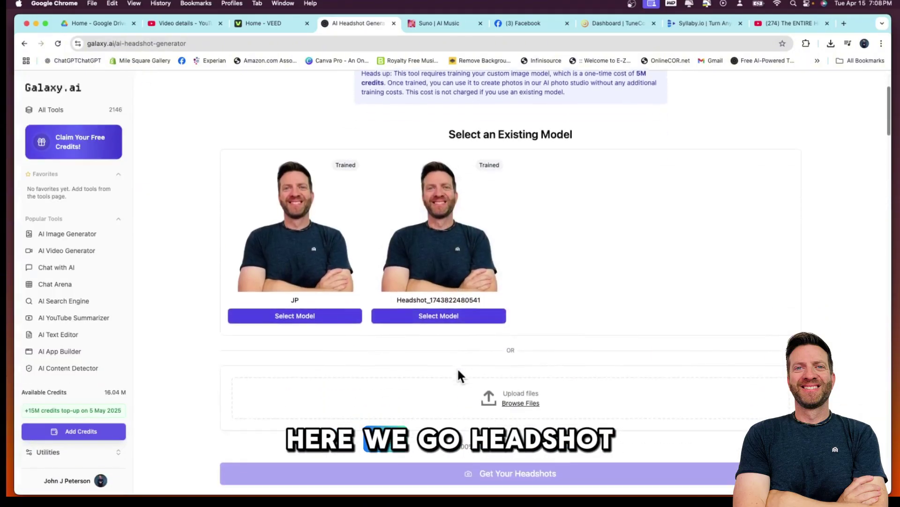
left_click(438, 297)
scroll(436, 339, "down", 8)
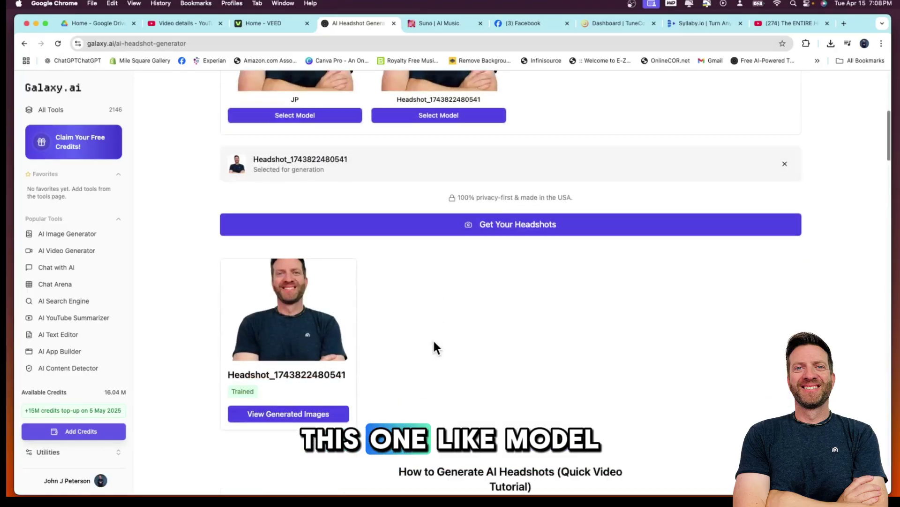
scroll(434, 340, "up", 7)
scroll(434, 340, "up", 1)
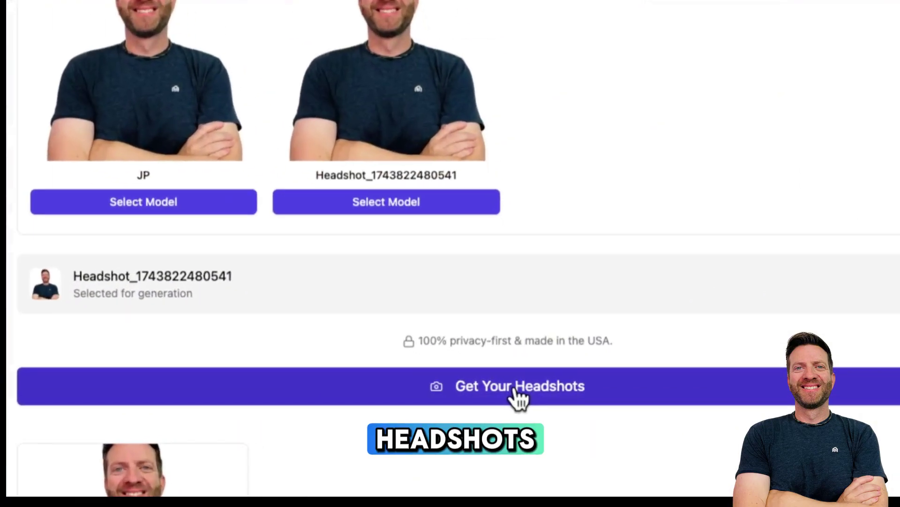
left_click(517, 393)
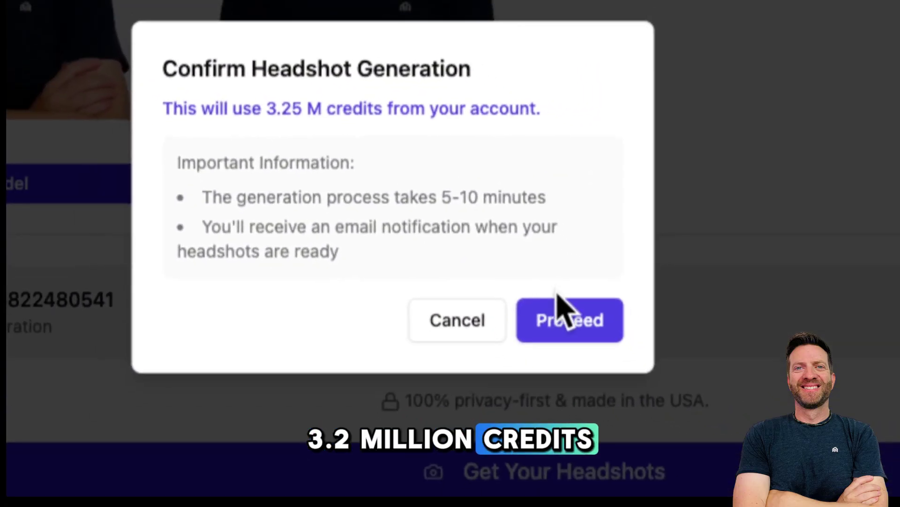
left_click(564, 318)
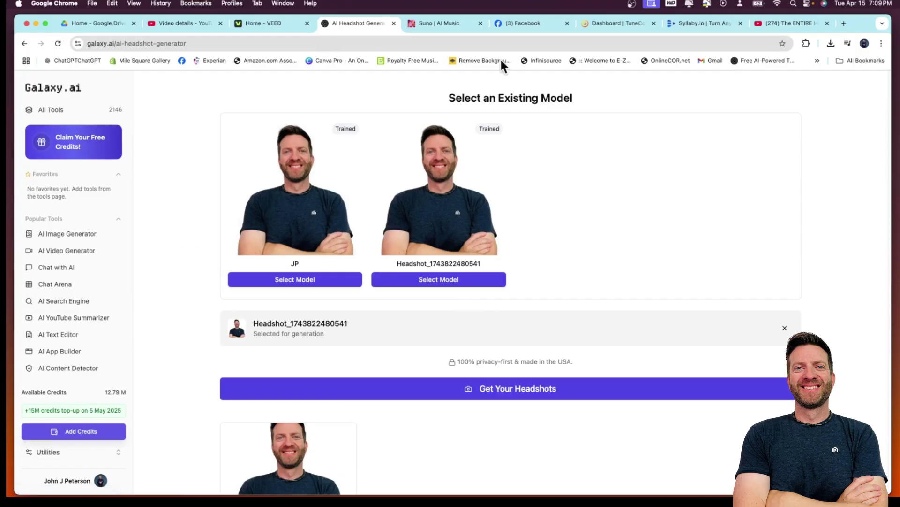
- View the generated images of the trained headshot model, browse through the whole gallery and close it
scroll(511, 370, "down", 3)
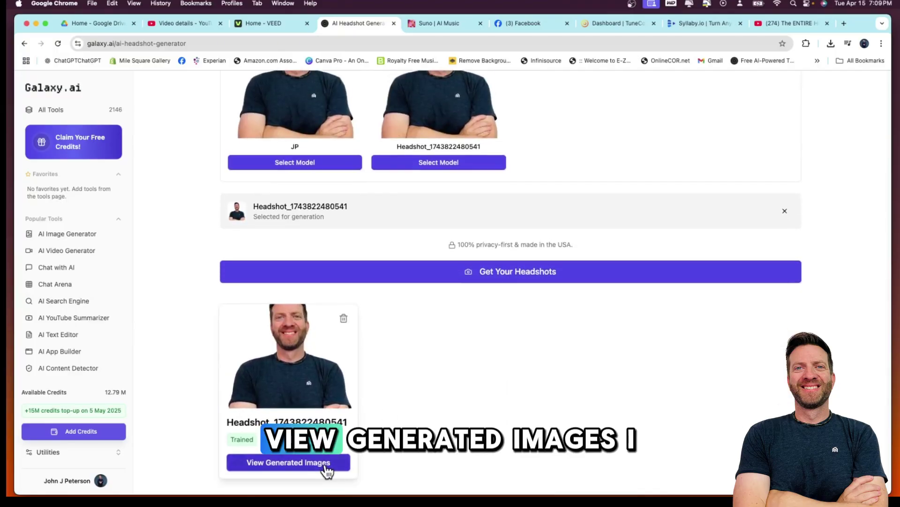
left_click(325, 464)
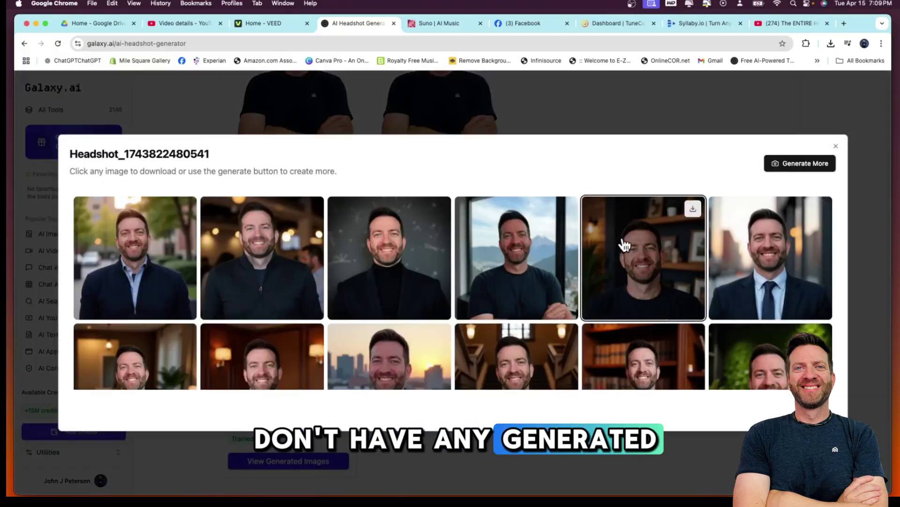
scroll(620, 244, "down", 10)
scroll(619, 250, "down", 10)
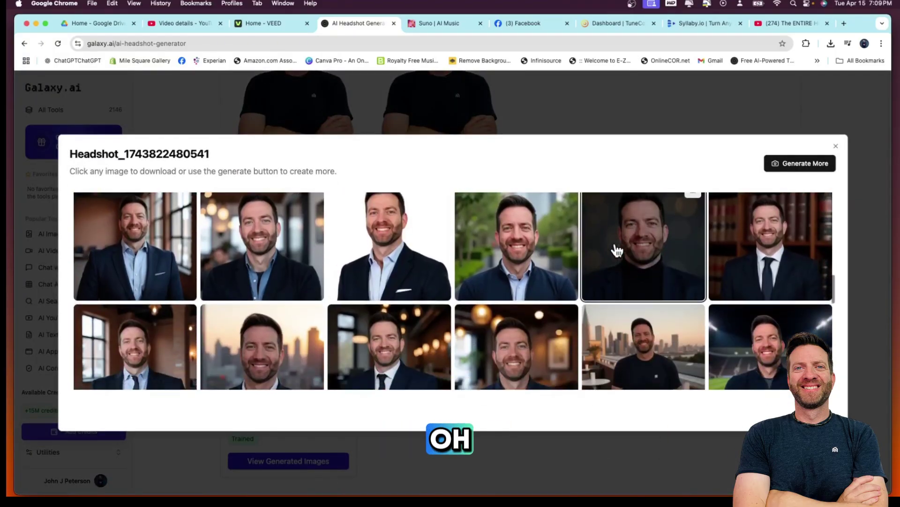
scroll(602, 252, "down", 10)
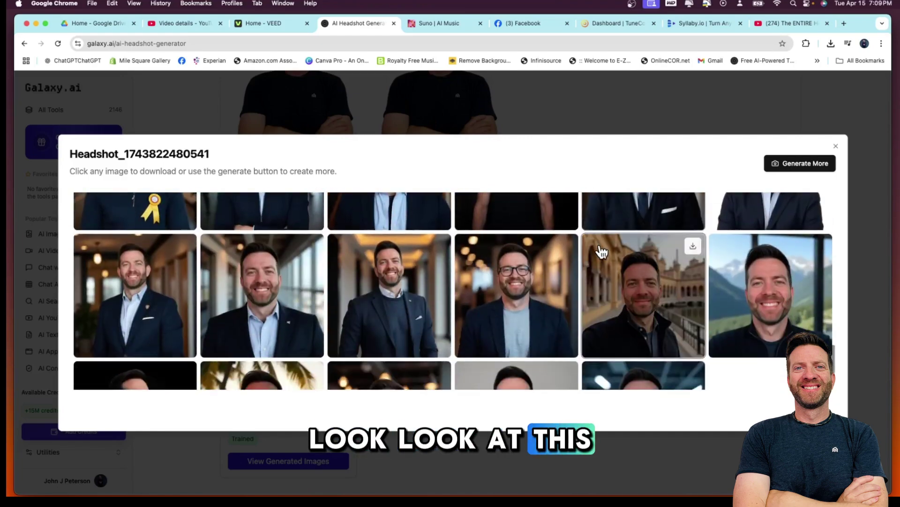
scroll(575, 260, "up", 5)
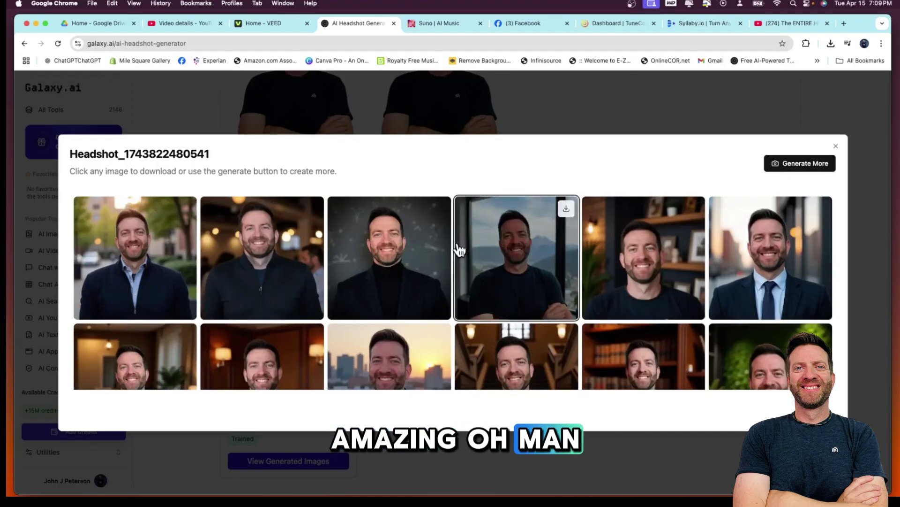
scroll(464, 238, "down", 3)
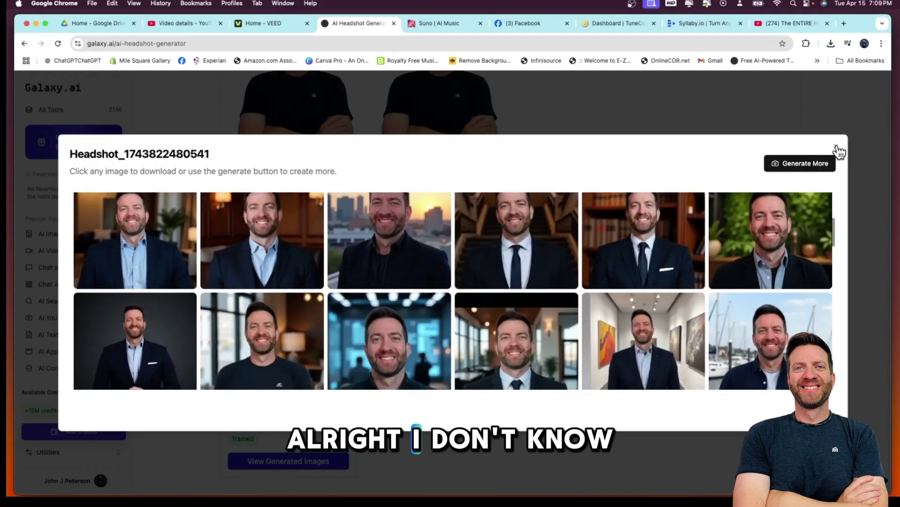
left_click(836, 145)
- Review the training cost notice and existing models on the headshot page, and reopen the trained model's generated images
scroll(477, 255, "up", 10)
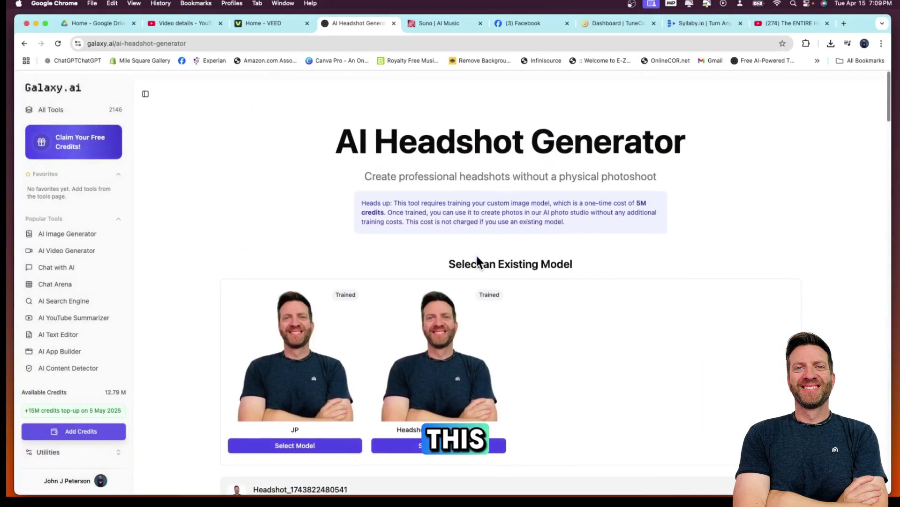
scroll(478, 258, "down", 5)
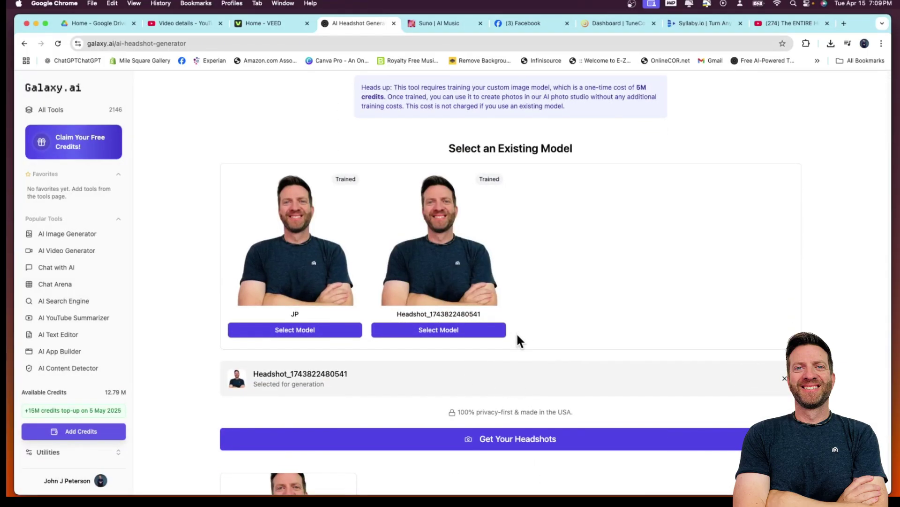
scroll(512, 333, "down", 3)
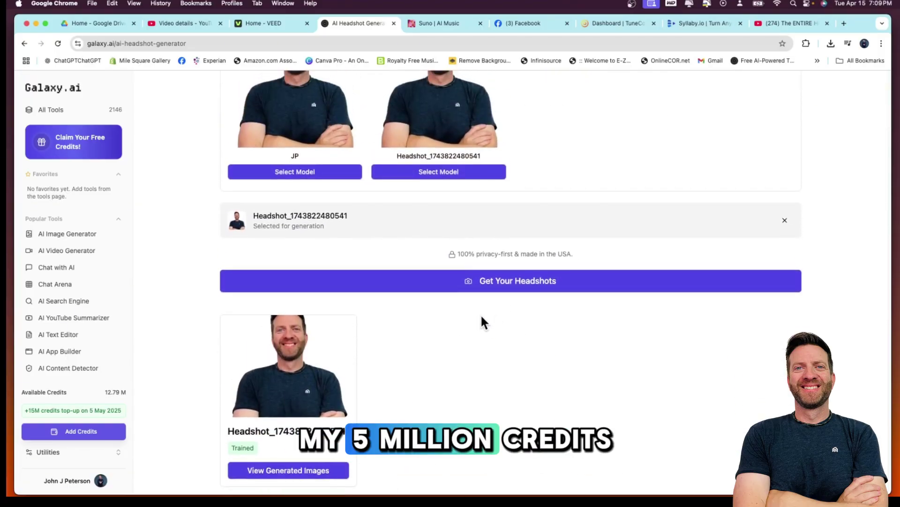
scroll(505, 189, "up", 5)
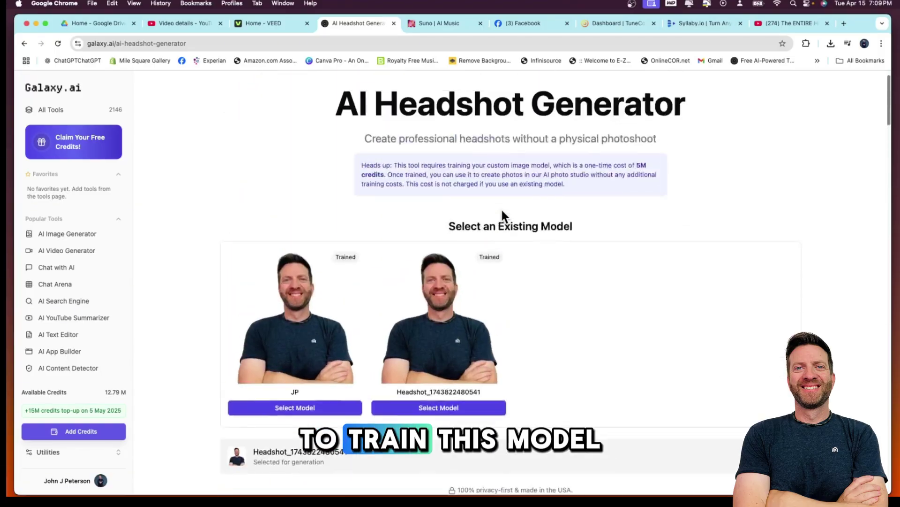
scroll(501, 209, "down", 5)
scroll(501, 210, "down", 2)
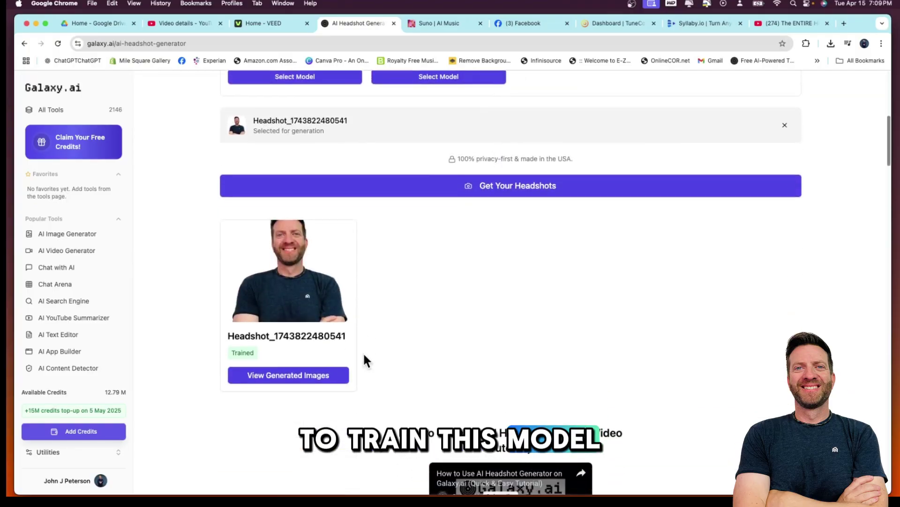
left_click(315, 385)
- Browse the rows of generated headshots and enlarge the one taken beside an ivy-covered wall with stone columns
scroll(438, 311, "down", 3)
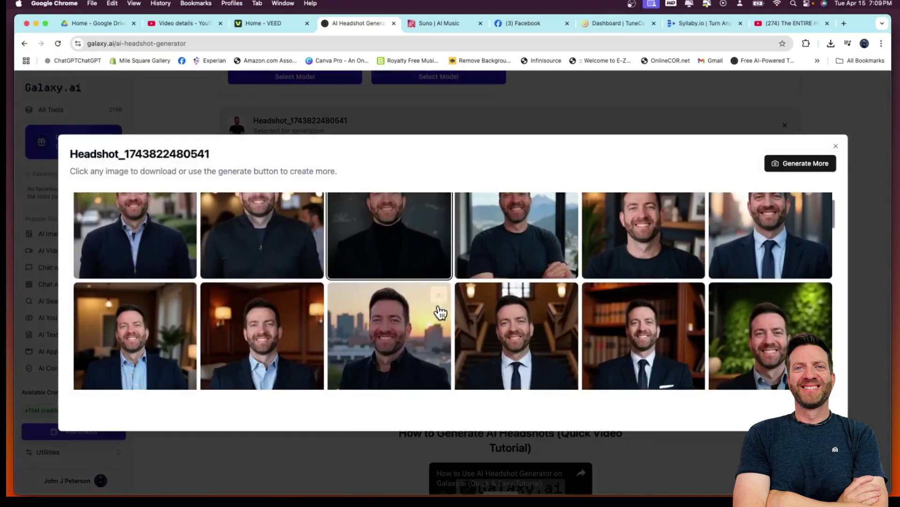
scroll(547, 391, "down", 2)
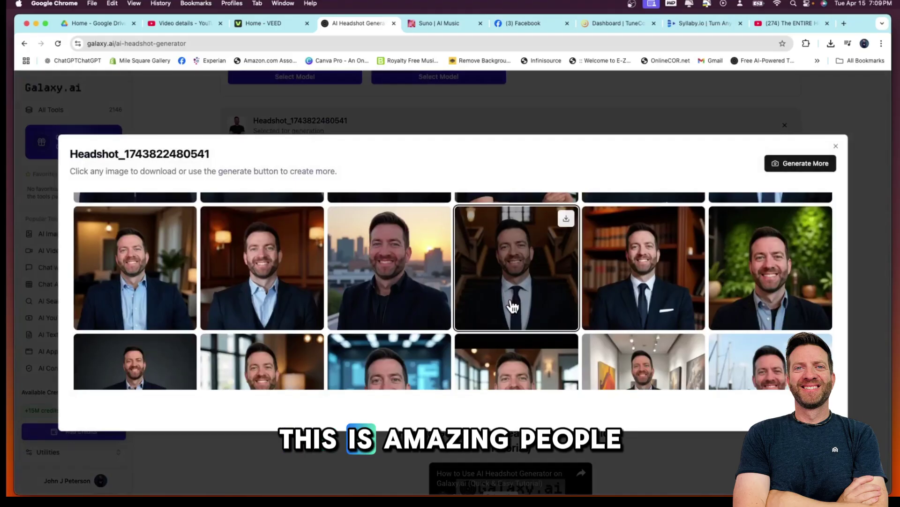
scroll(513, 306, "down", 4)
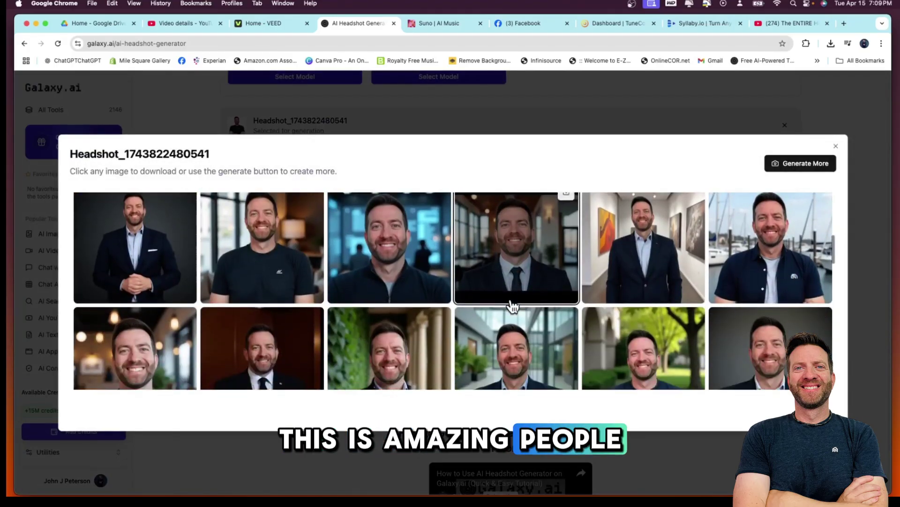
scroll(513, 306, "down", 3)
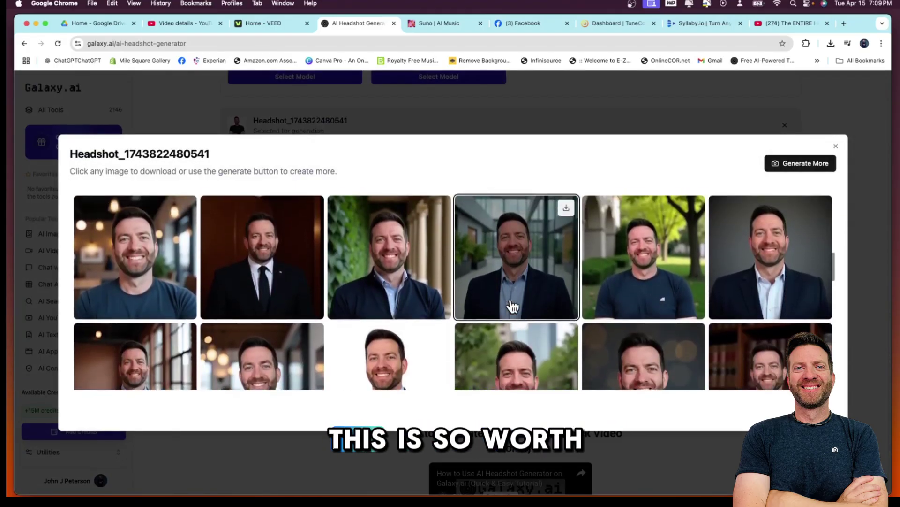
scroll(502, 300, "up", 1)
left_click(398, 277)
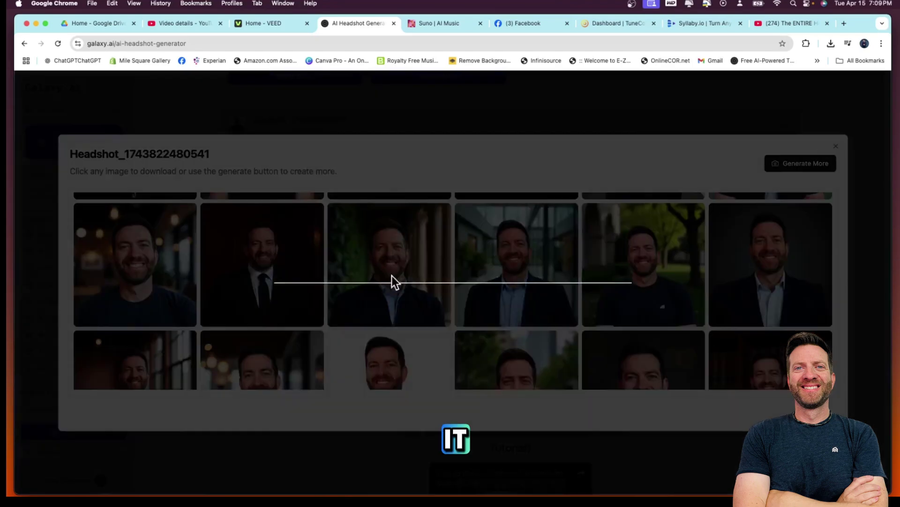
- Close the enlarged headshot, then view the one in a navy button-up shirt under warm hanging lights and close it
left_click(618, 120)
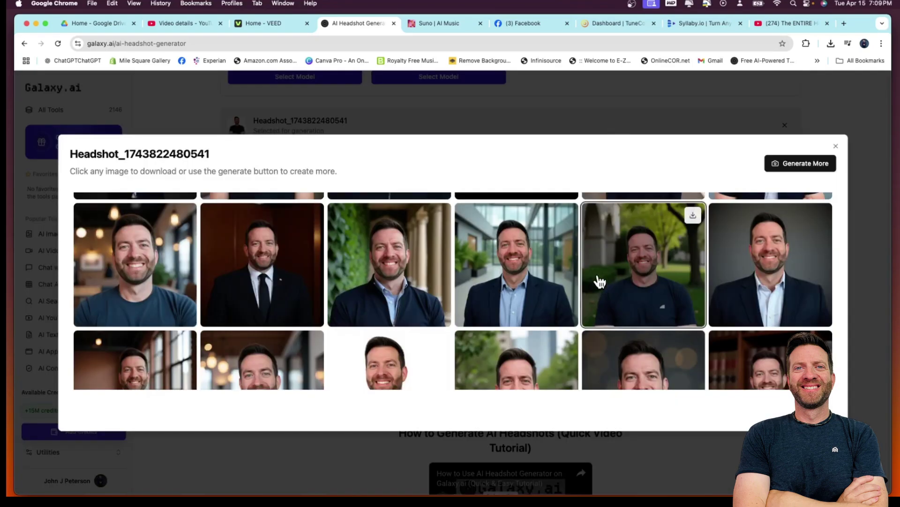
scroll(598, 281, "down", 3)
scroll(600, 281, "down", 3)
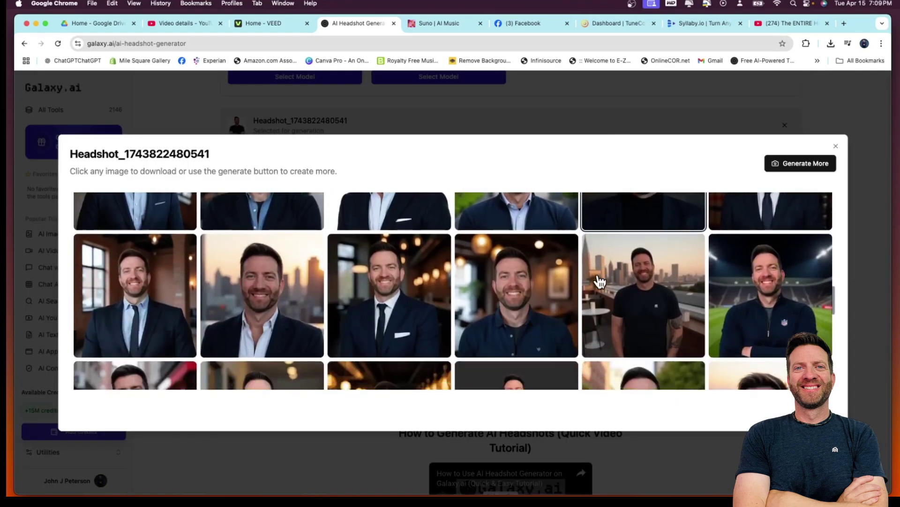
left_click(530, 299)
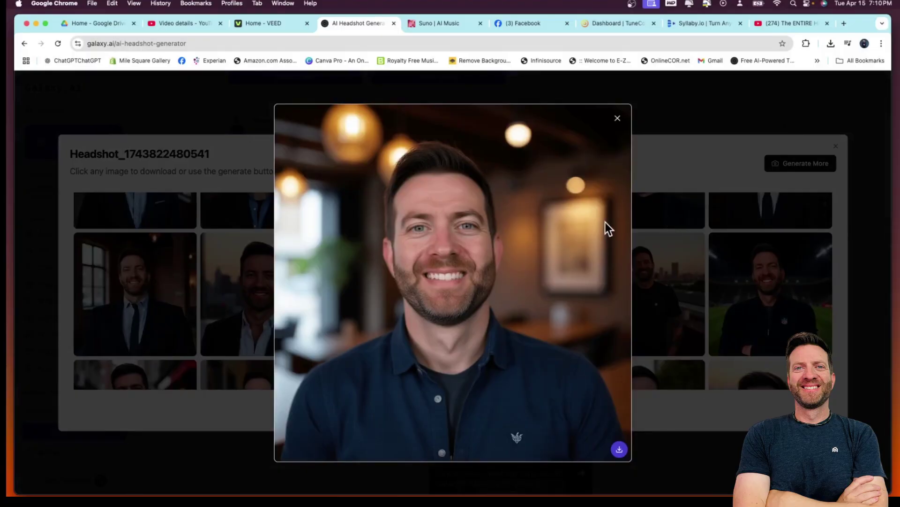
left_click(618, 119)
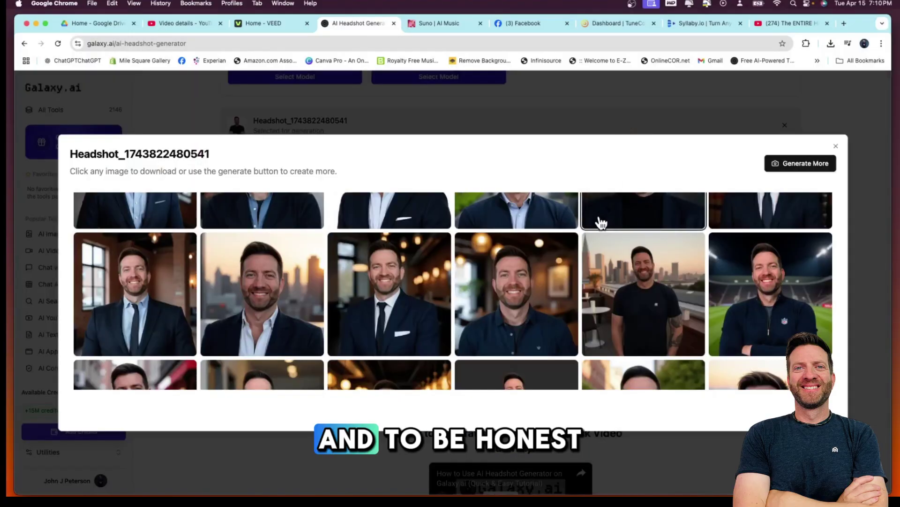
- Browse further down the generated headshots, enlarge the one in a black sleeveless top in a dark gym and close it
mouse_move(566, 244)
scroll(458, 287, "down", 5)
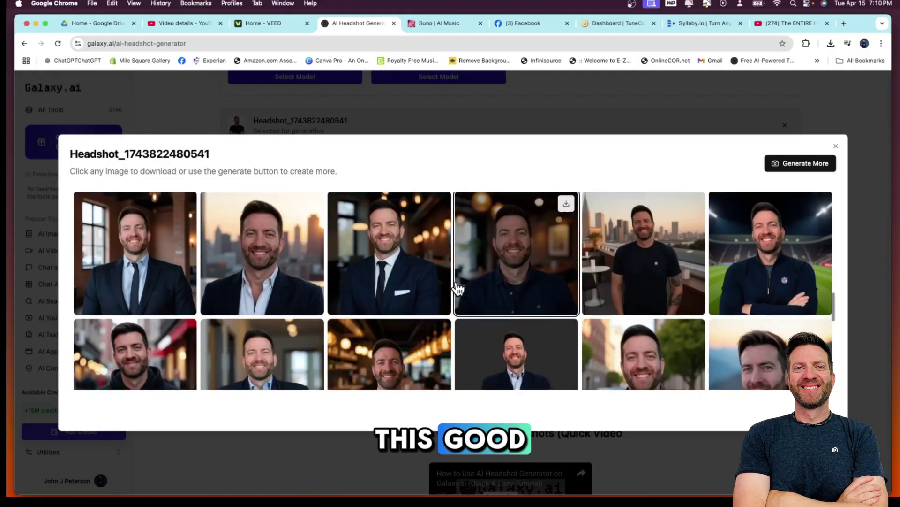
scroll(459, 287, "down", 3)
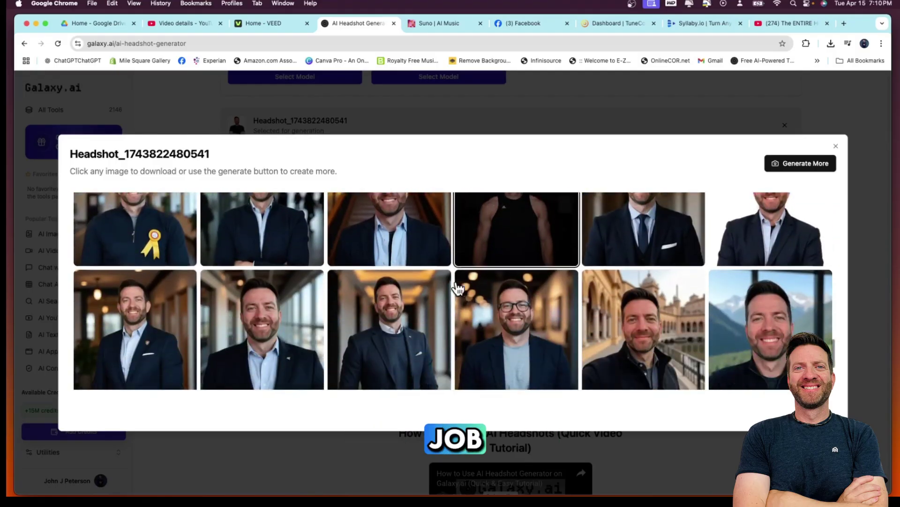
scroll(464, 288, "up", 2)
left_click(509, 309)
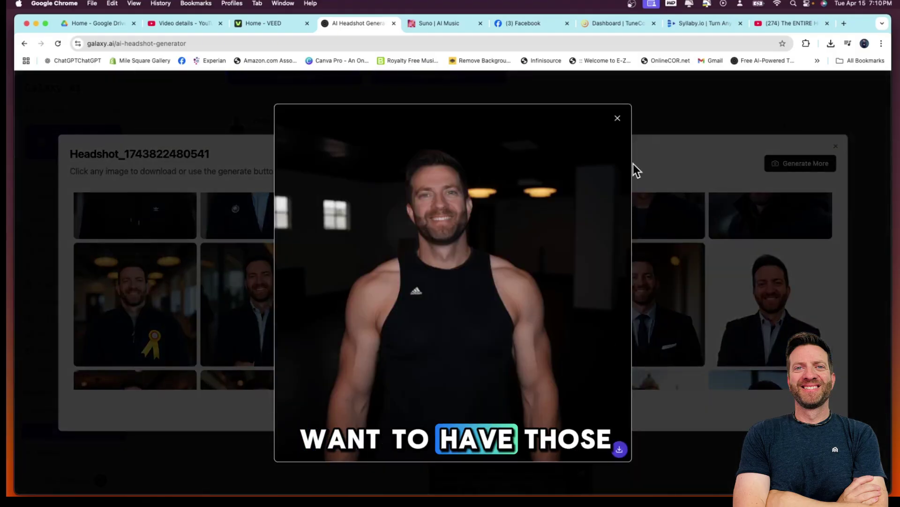
left_click(618, 119)
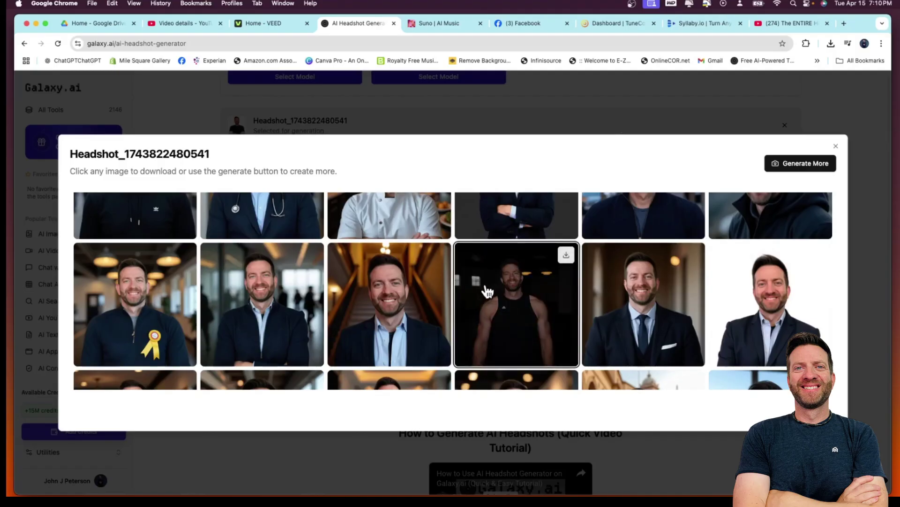
- Enlarge the palm-tree beach headshot in the last row of the gallery and close the preview
scroll(493, 286, "down", 5)
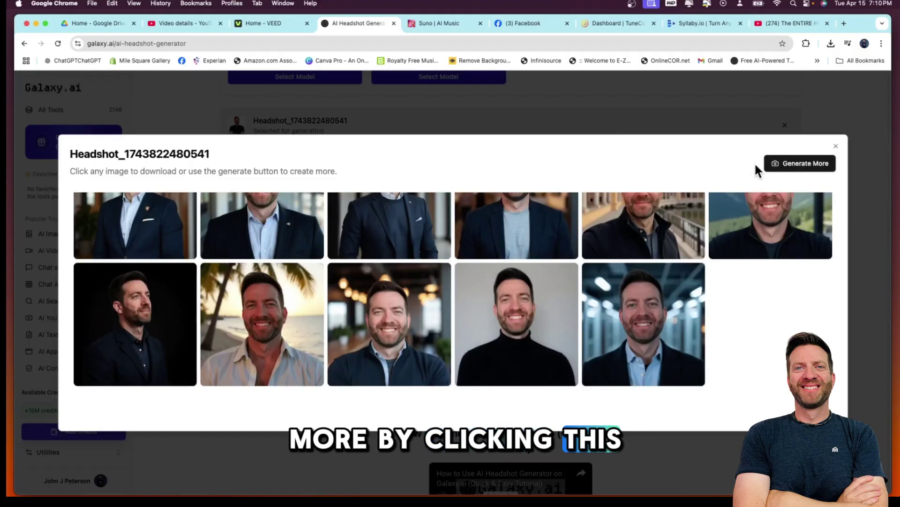
left_click(257, 336)
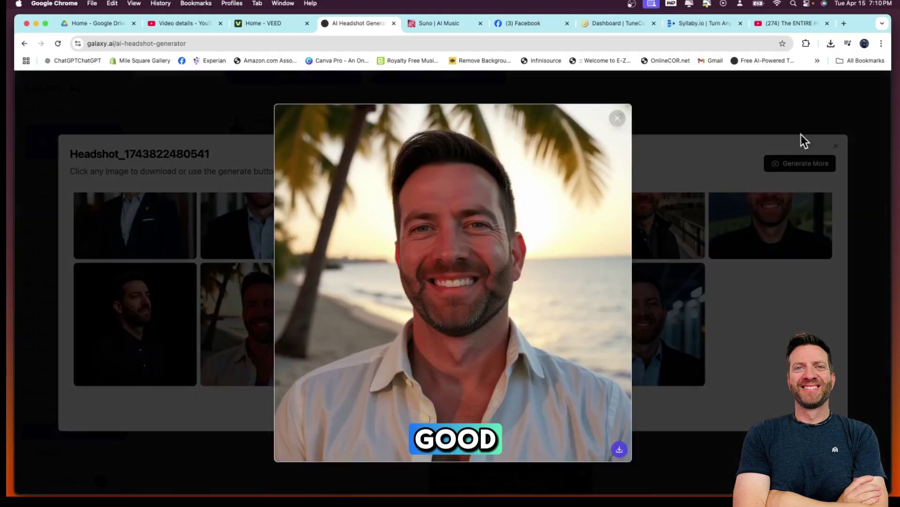
left_click(618, 119)
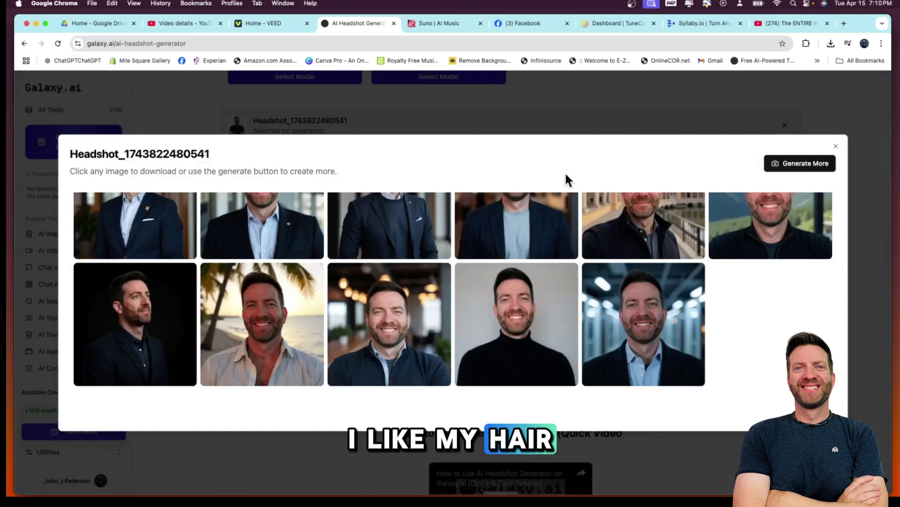
- Return to the start of the gallery, view the first headshot on a tree-lined street, and close the gallery
scroll(549, 256, "down", 5)
scroll(550, 256, "up", 10)
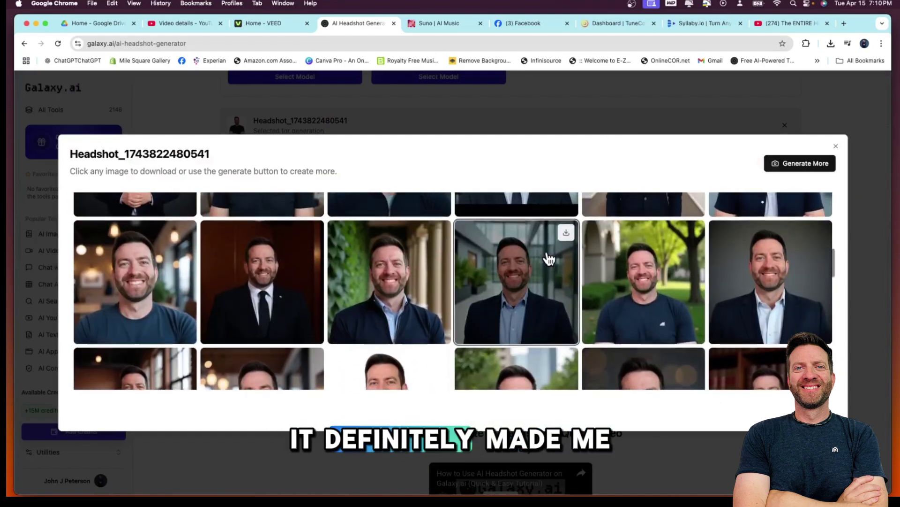
scroll(551, 257, "up", 2)
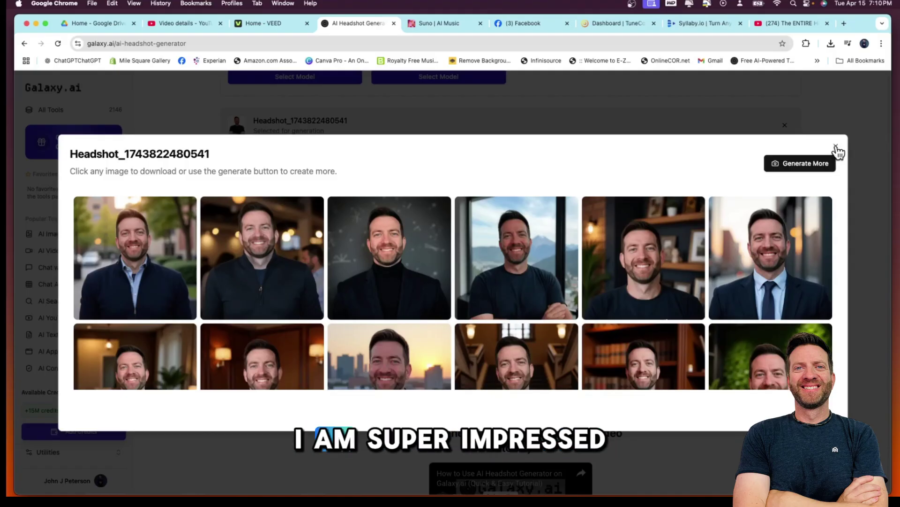
left_click(134, 251)
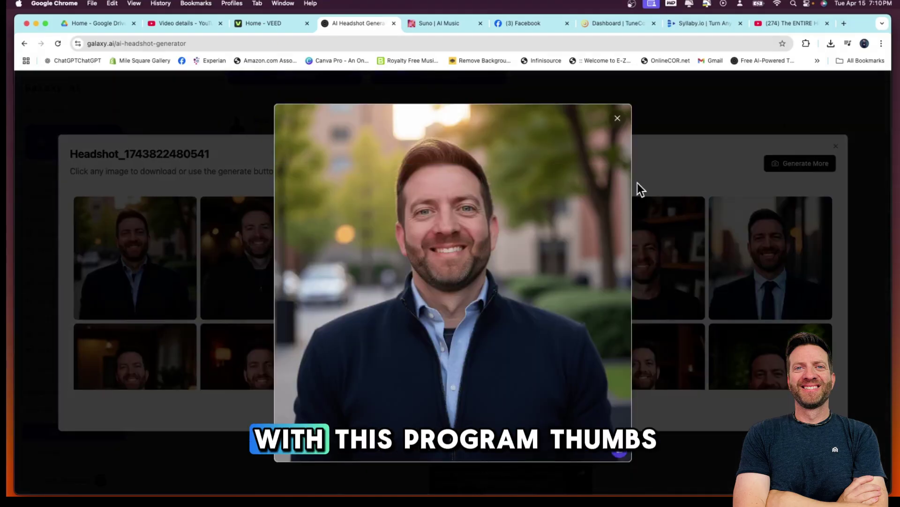
left_click(617, 118)
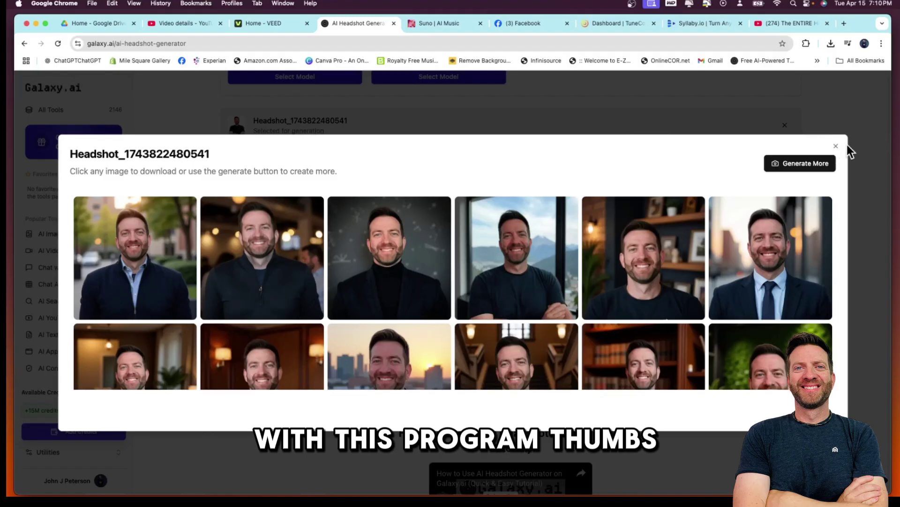
left_click(836, 148)
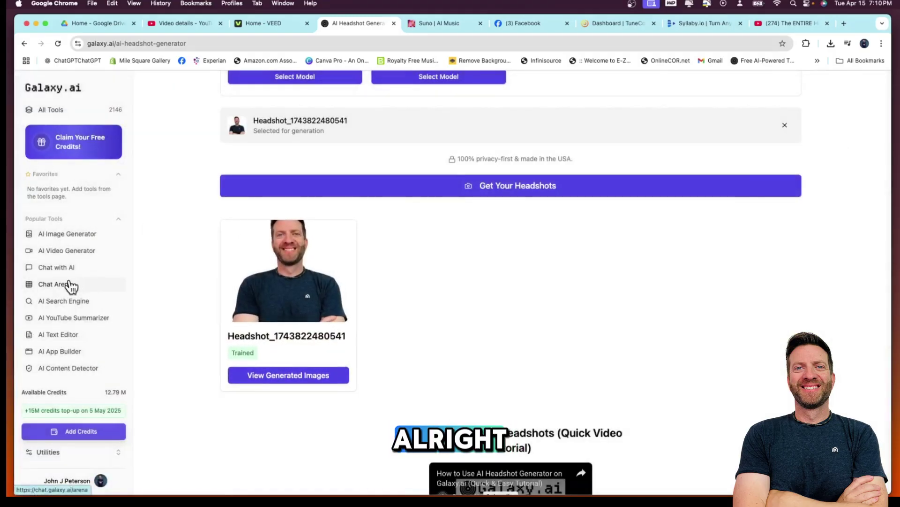
- Check the recently generated videos in the AI Video Generator and look through the list of popular tools
scroll(70, 281, "up", 2)
left_click(68, 253)
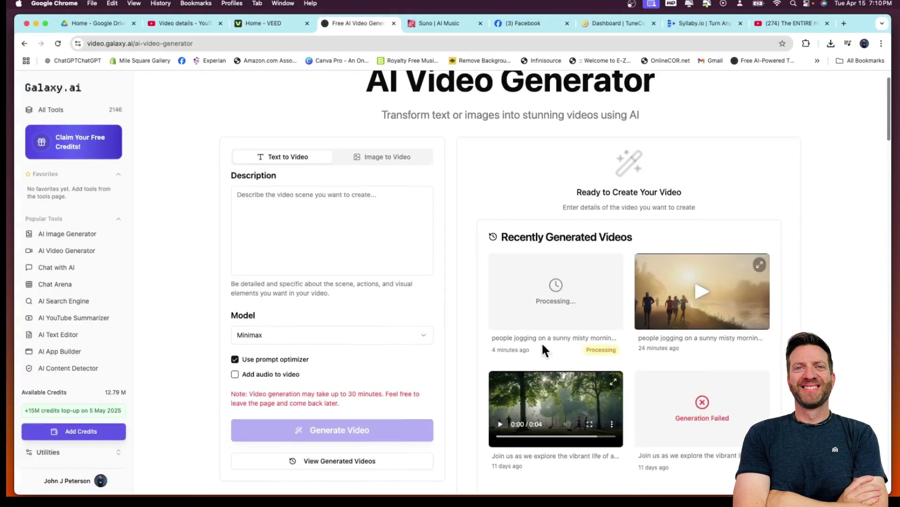
scroll(593, 340, "up", 1)
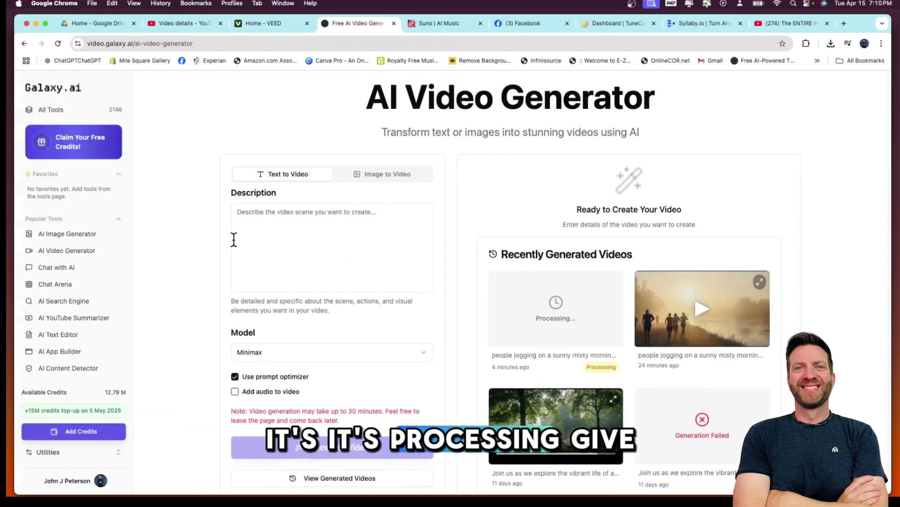
scroll(64, 311, "down", 5)
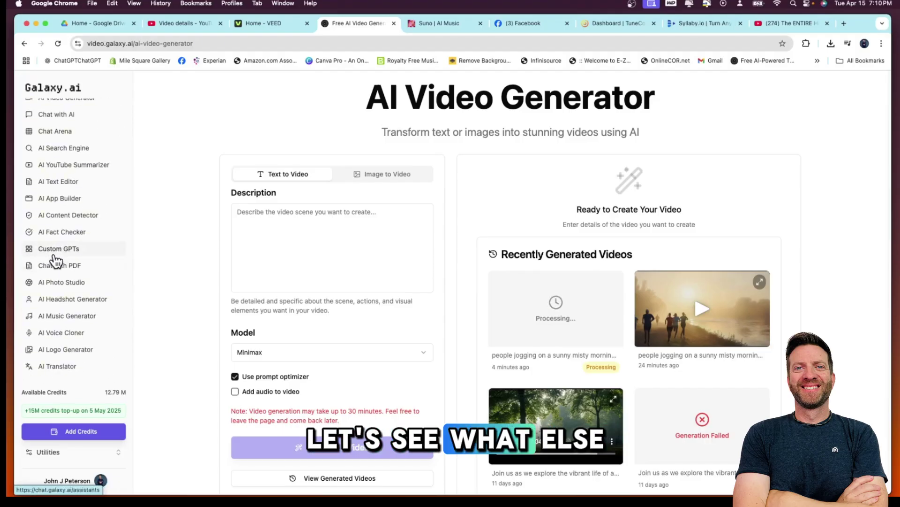
scroll(56, 270, "down", 1)
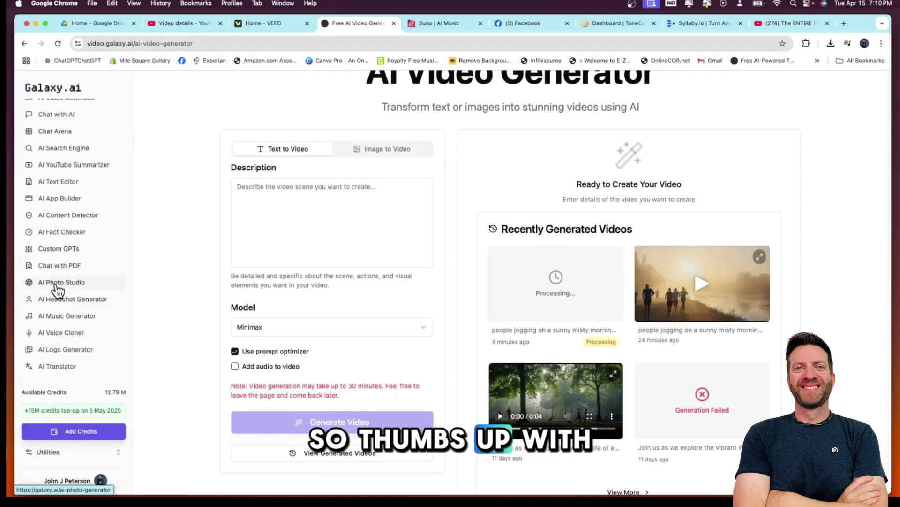
- Open the AI Music Generator, choose Model Cassette and set the music duration to 175 seconds
left_click(71, 321)
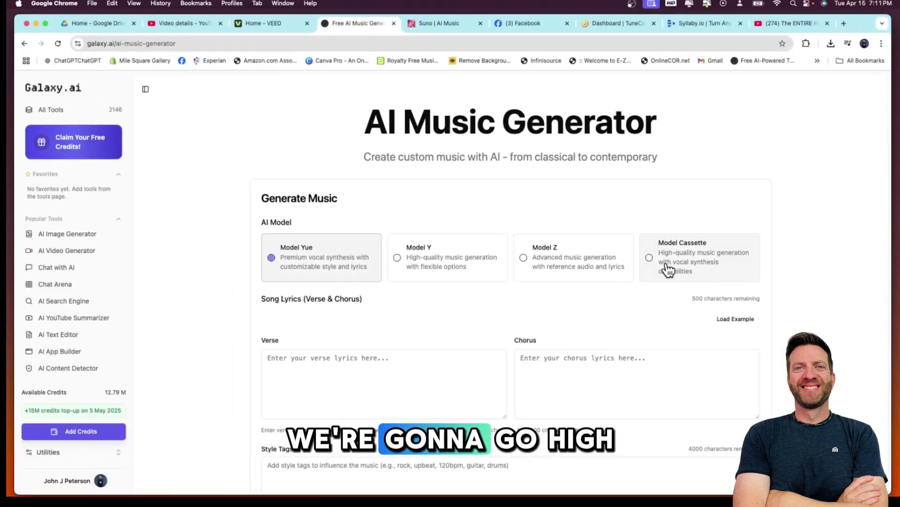
left_click(648, 263)
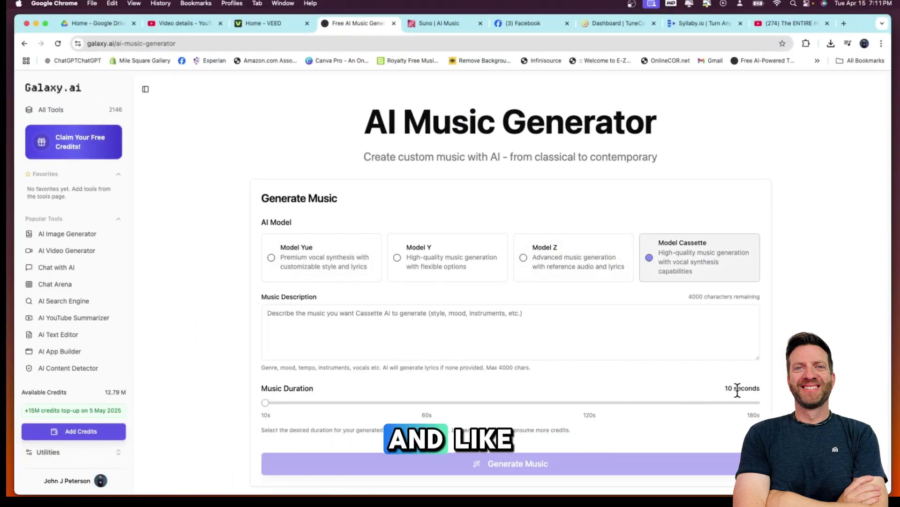
right_click(265, 400)
left_click(250, 400)
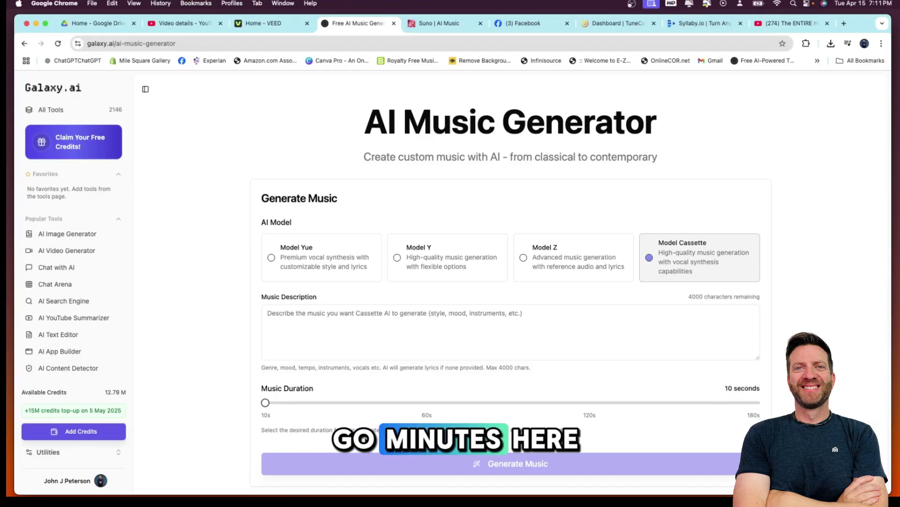
left_click_drag(266, 402, 742, 400)
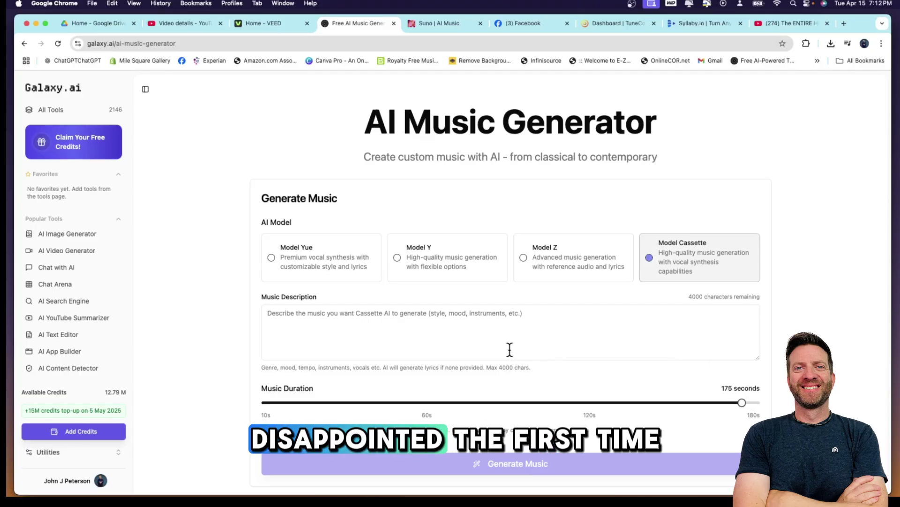
- Enter "slow jazz" as Model Cassette's music description and set the duration to 120 seconds
left_click(359, 324)
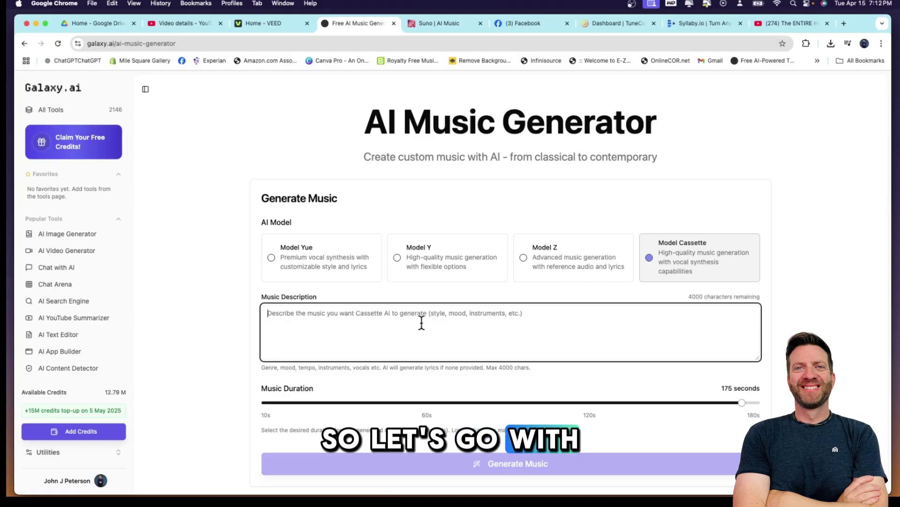
type("jazz")
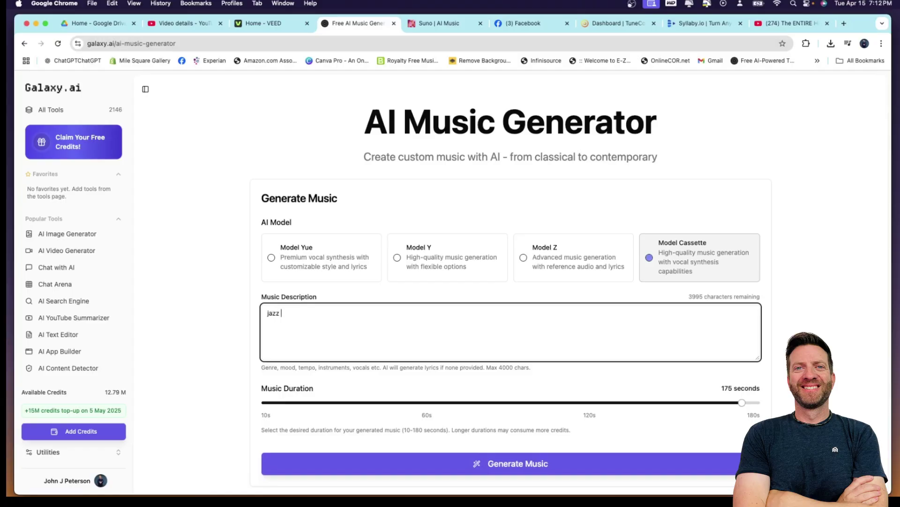
key("BackSpace")
key("BackSpace")
key("BackSpace")
key("BackSpace")
key("BackSpace")
type("slow h")
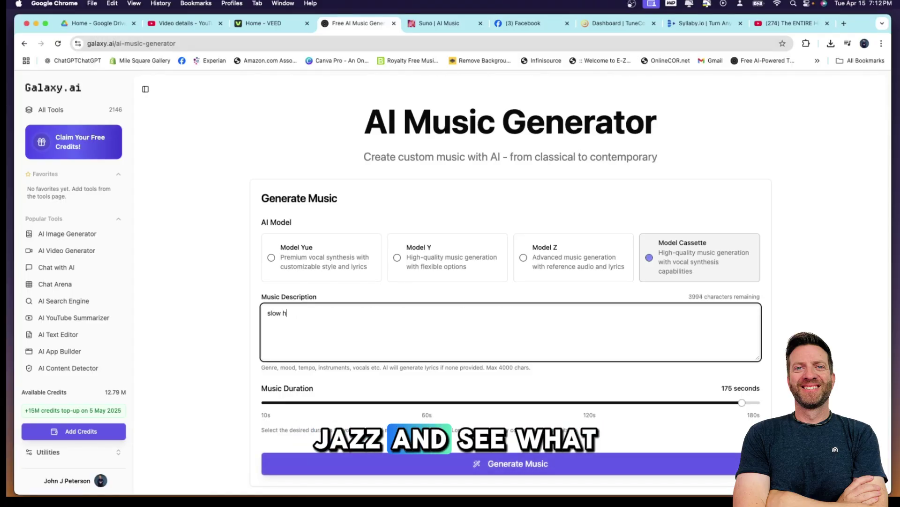
type("jaz")
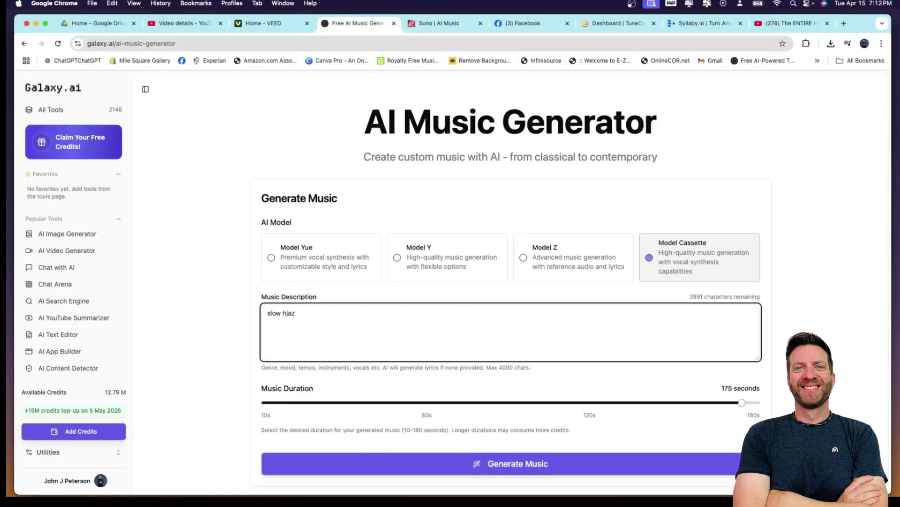
type("azz")
left_click_drag(727, 401, 584, 401)
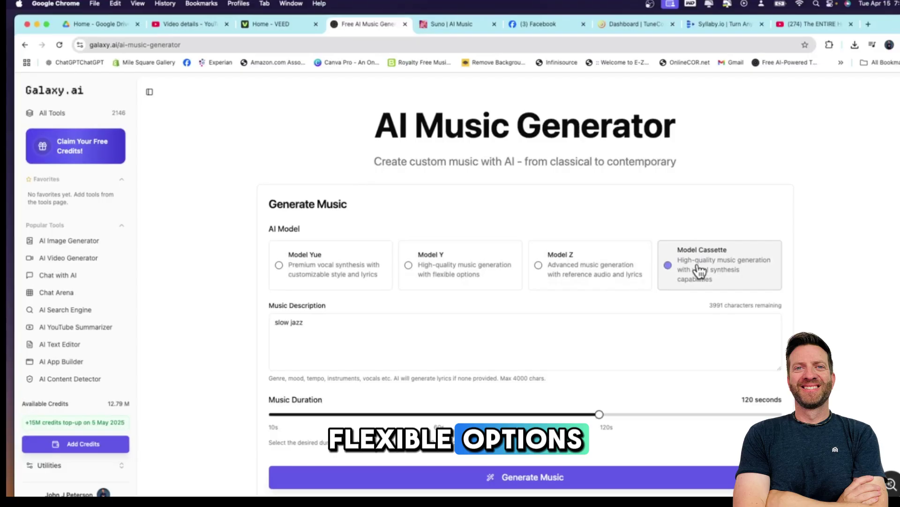
- Switch the AI model to Model Y and enter the music description "slow jazz, piano, bass, drums, guitar,"
scroll(694, 279, "down", 1)
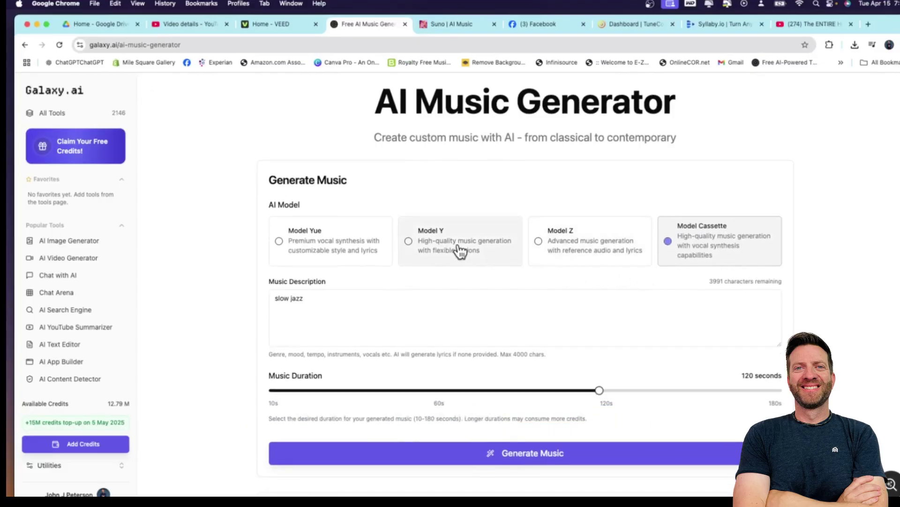
left_click(412, 243)
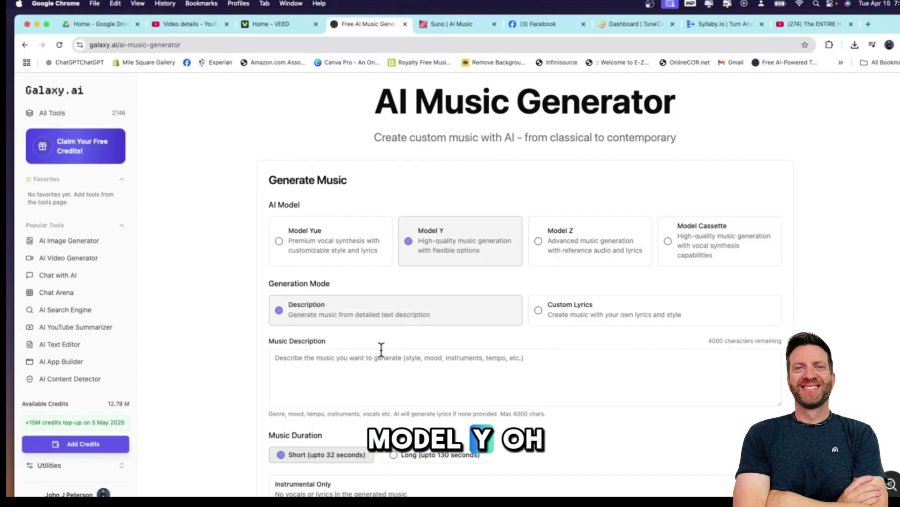
left_click(377, 374)
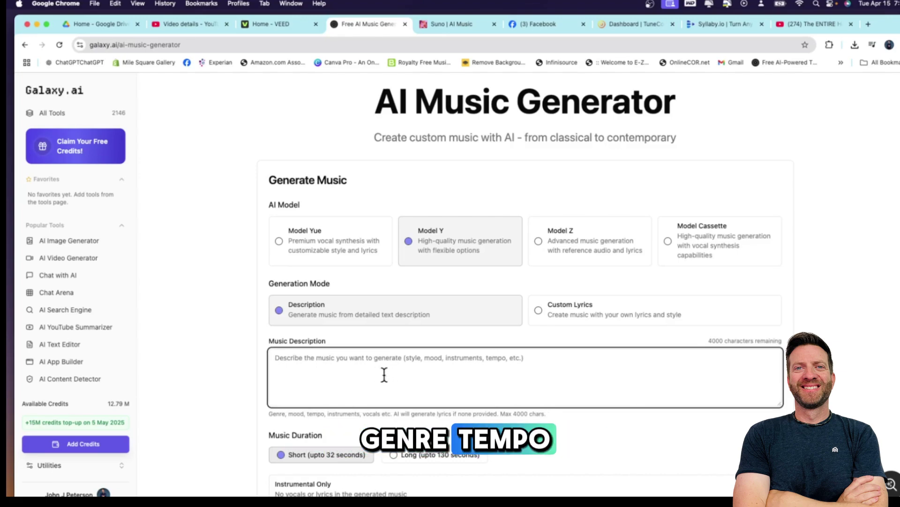
type("jazz,")
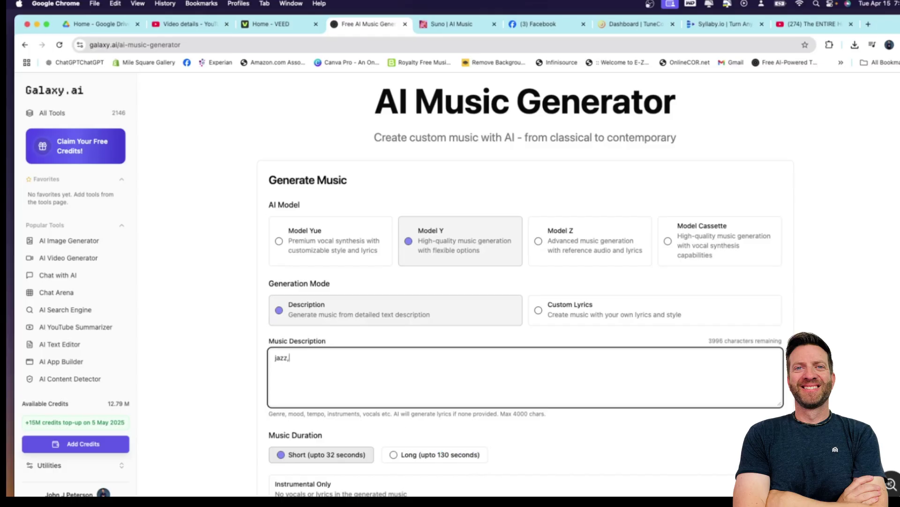
key("BackSpace")
key("BackSpace")
key("BackSpace")
key("BackSpace")
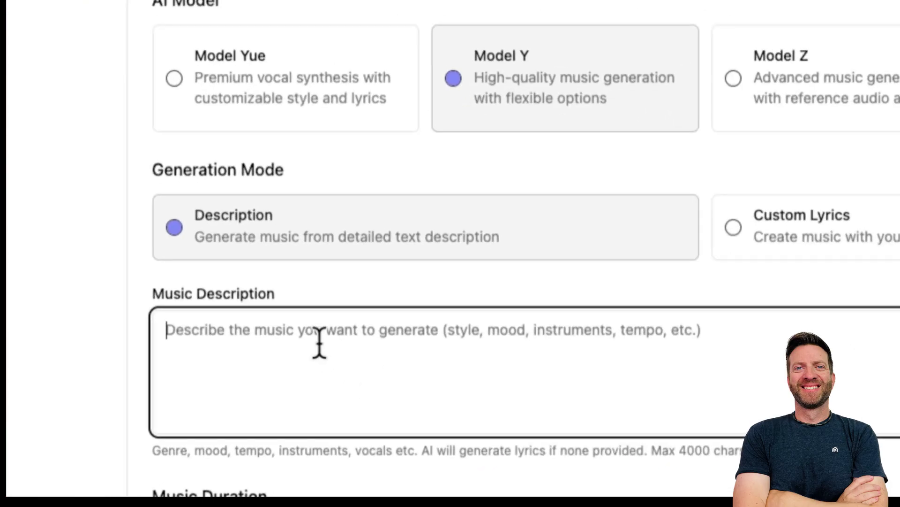
type("slow jazz")
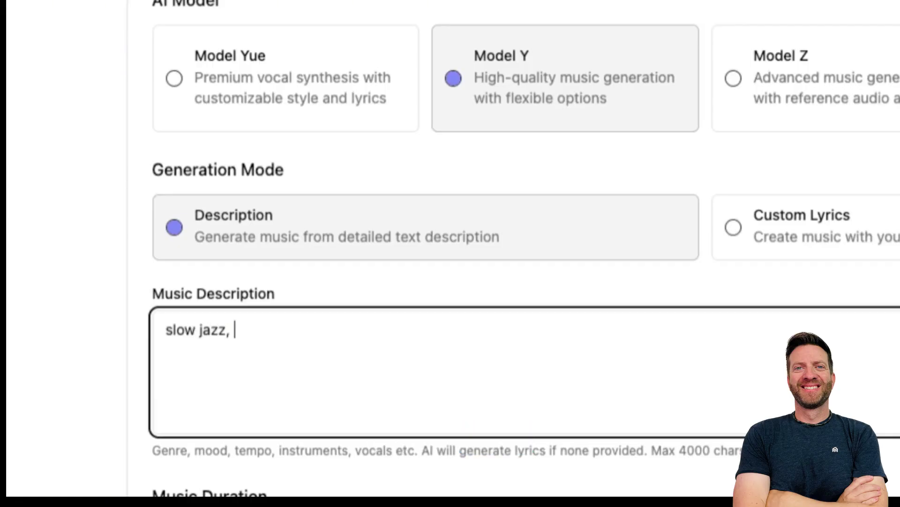
type(", piano, ")
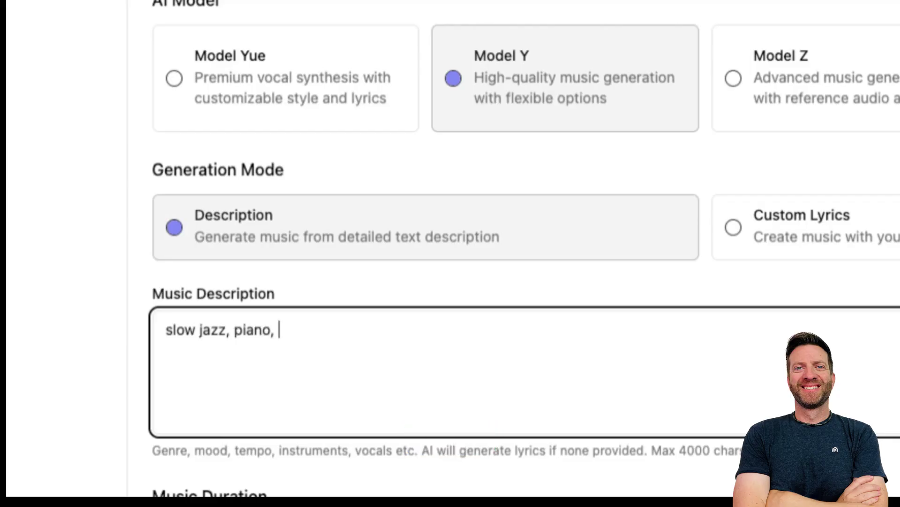
type("bass, drums, ")
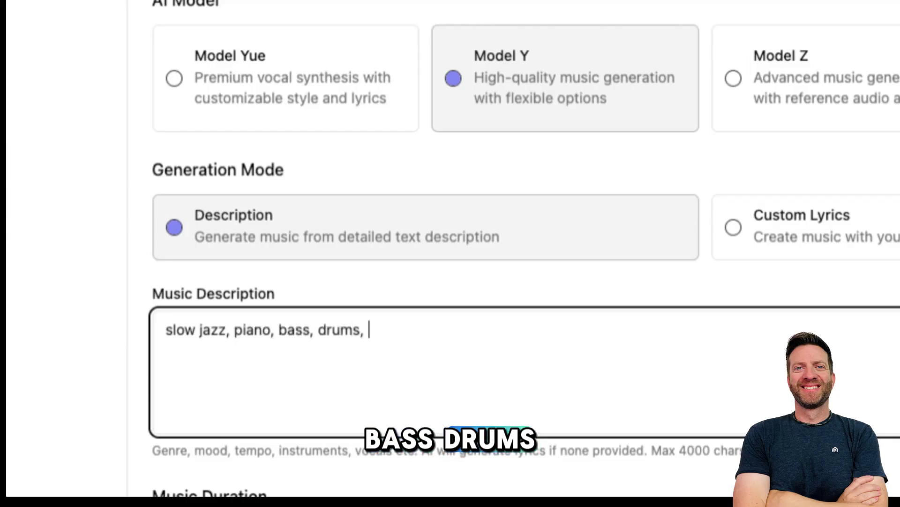
type("guitar,")
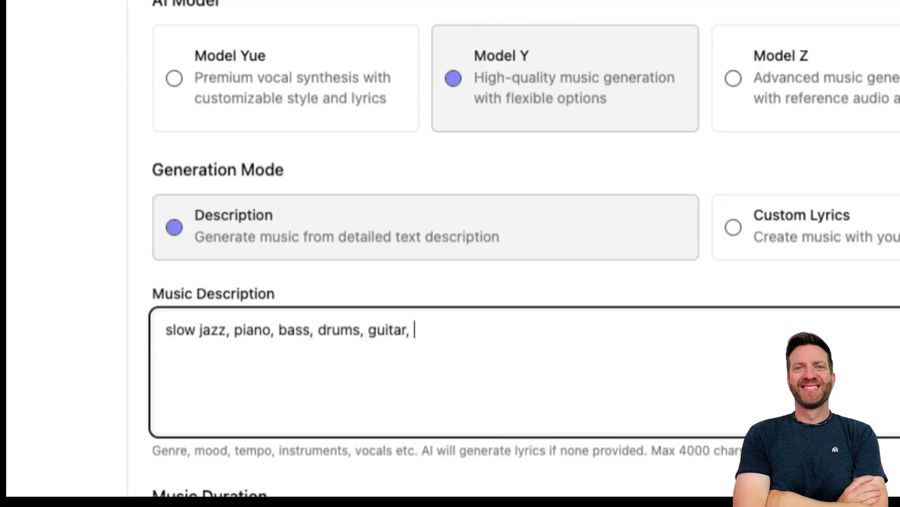
- Add "no lyrics" to the end of the music description
scroll(584, 347, "down", 5)
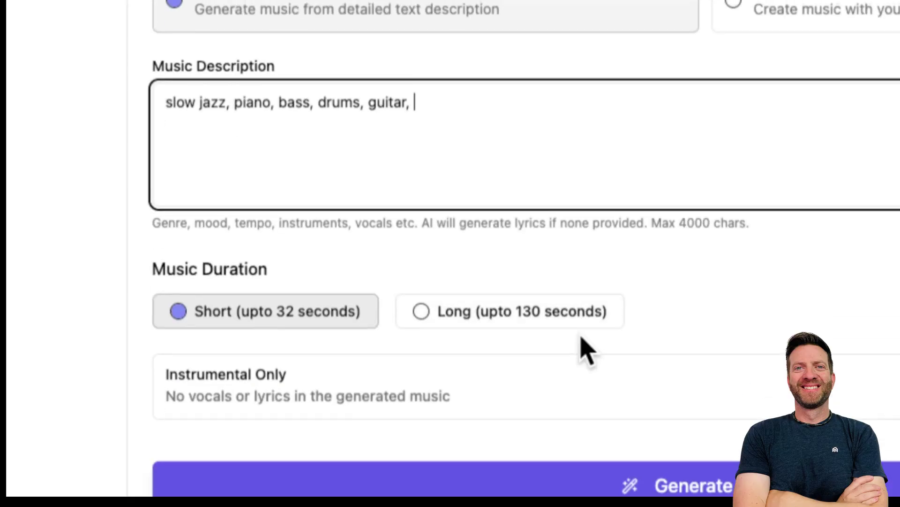
scroll(578, 327, "up", 4)
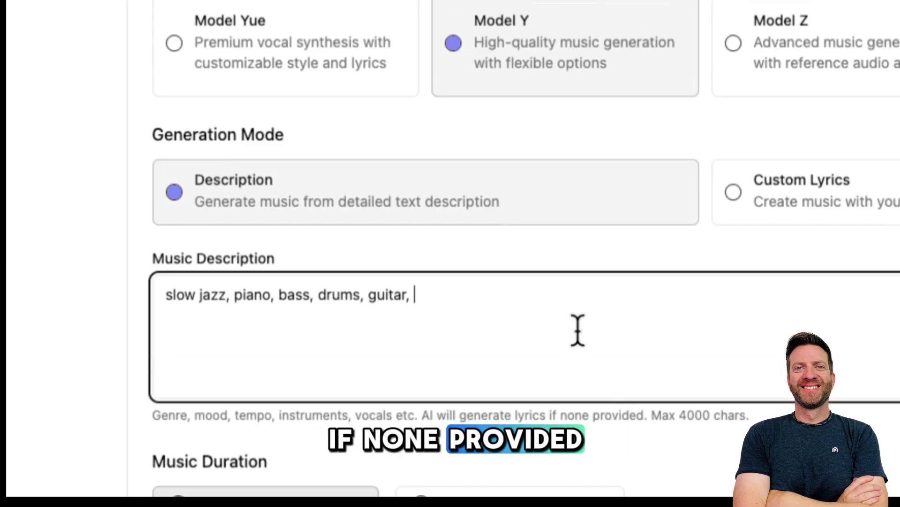
scroll(785, 166, "up", 6)
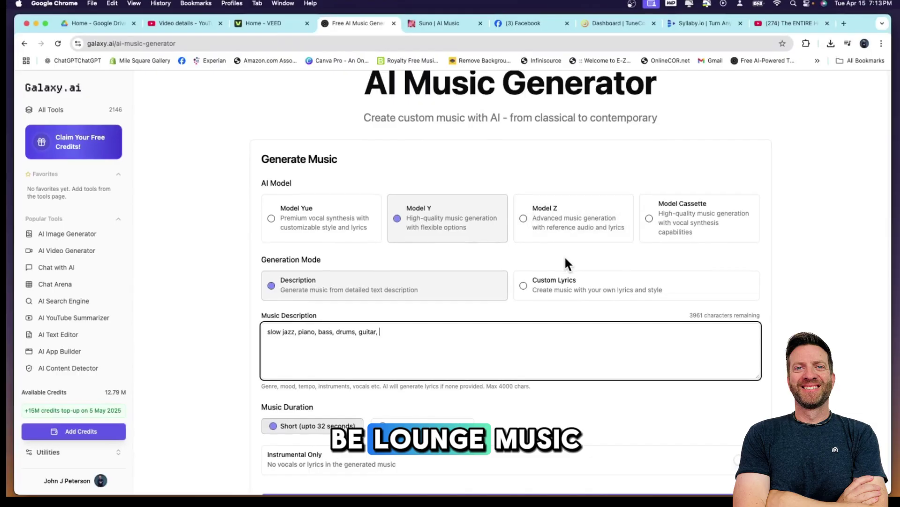
scroll(558, 305, "up", 2)
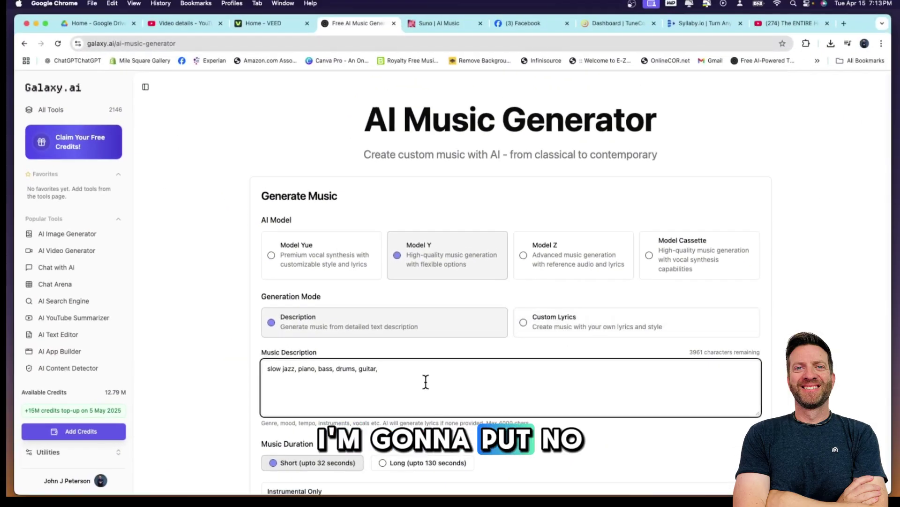
type("no lyrics")
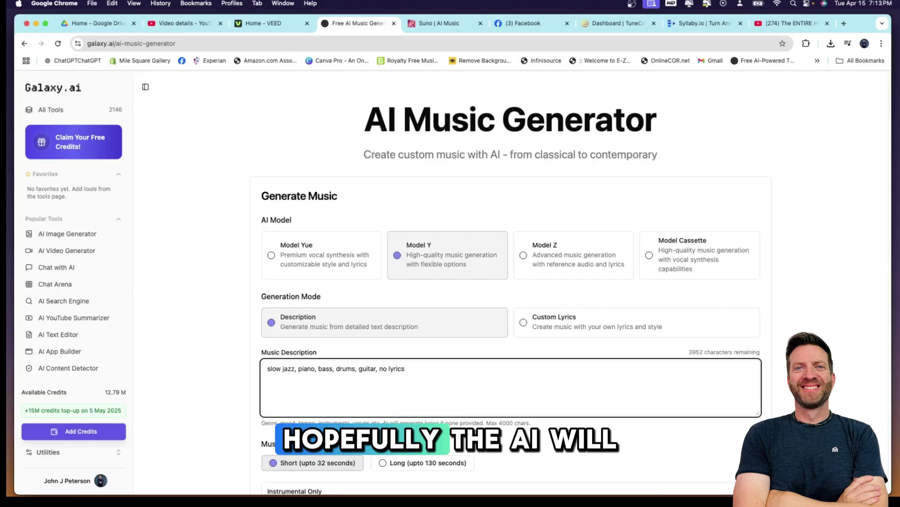
- Set the music duration to Long (upto 130 seconds) and turn on Instrumental Only
scroll(464, 392, "down", 3)
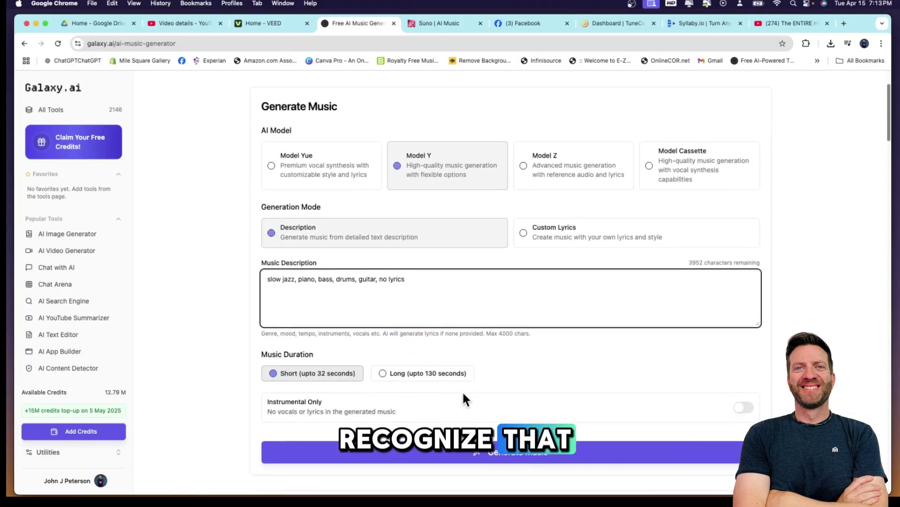
left_click(413, 378)
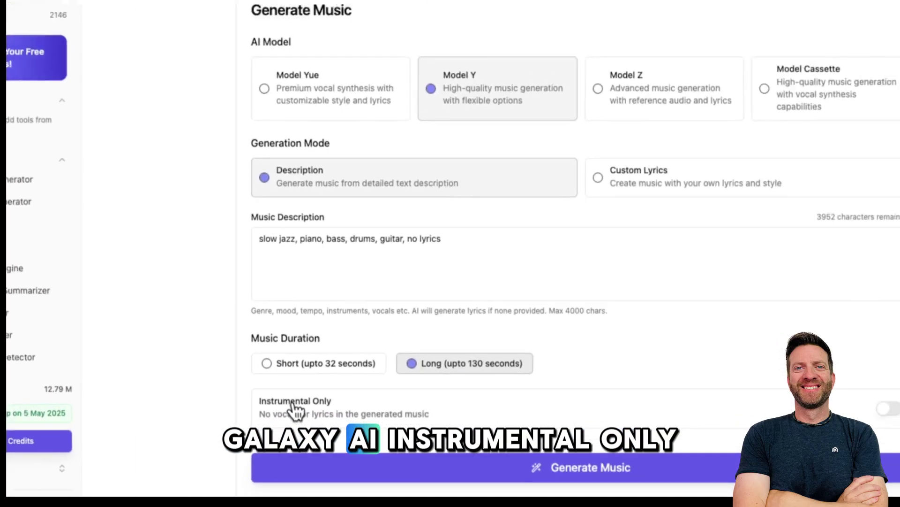
left_click(888, 407)
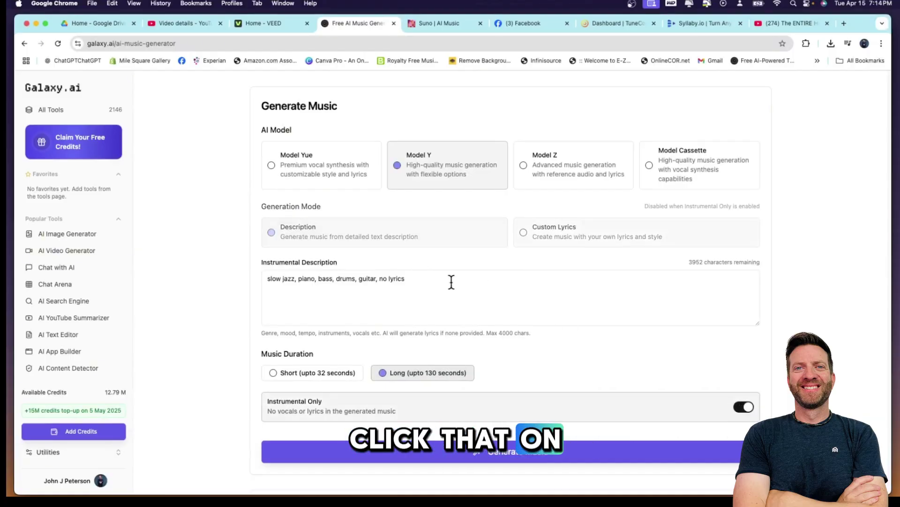
- Remove "no lyrics" from the instrumental description and generate the music
left_click(451, 281)
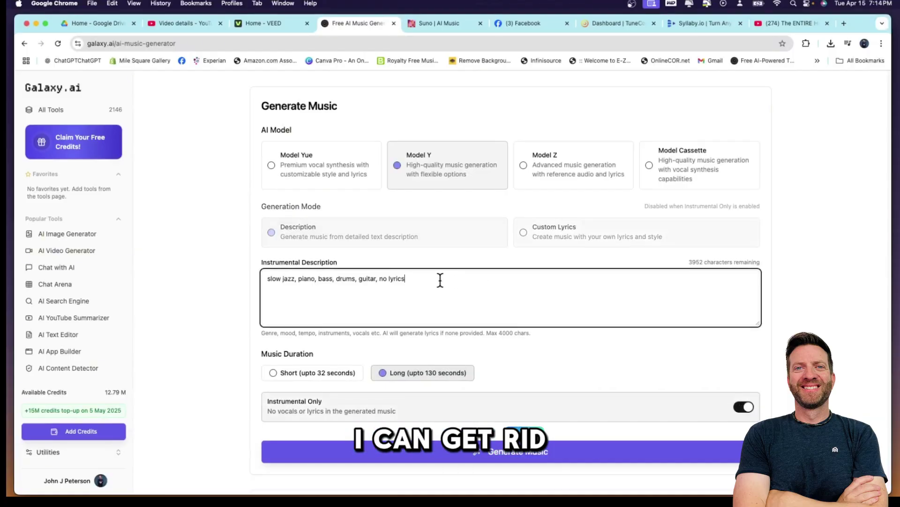
key("BackSpace")
key("BackSpace")
key("BackSpace")
key("BackSpace")
key("BackSpace")
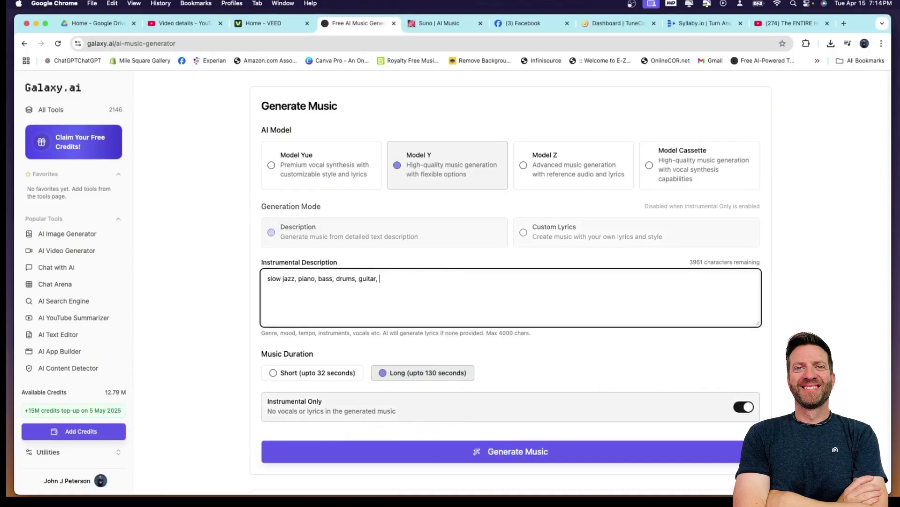
left_click(577, 458)
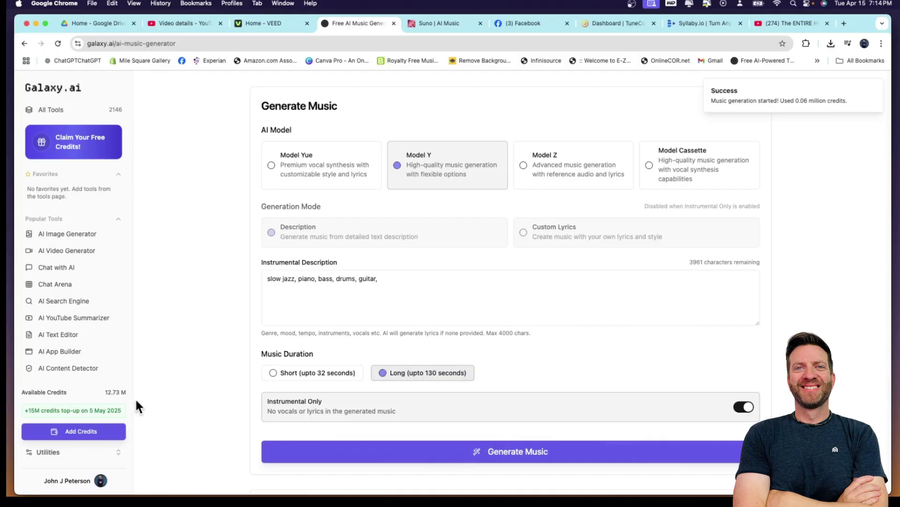
- Listen to the generated track Whispers of Evening under Recent Generations, skip ahead past its middle, and stop the playback
scroll(518, 385, "down", 4)
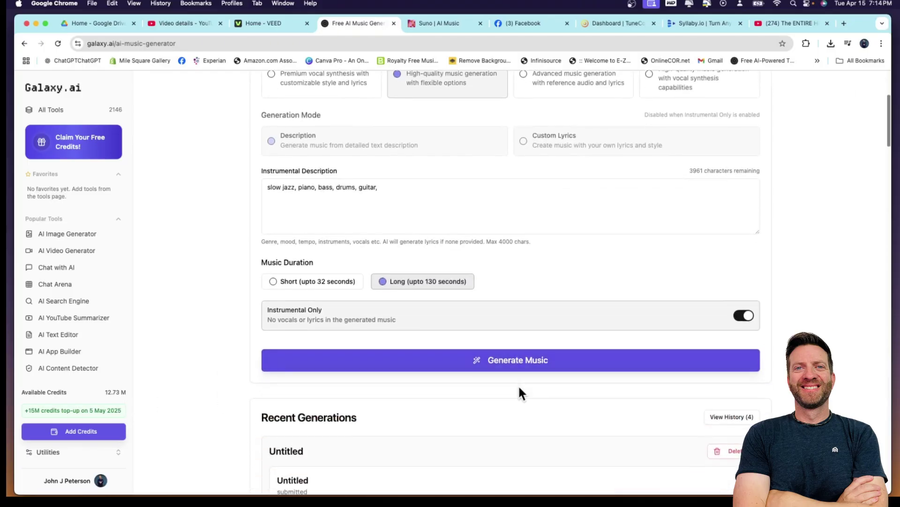
scroll(519, 392, "down", 2)
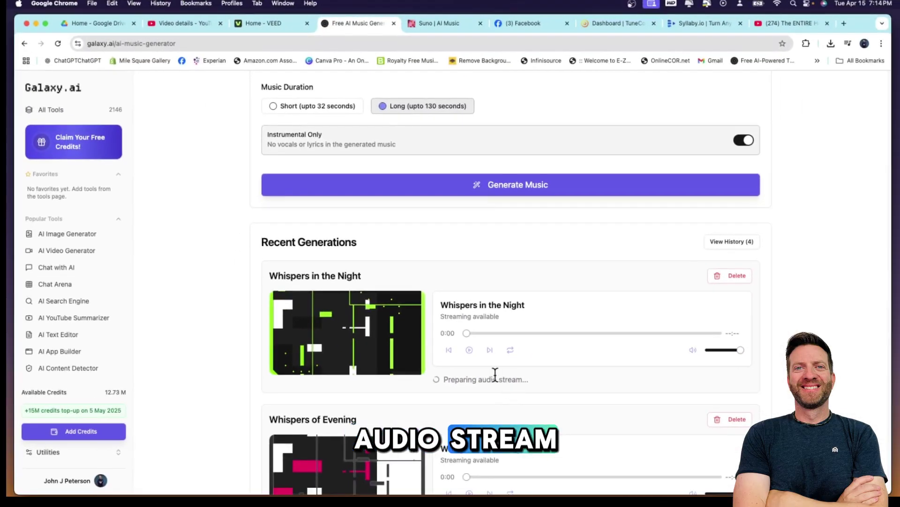
scroll(498, 379, "down", 4)
scroll(495, 377, "down", 5)
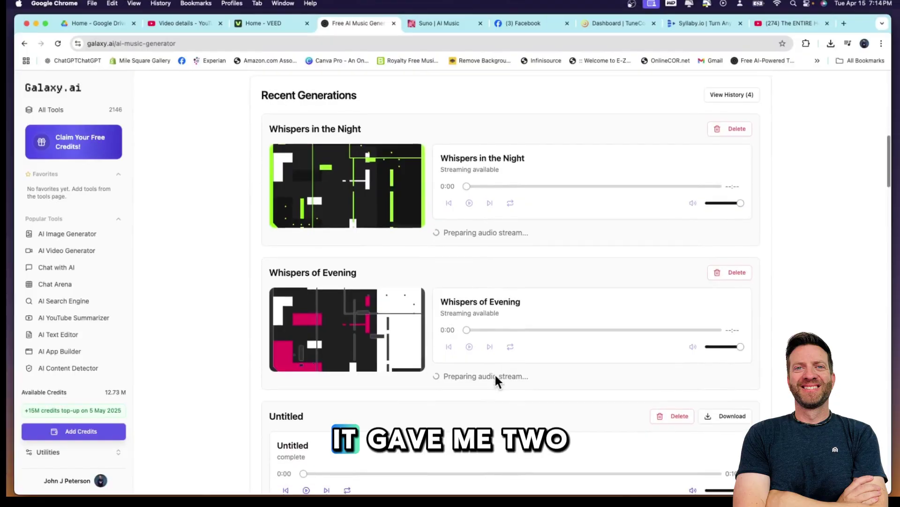
scroll(497, 380, "up", 3)
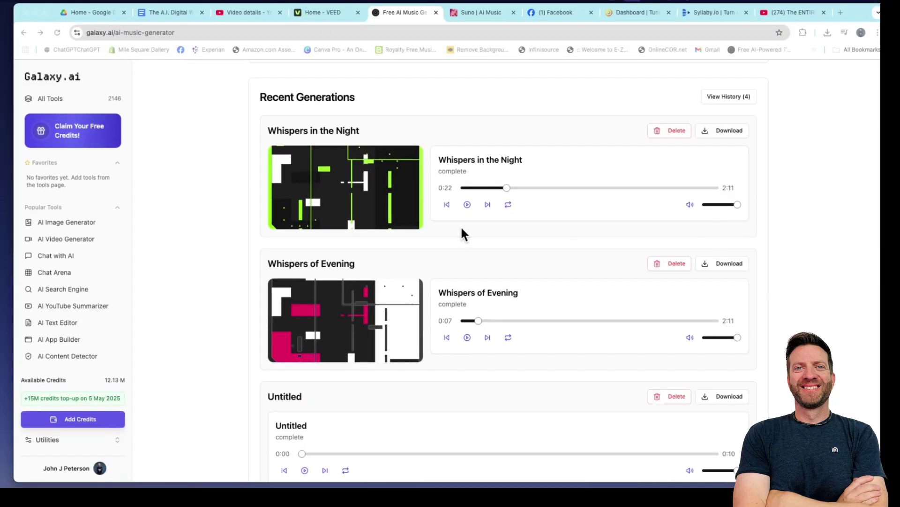
scroll(462, 229, "up", 6)
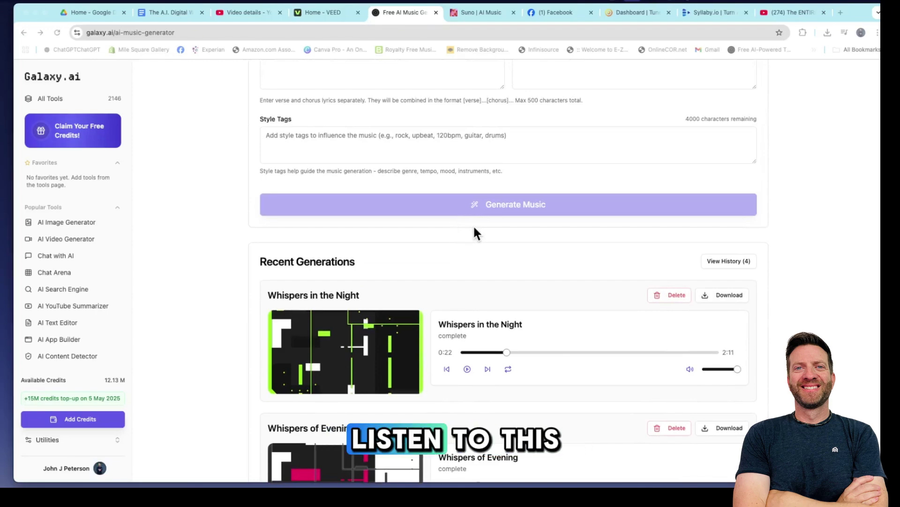
scroll(474, 230, "down", 3)
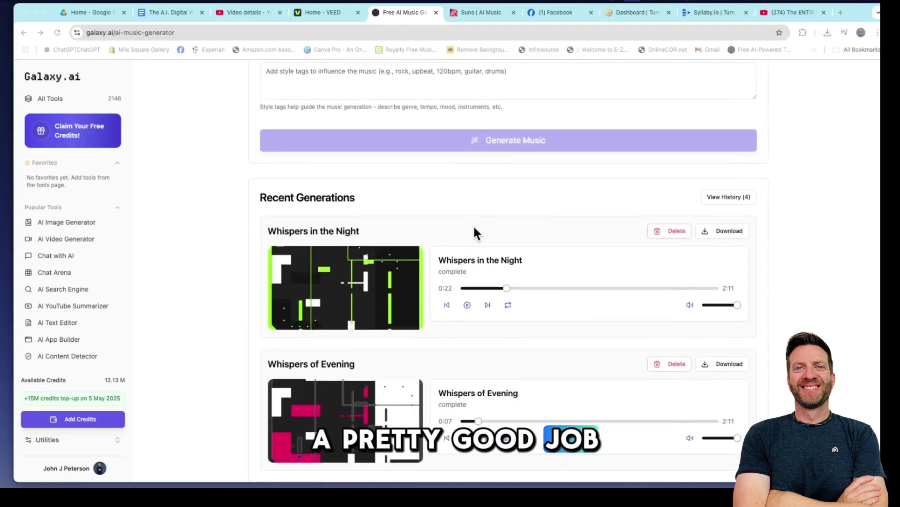
scroll(474, 224, "down", 4)
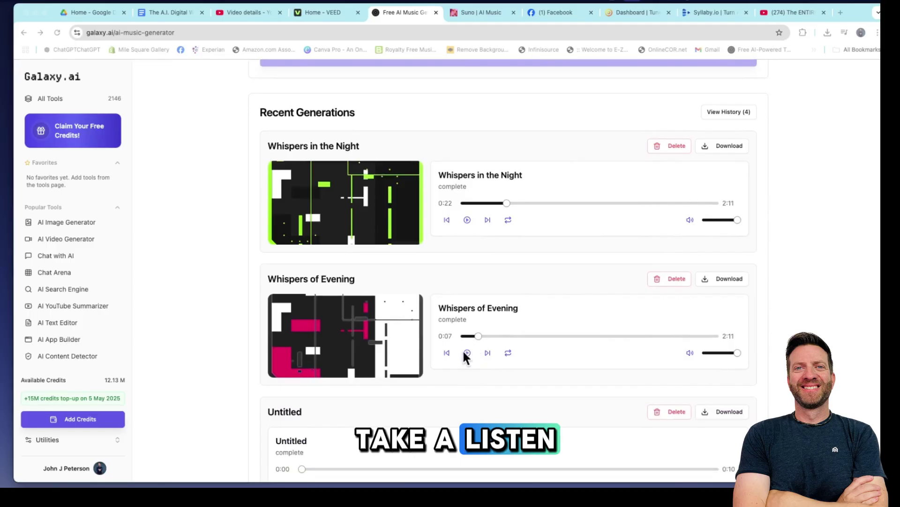
left_click(467, 353)
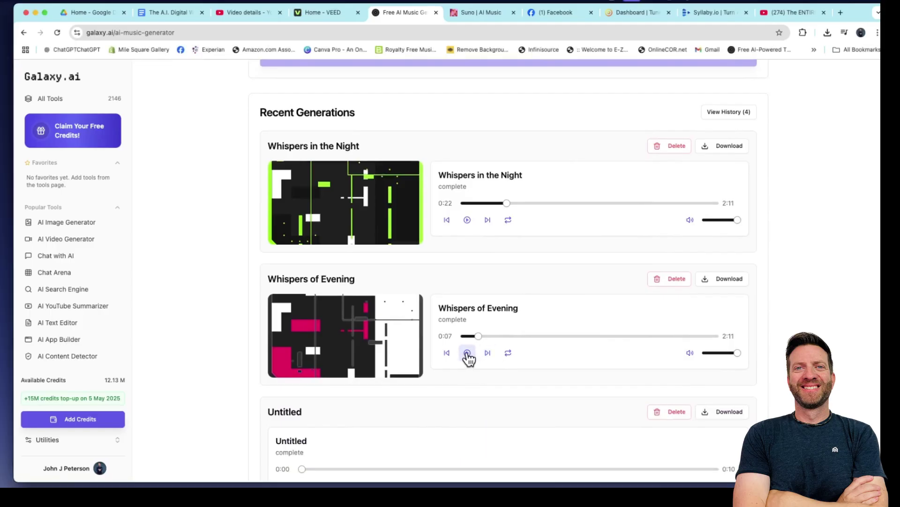
left_click(467, 353)
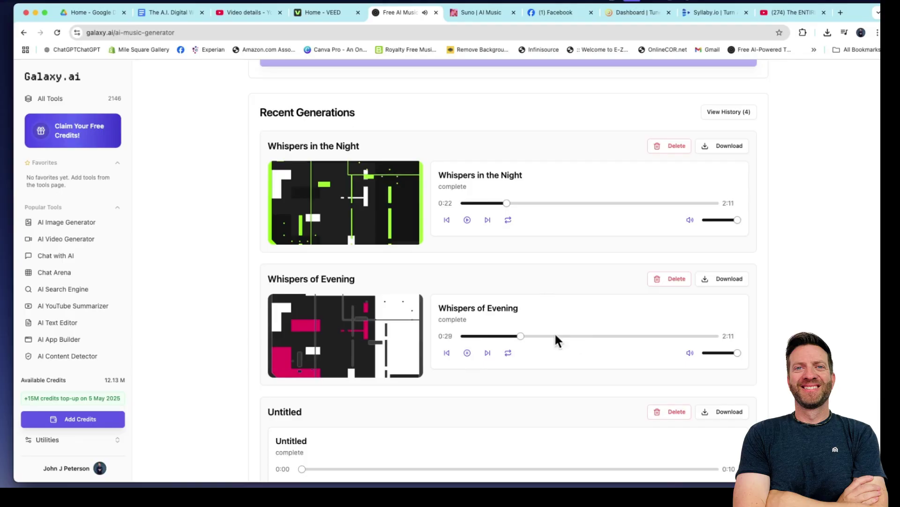
left_click(609, 335)
left_click(468, 353)
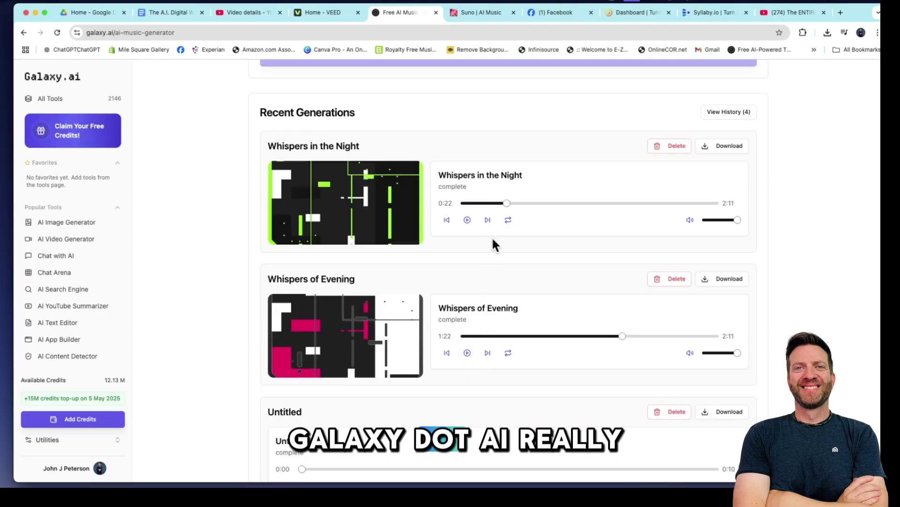
- Play part of the generated track Whispers in the Night and pause it
left_click(468, 220)
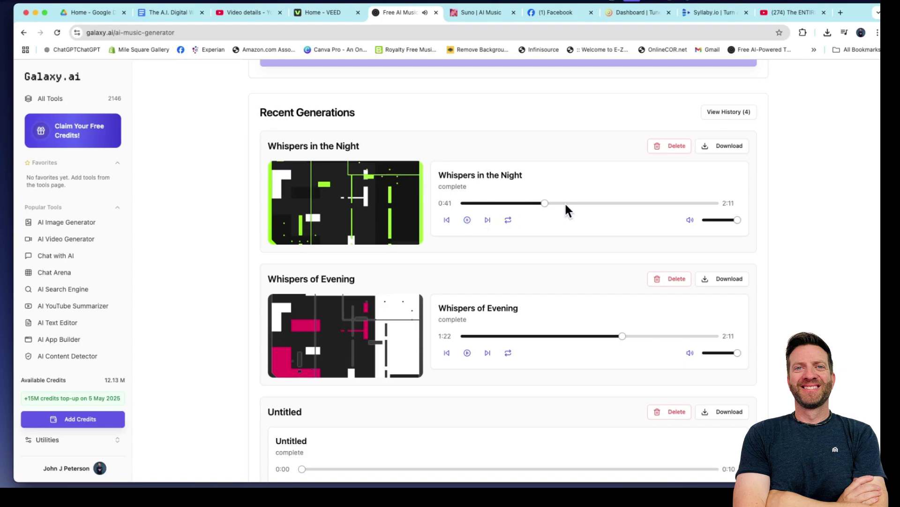
scroll(541, 215, "up", 5)
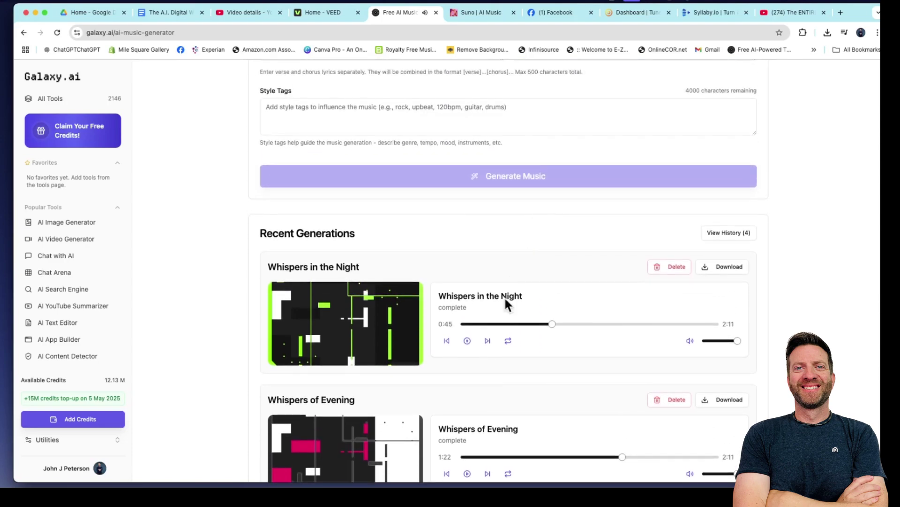
left_click(468, 343)
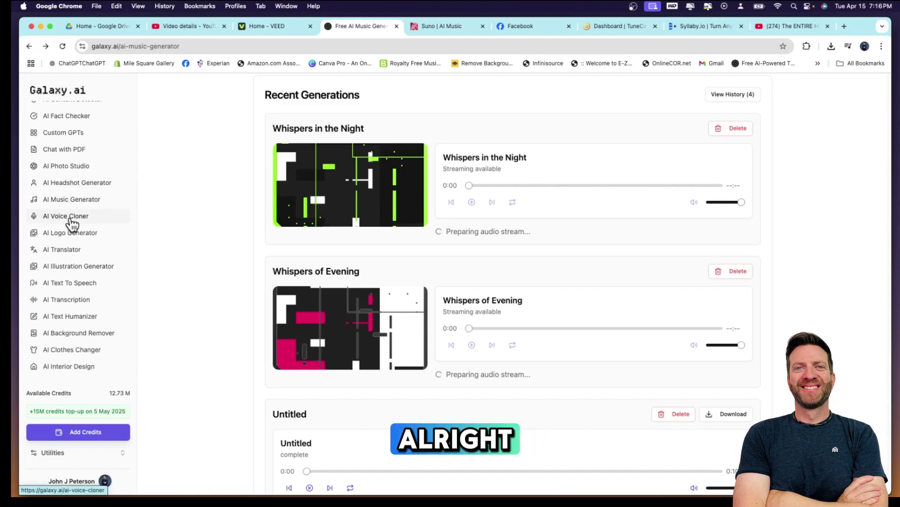
- Open the AI Voice Cloner and look over its reference audio and text-to-speak options
left_click(69, 216)
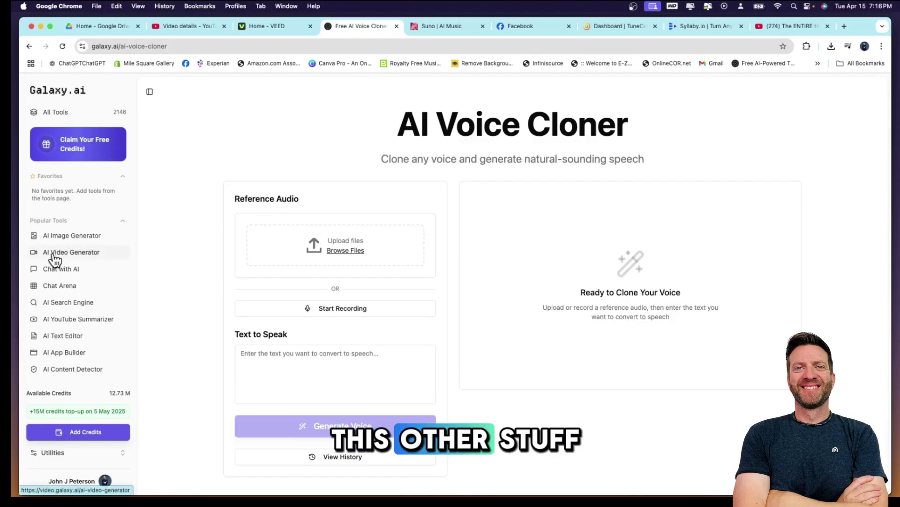
scroll(68, 283, "down", 2)
scroll(71, 284, "up", 2)
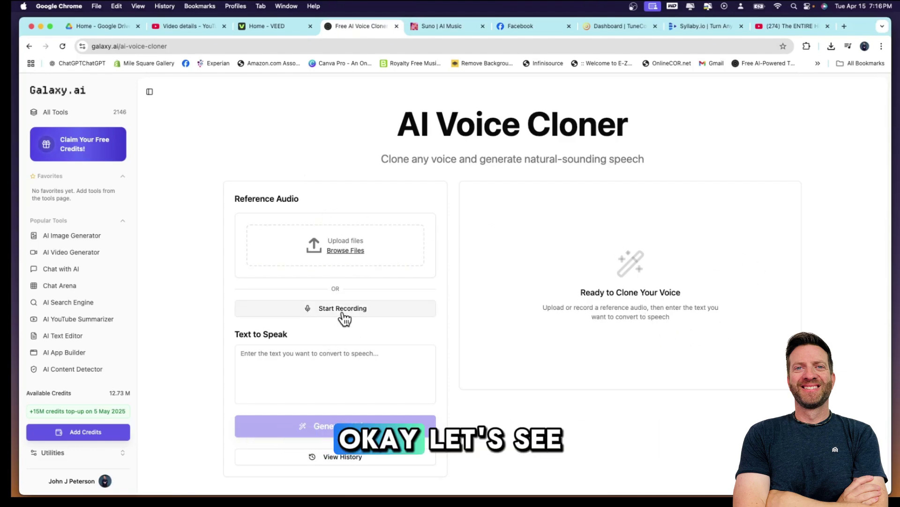
- Start recording a reference voice sample in the AI Voice Cloner and allow the site to access the microphone
scroll(346, 319, "down", 1)
scroll(345, 319, "down", 1)
scroll(346, 319, "up", 2)
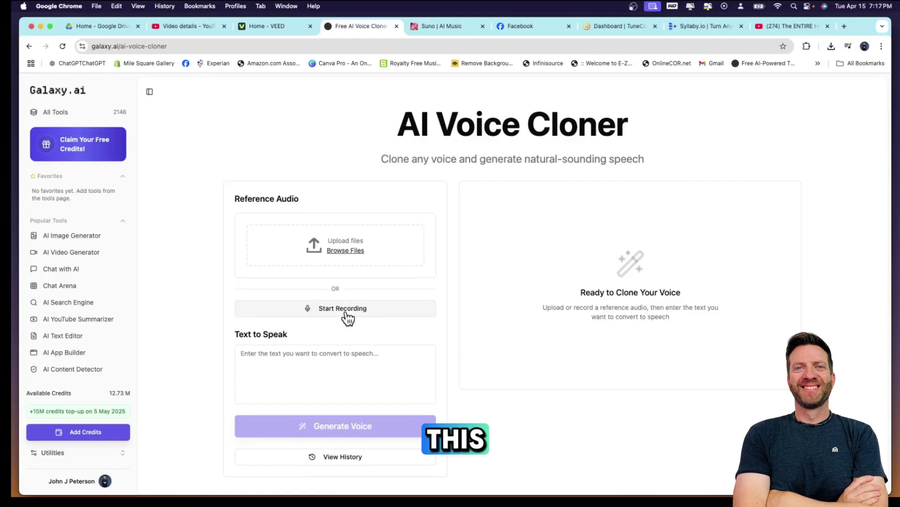
left_click(345, 310)
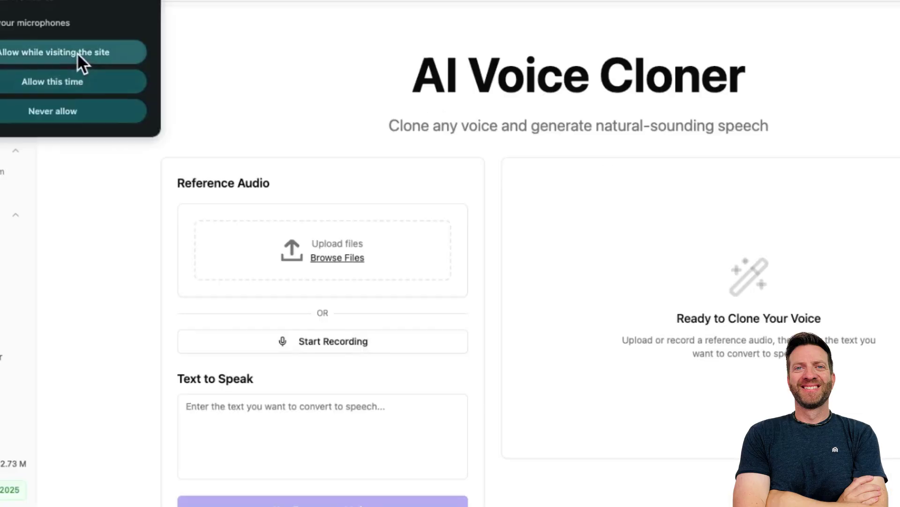
left_click(79, 85)
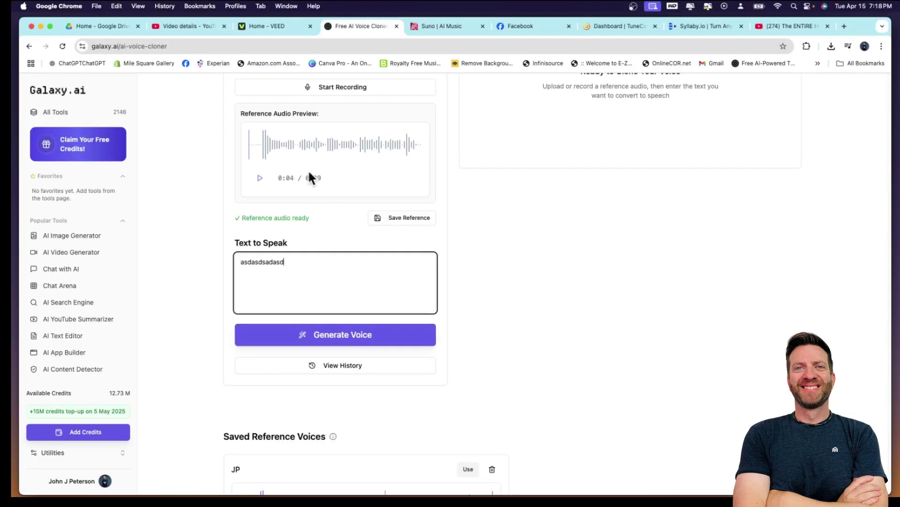
- Clear the placeholder characters from the Text to Speak field
key("BackSpace")
key("BackSpace")
key("BackSpace")
key("BackSpace")
key("BackSpace")
key("BackSpace")
key("BackSpace")
key("BackSpace")
key("BackSpace")
key("BackSpace")
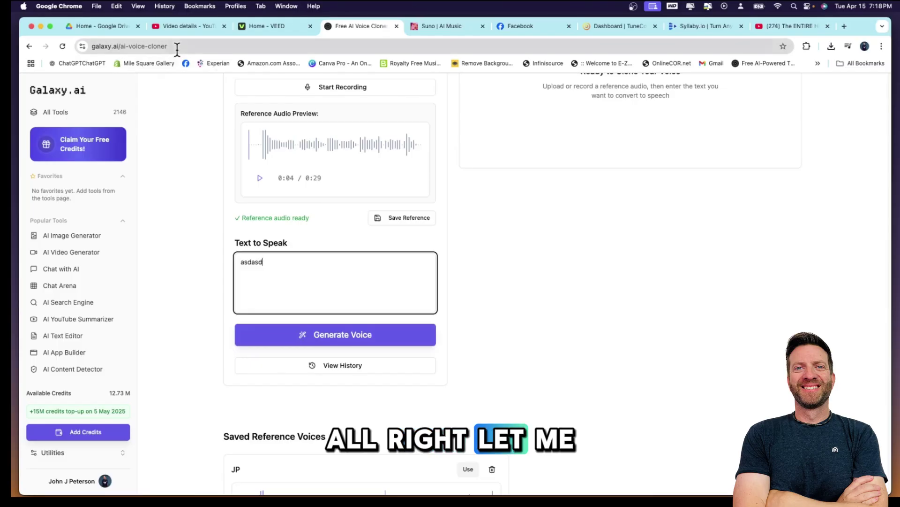
key("BackSpace")
key("BackSpace")
key("BackSpace")
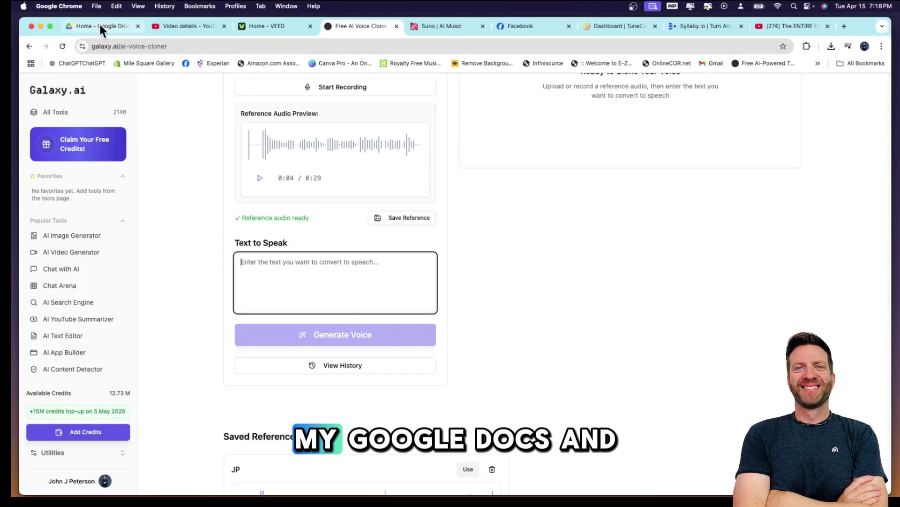
- Copy the "Are you ready to escape the 9-to-5 grind" passage from the ebook document into Text to Speak and generate the voice
left_click(100, 24)
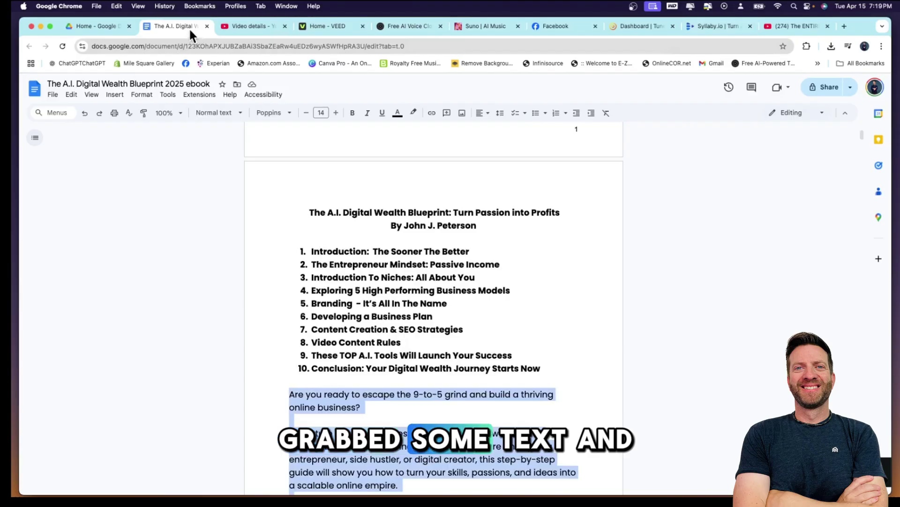
left_click(394, 23)
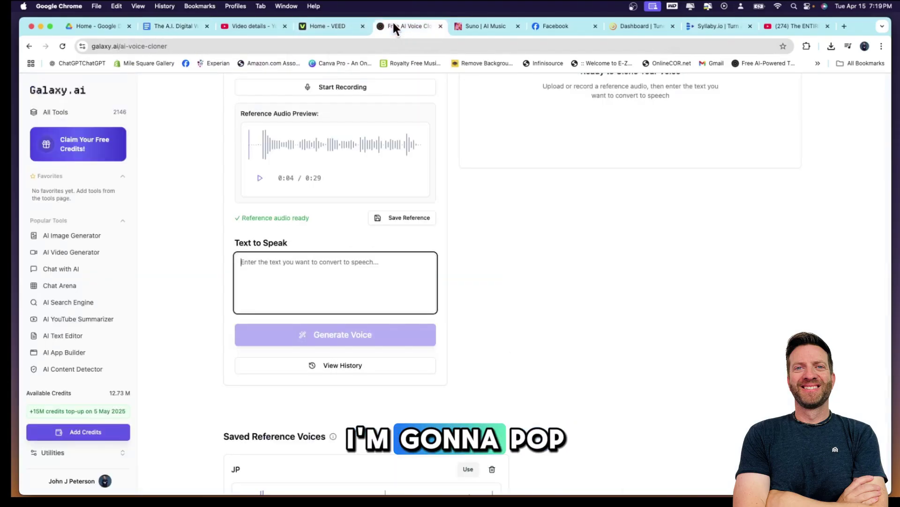
key("super+v")
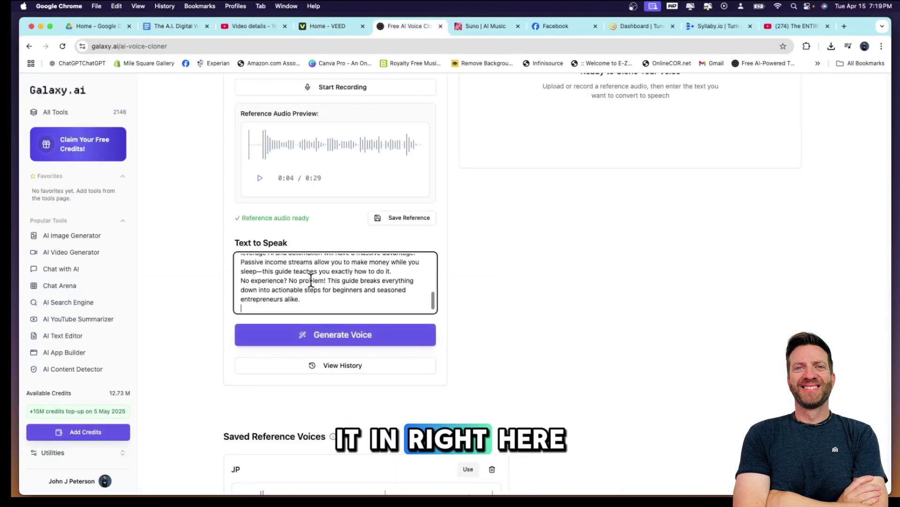
scroll(332, 299, "up", 10)
scroll(331, 295, "down", 4)
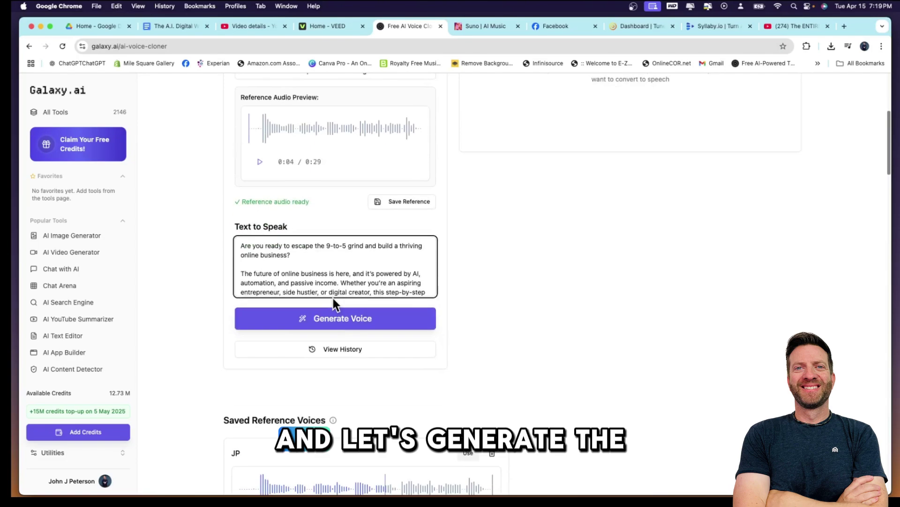
left_click(354, 322)
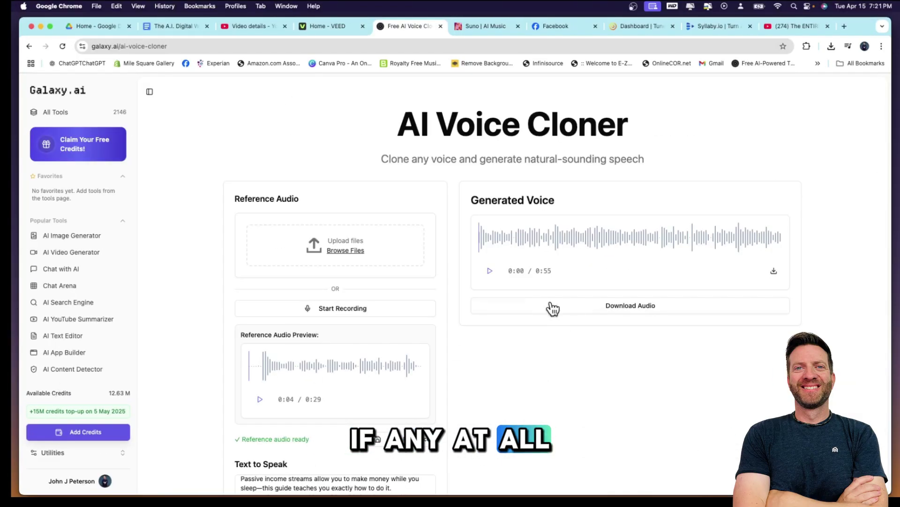
- Listen to about the first half of the generated voice clip and pause it
left_click(490, 274)
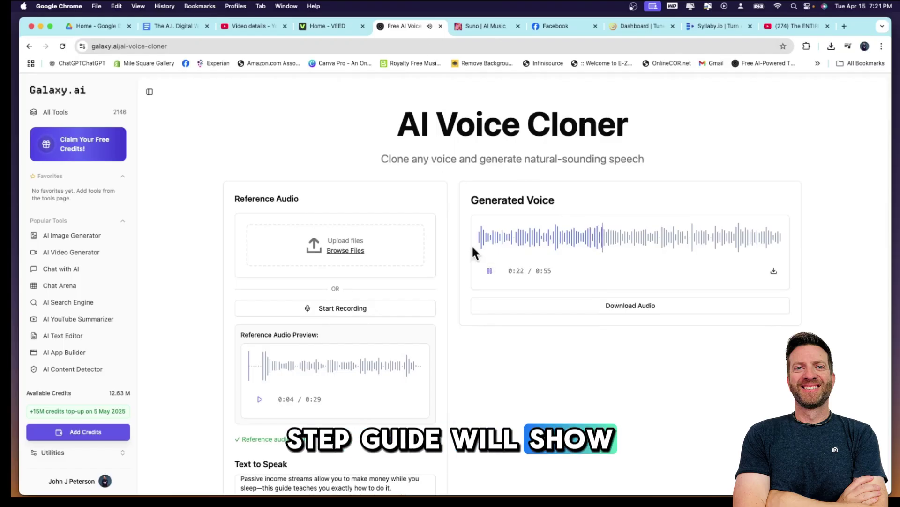
left_click(491, 271)
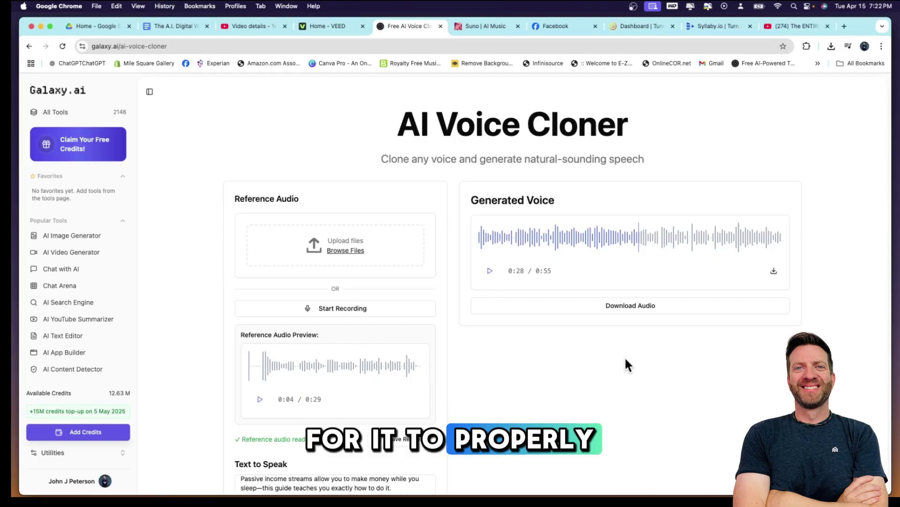
left_click(491, 271)
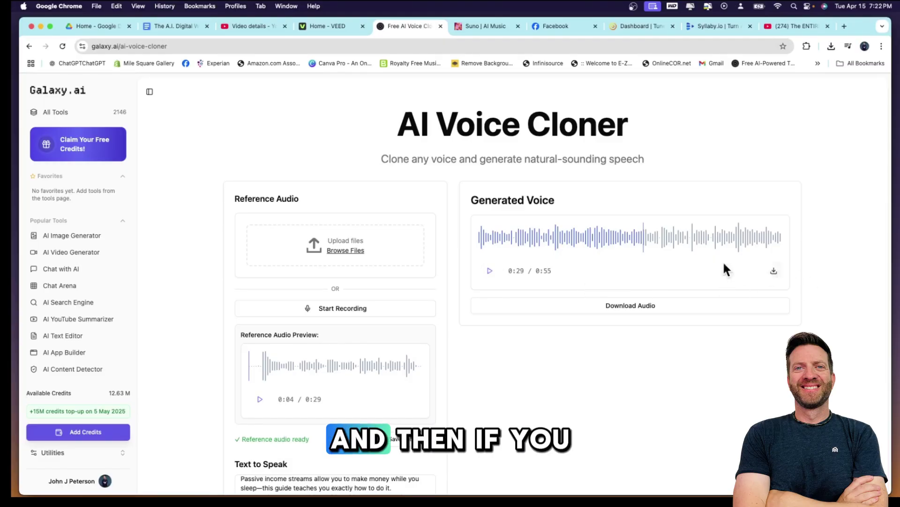
- Download the generated voice clip and check the WAV file in the browser's recent downloads
left_click(774, 270)
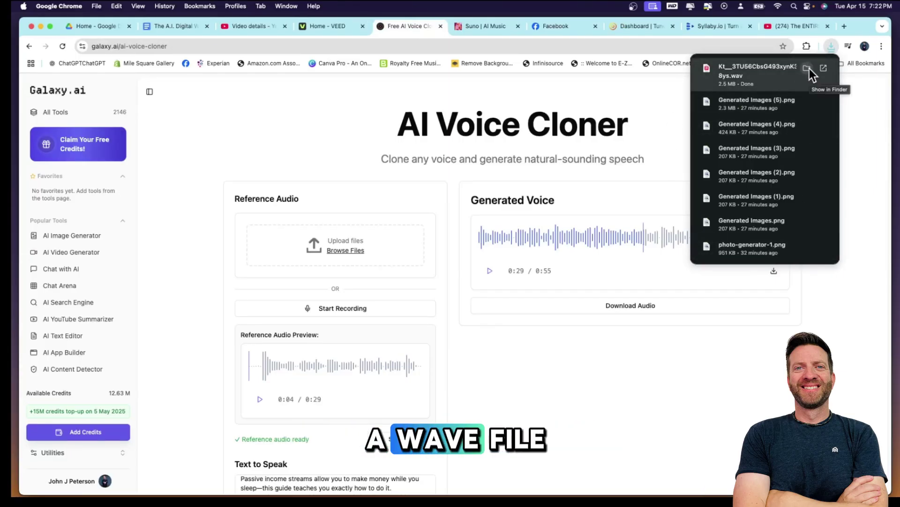
left_click(330, 120)
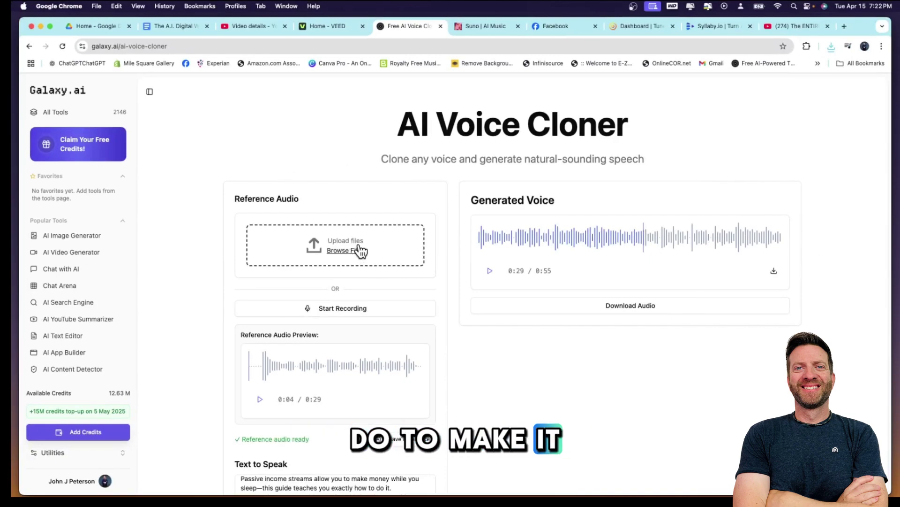
scroll(361, 251, "down", 3)
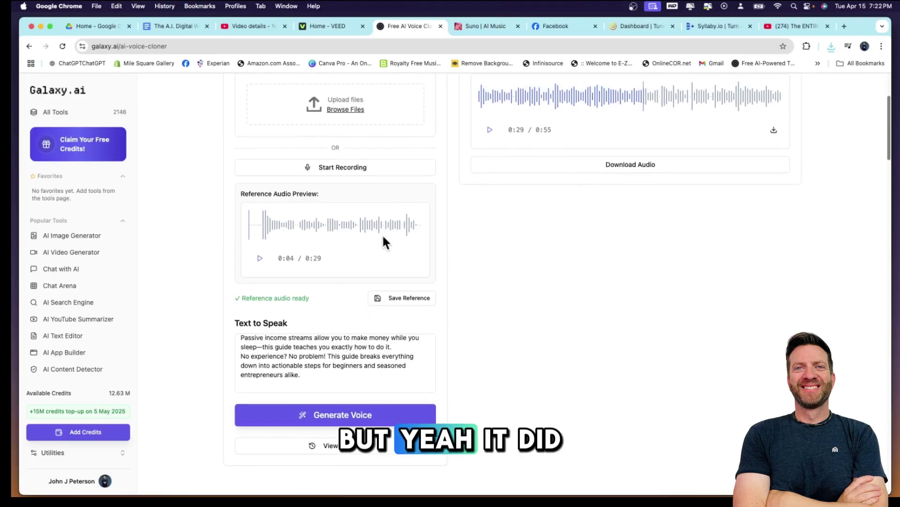
scroll(632, 136, "up", 2)
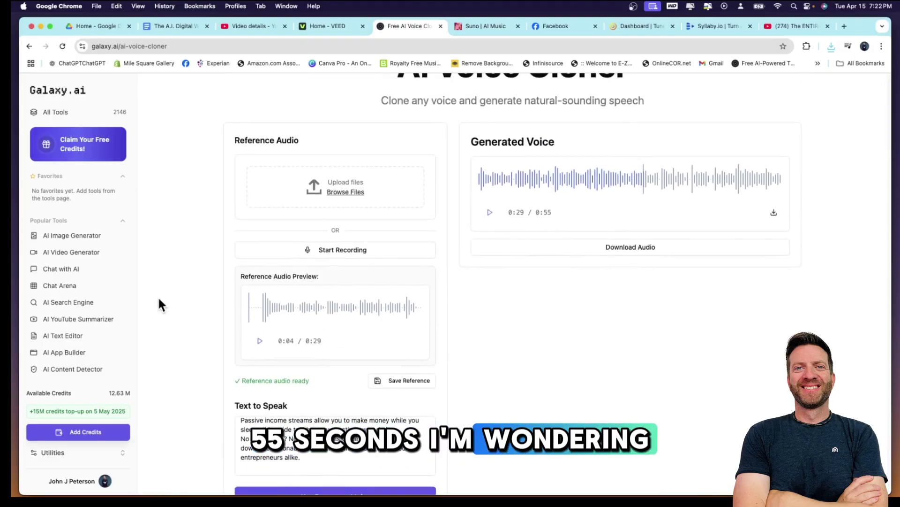
- Replace the text to speak with Chapter 1, "Introduction - The Sooner The Better", from the ebook document and generate the voice
left_click(166, 26)
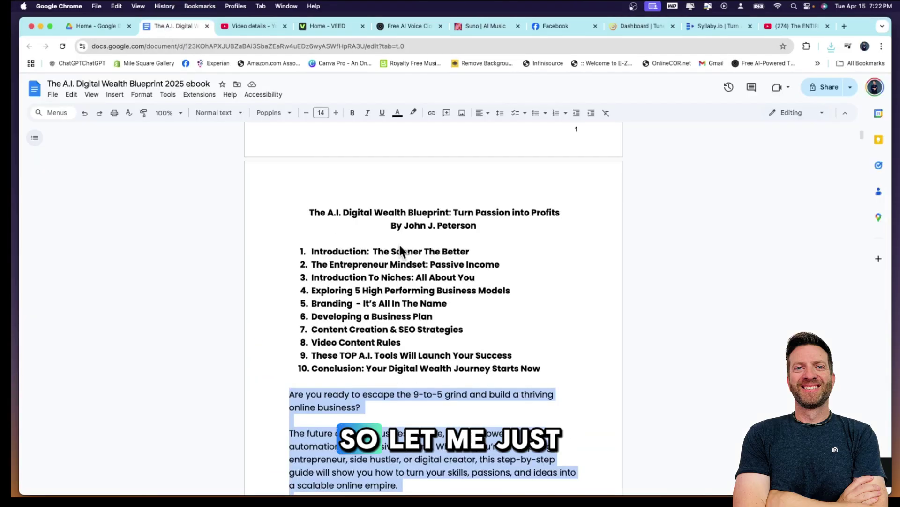
scroll(403, 243, "down", 15)
scroll(406, 241, "down", 10)
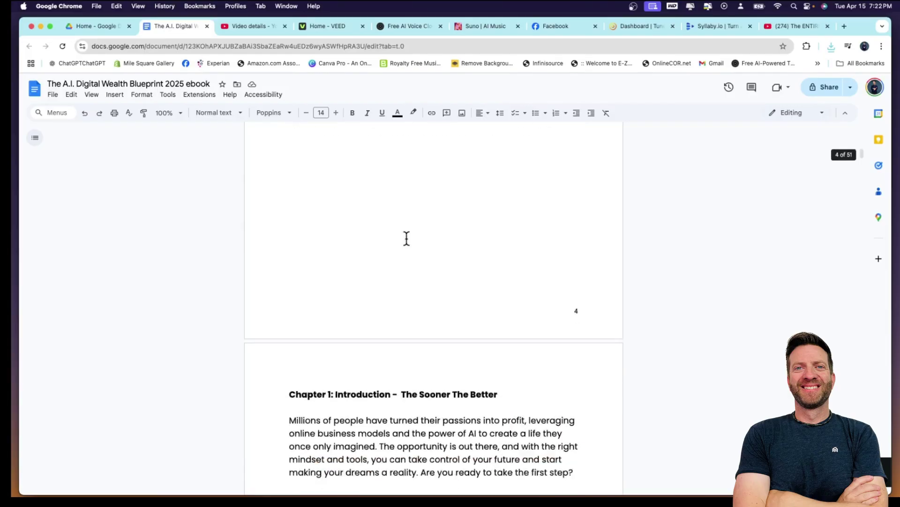
key("super+a")
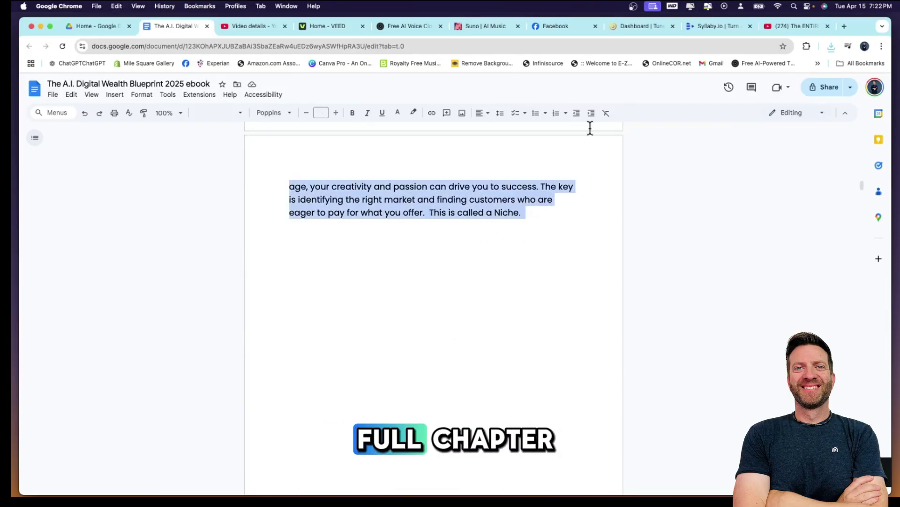
left_click(406, 26)
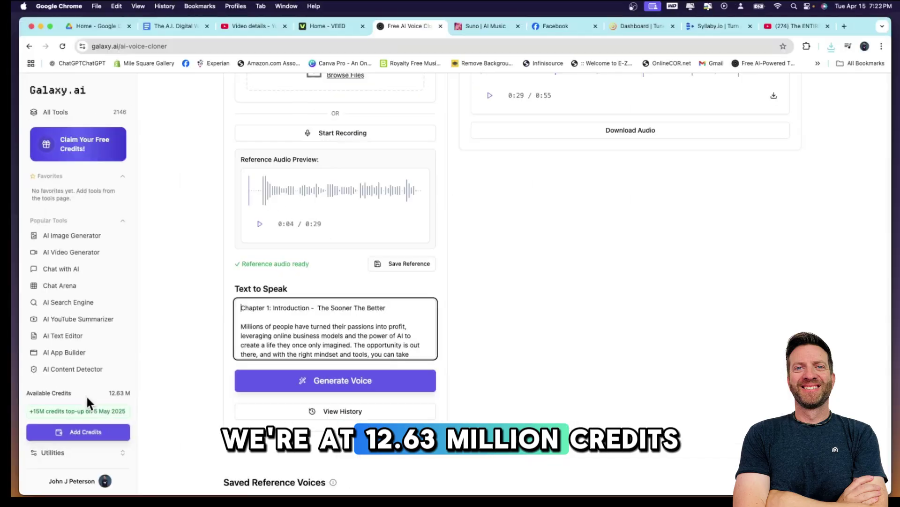
scroll(343, 388, "up", 1)
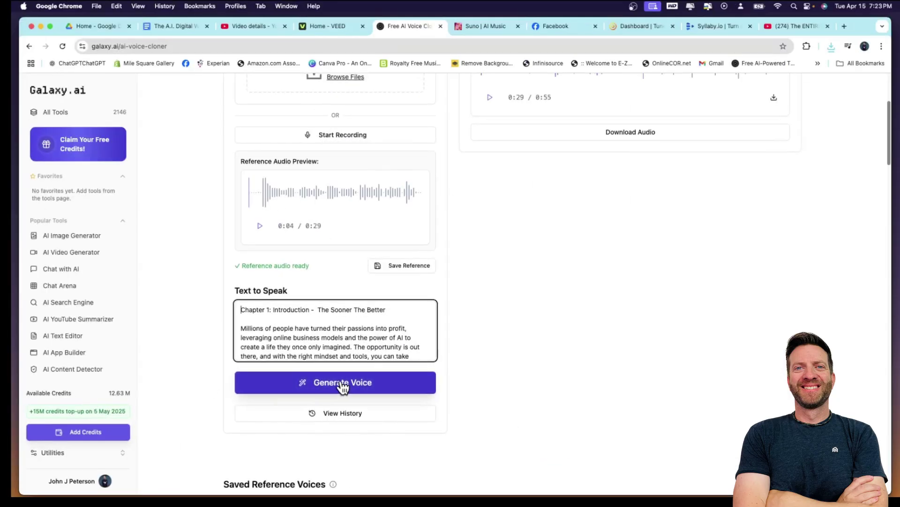
left_click(362, 383)
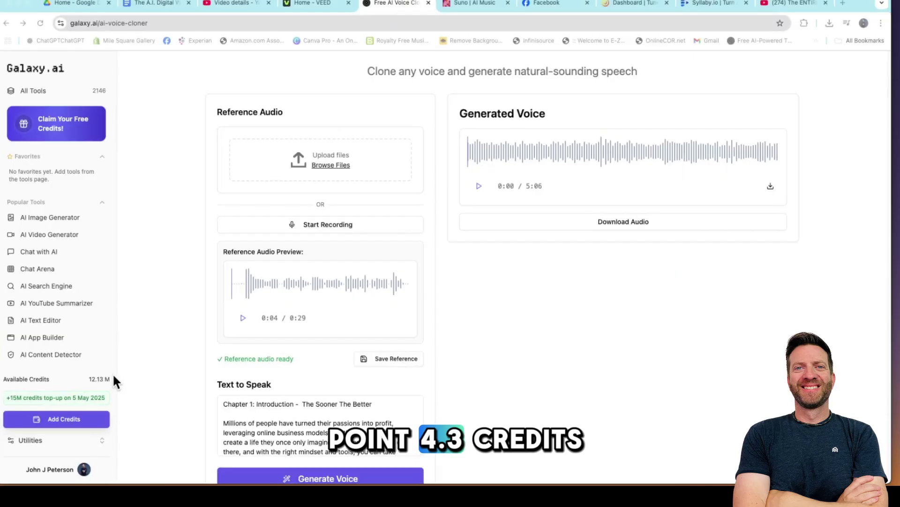
- Listen to parts of the generated Chapter 1 narration, pause it, and look back over the voice cloner's settings
left_click(479, 185)
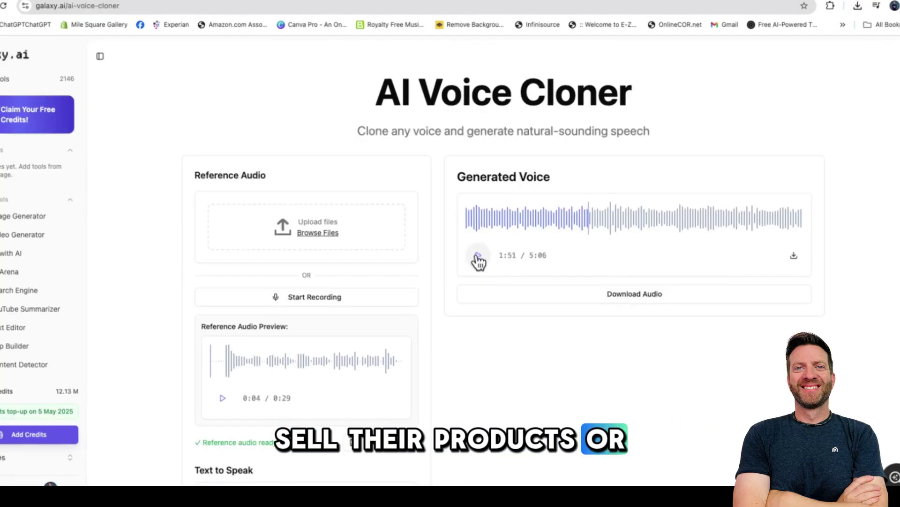
scroll(494, 232, "down", 5)
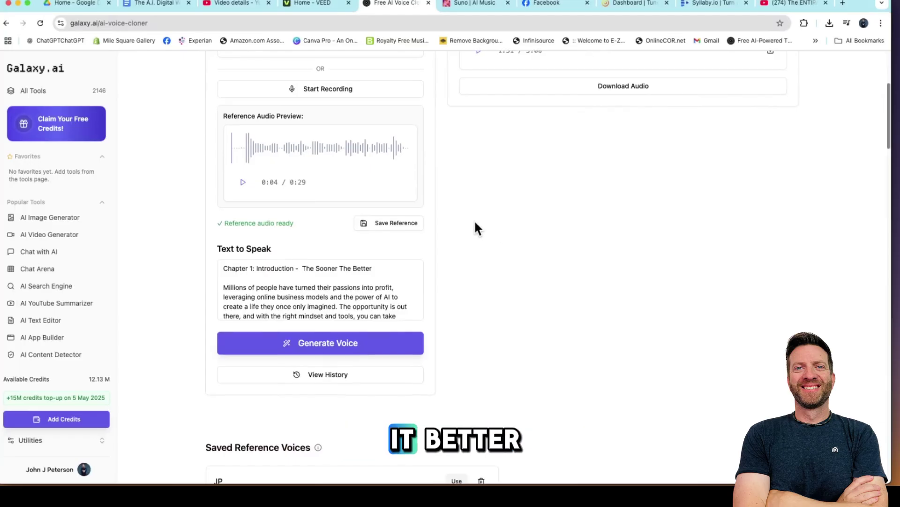
scroll(474, 227, "up", 5)
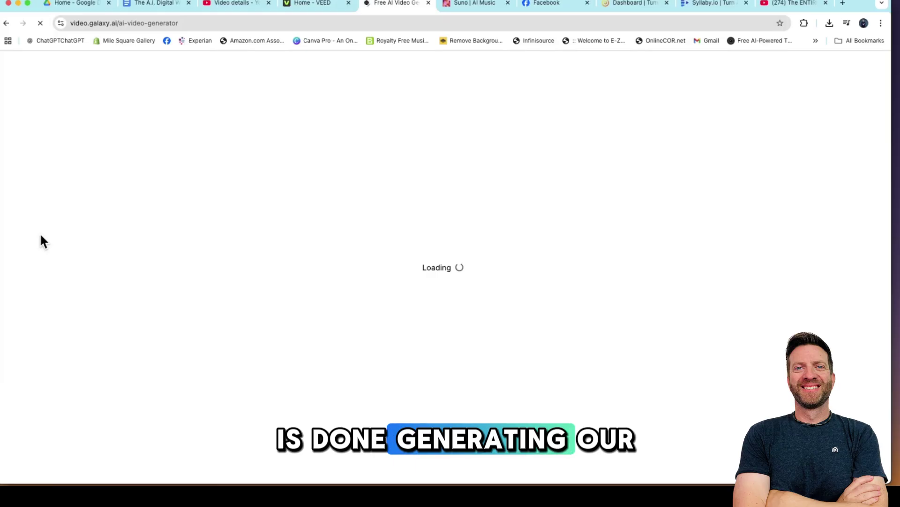
- In the AI Video Generator, look at the model options and watch the newest jogging video, made with Kling, in full screen
scroll(469, 282, "down", 2)
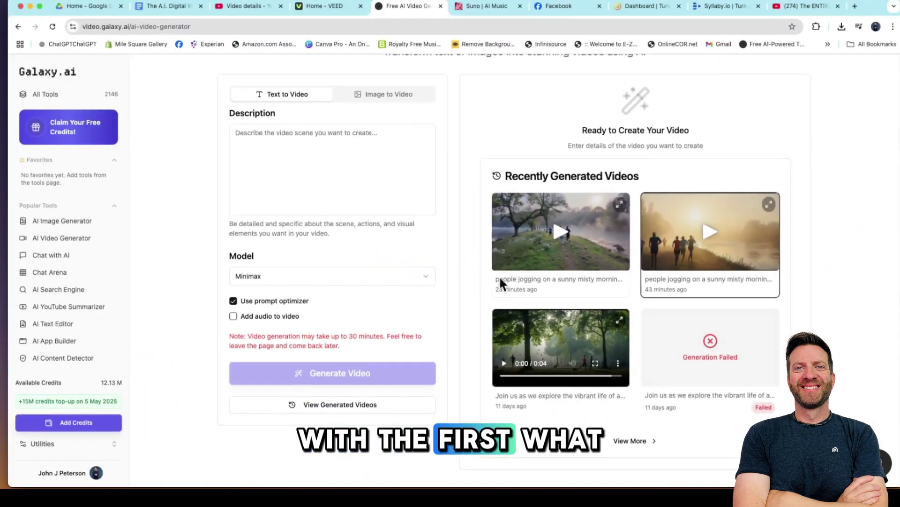
left_click(410, 280)
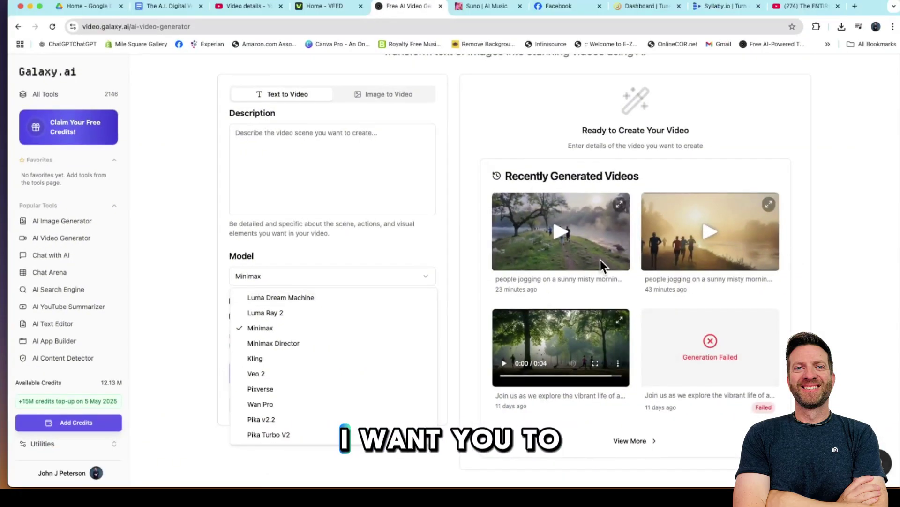
left_click(620, 204)
left_click(620, 204)
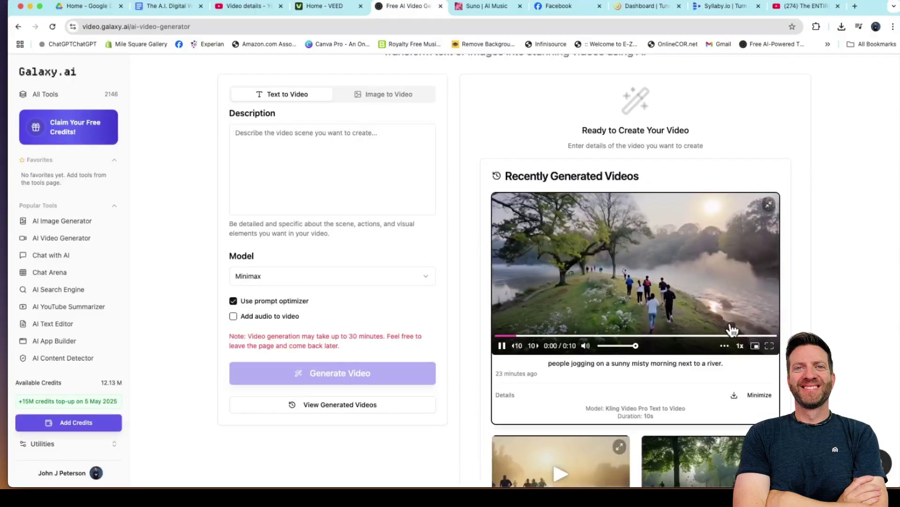
left_click(769, 345)
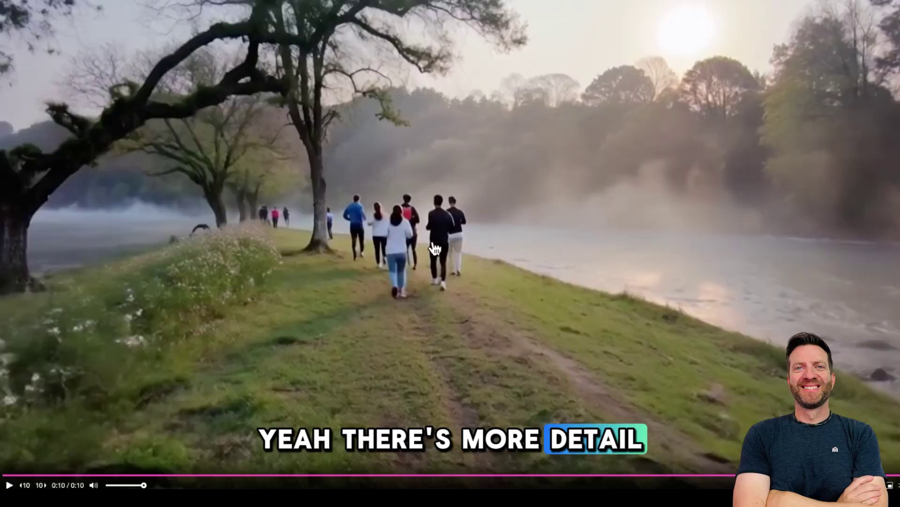
key("Escape")
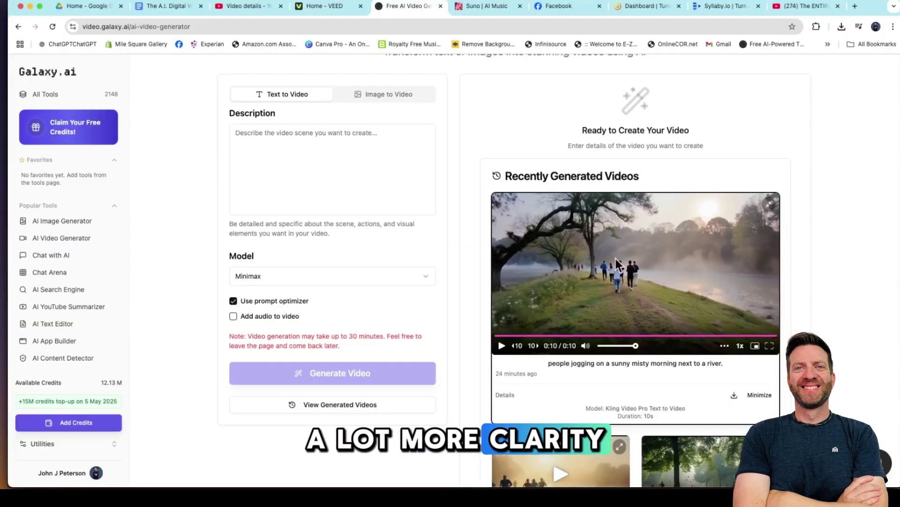
- Watch the Luma Dream Machine jogging video in full screen for comparison and return to the recently generated videos
scroll(563, 329, "down", 1)
left_click(619, 407)
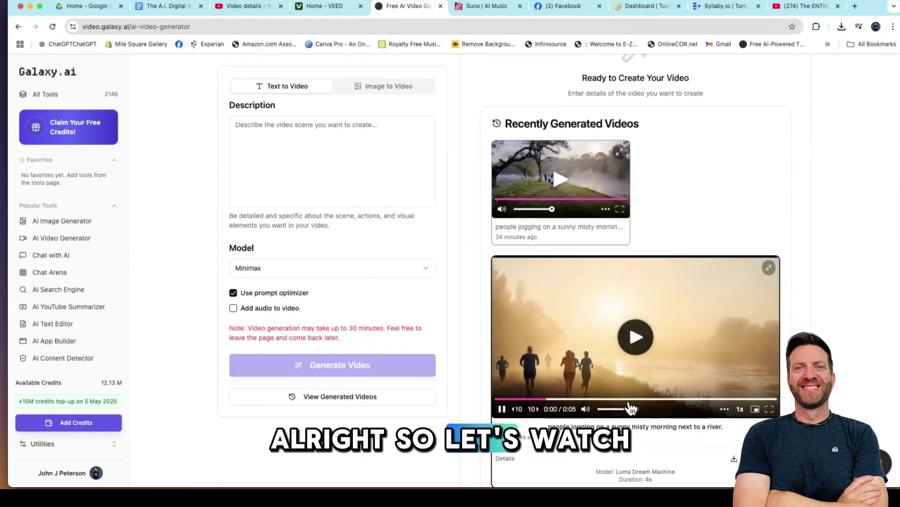
left_click(769, 272)
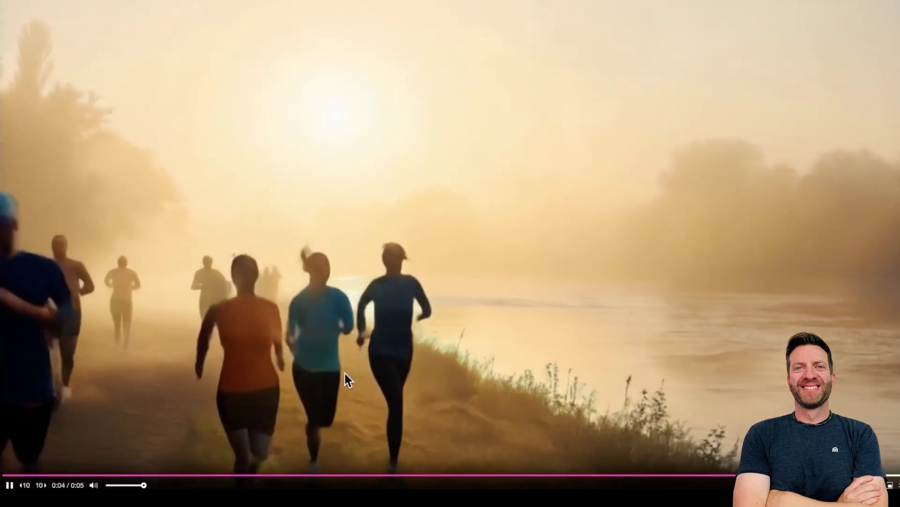
key("Escape")
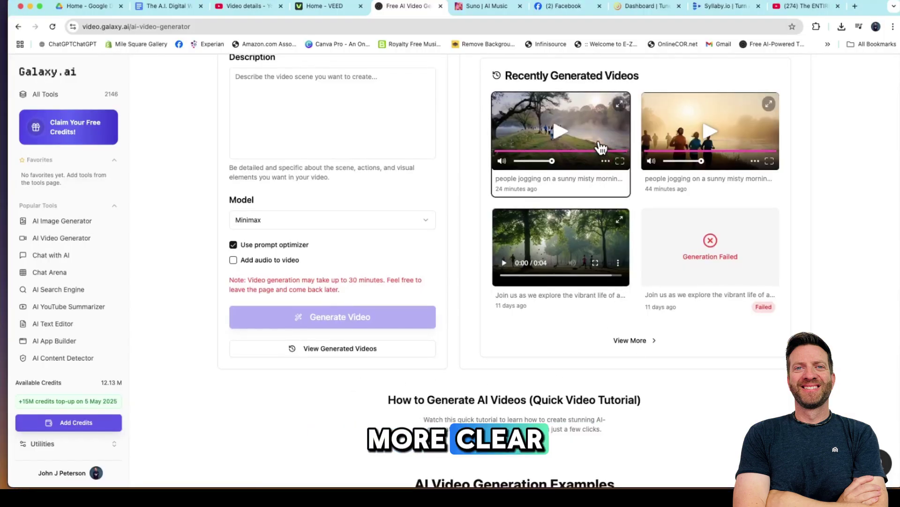
scroll(602, 147, "up", 1)
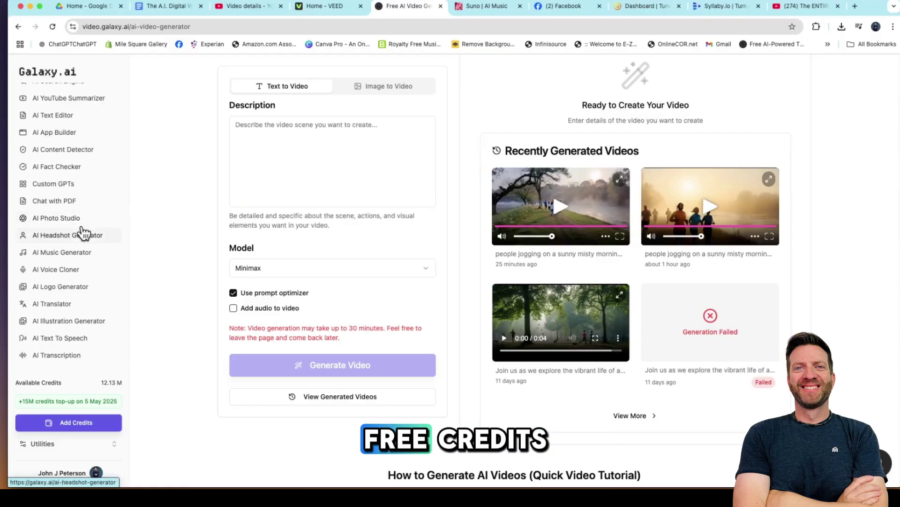
- Open the AI Logo Generator and fill its logo description with a ready-made example
scroll(78, 229, "down", 5)
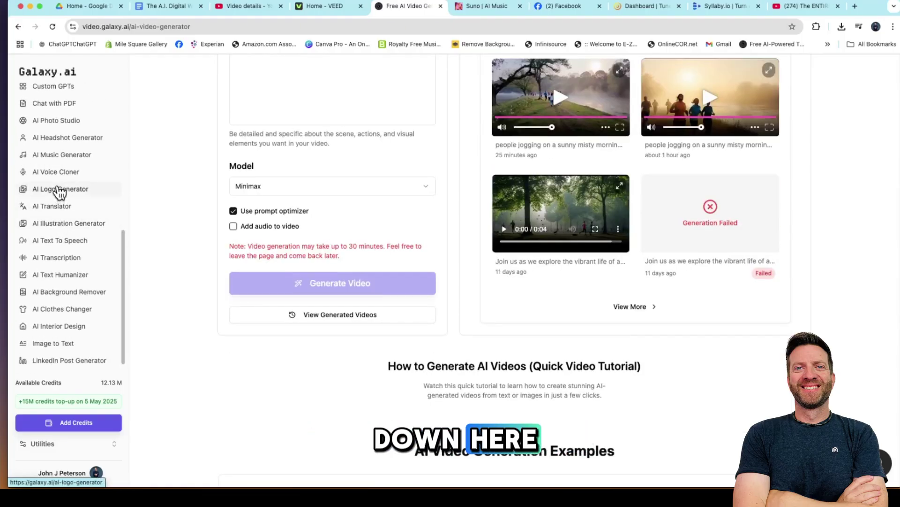
left_click(69, 192)
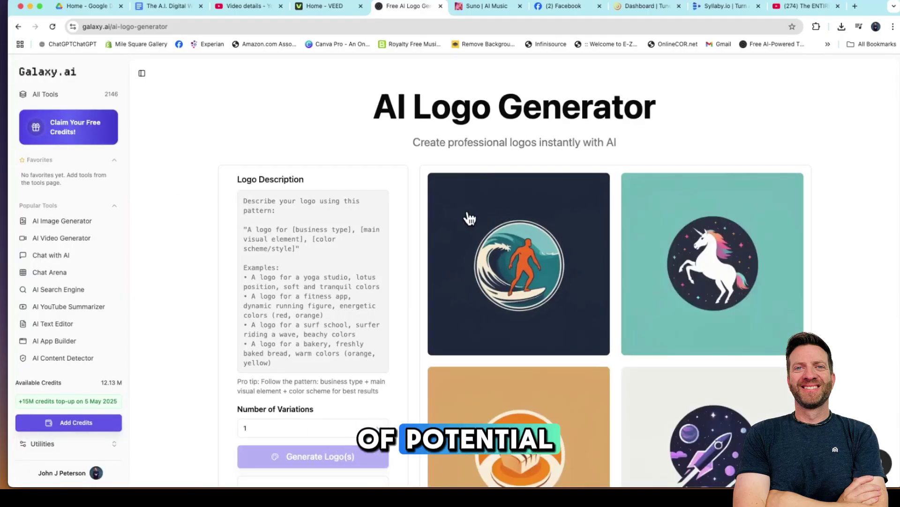
scroll(469, 219, "down", 7)
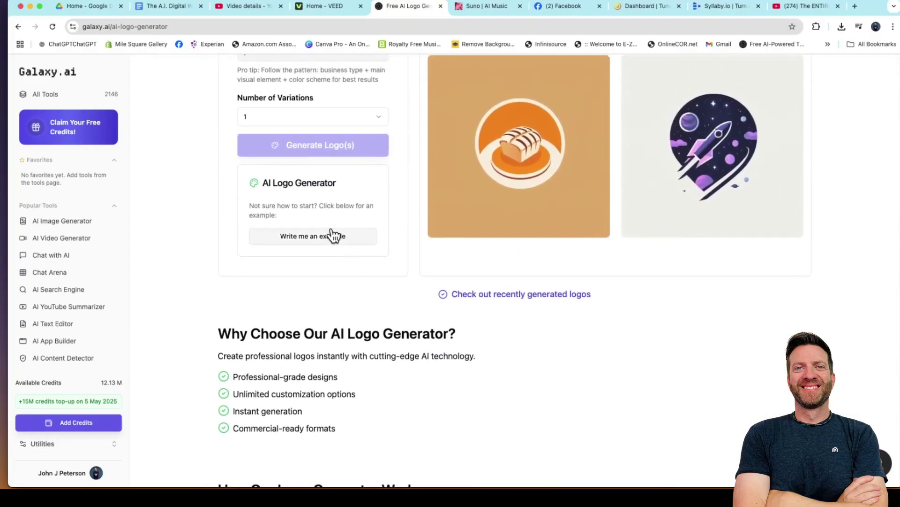
left_click(331, 234)
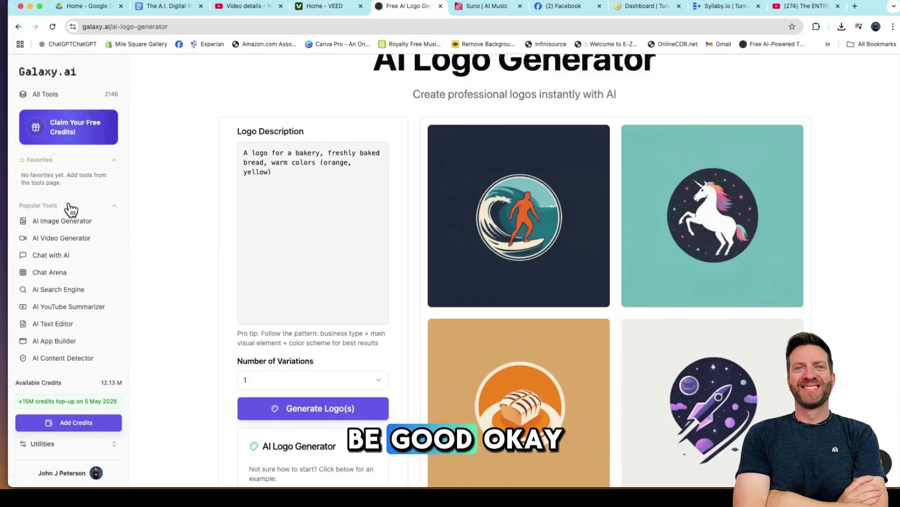
- Open the AI Translator to view its language, tone and advanced model settings
scroll(29, 246, "down", 5)
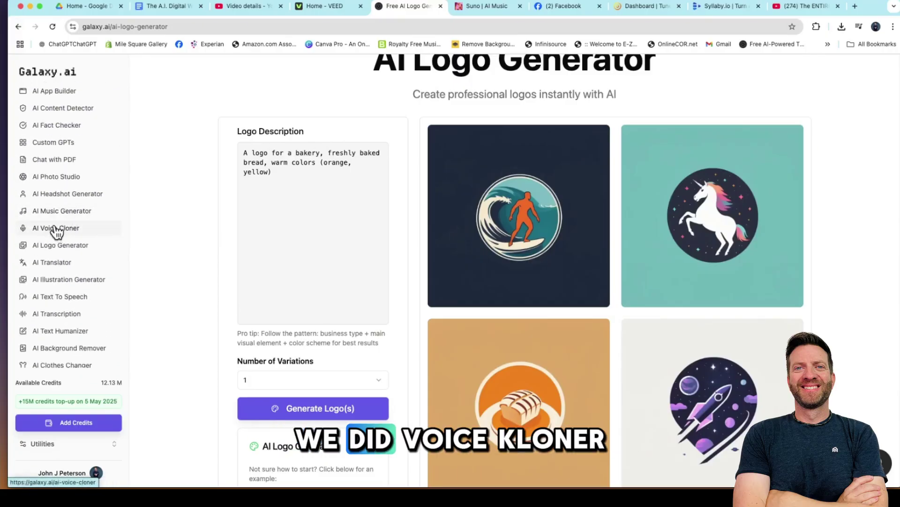
scroll(57, 239, "down", 1)
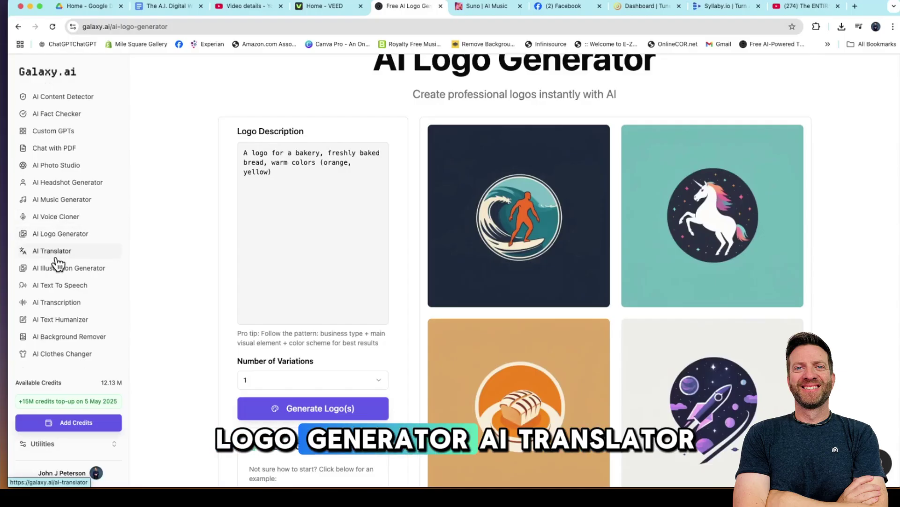
left_click(55, 256)
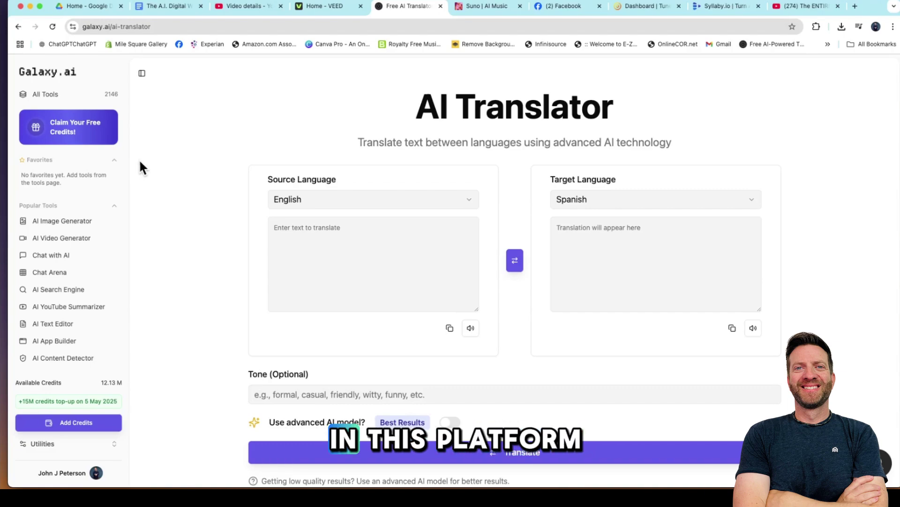
- Look through the list of popular tools, from AI Image Generator to LinkedIn Post Generator
scroll(57, 254, "down", 2)
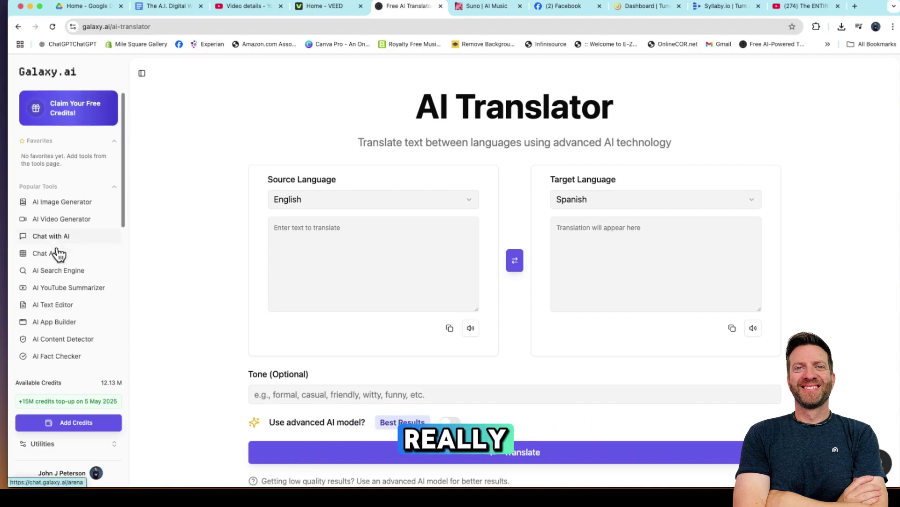
scroll(57, 254, "down", 5)
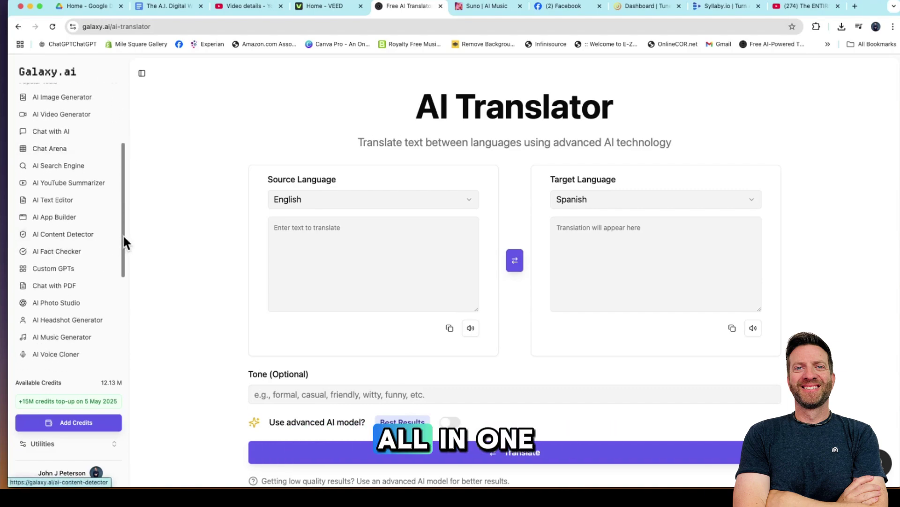
left_click_drag(122, 224, 122, 226)
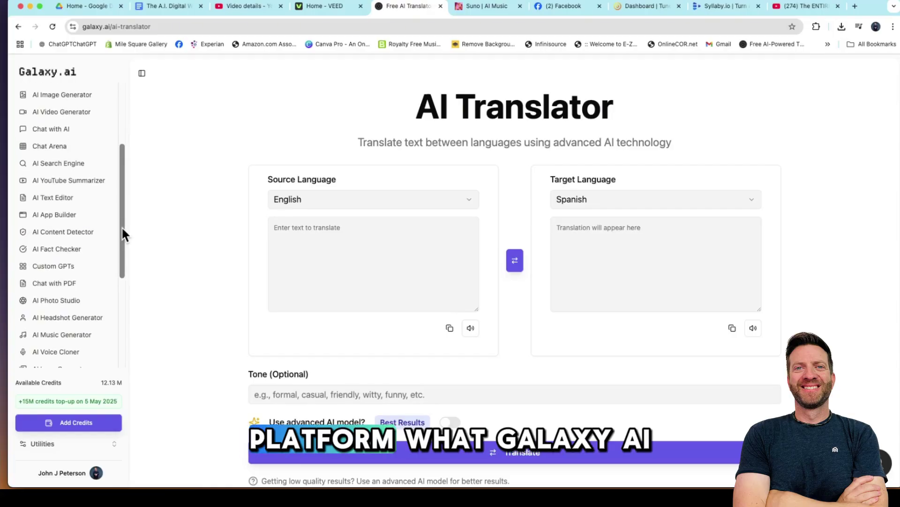
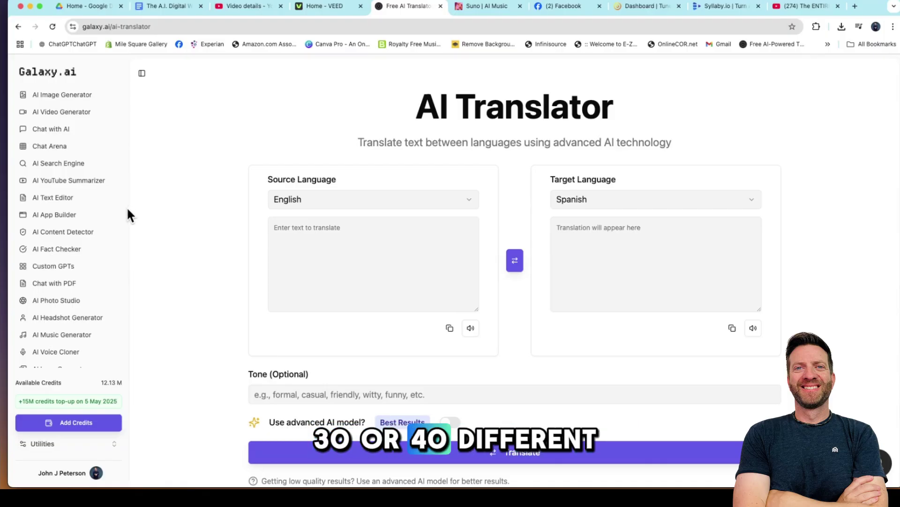
scroll(230, 235, "down", 2)
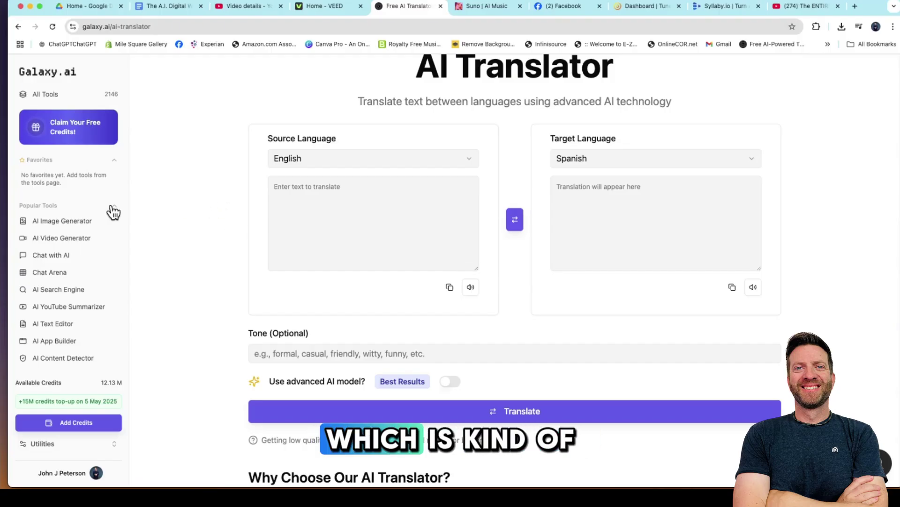
scroll(70, 211, "down", 2)
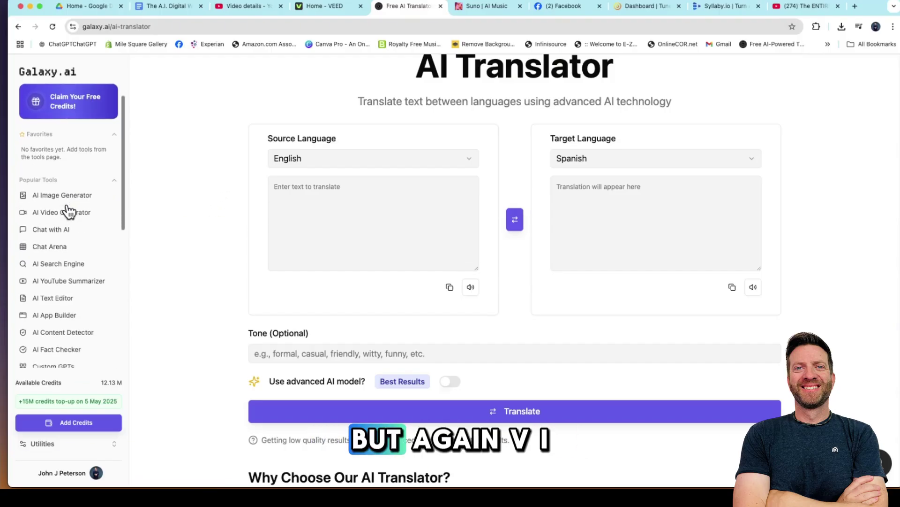
scroll(70, 211, "up", 2)
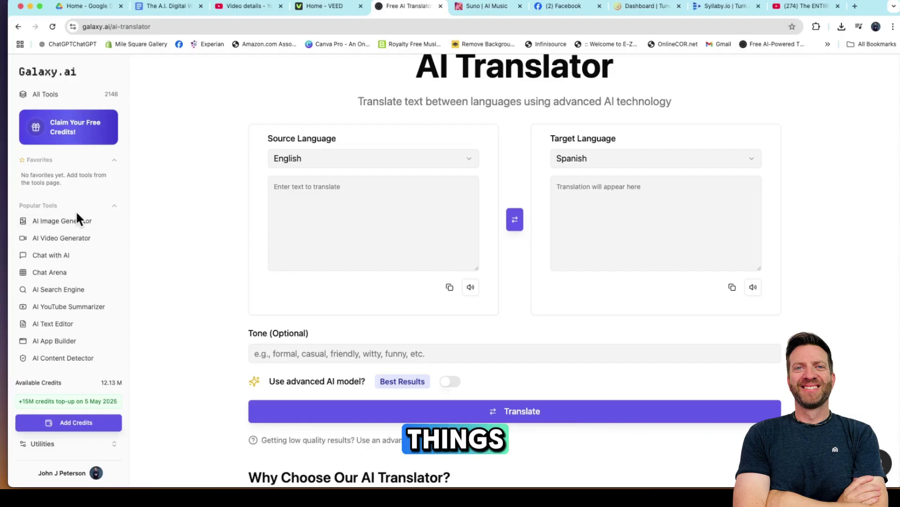
scroll(66, 218, "down", 2)
scroll(65, 221, "down", 5)
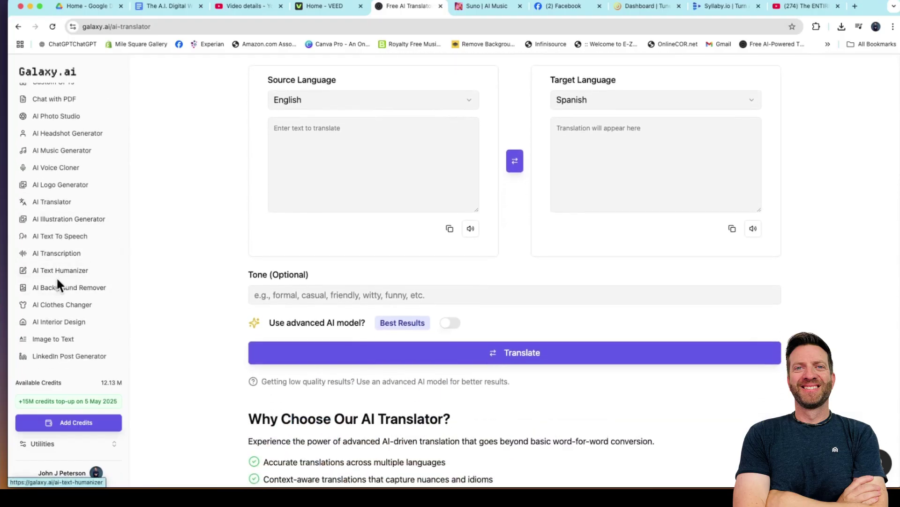
scroll(47, 291, "up", 1)
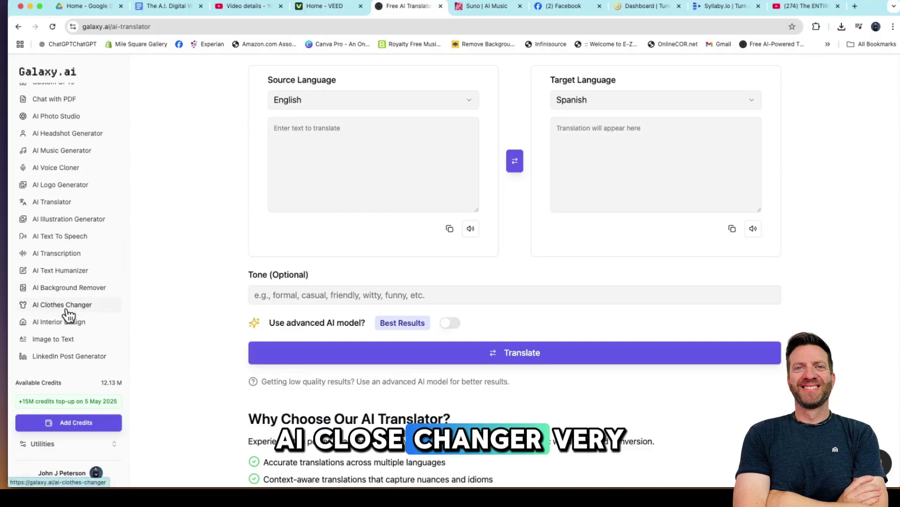
- Open the AI Clothes Changer and examine the example try-ons, comparing the original and changed outfits with the image slider
scroll(70, 313, "down", 1)
left_click(70, 309)
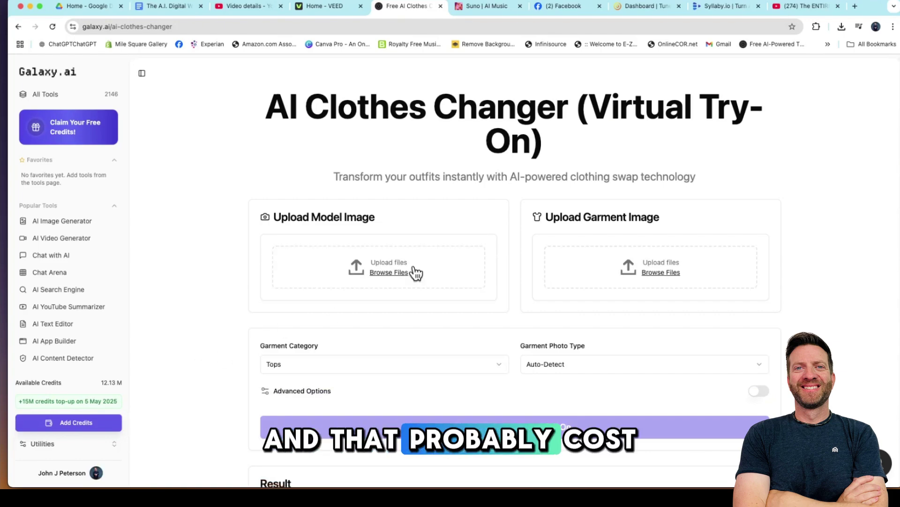
scroll(402, 268, "down", 10)
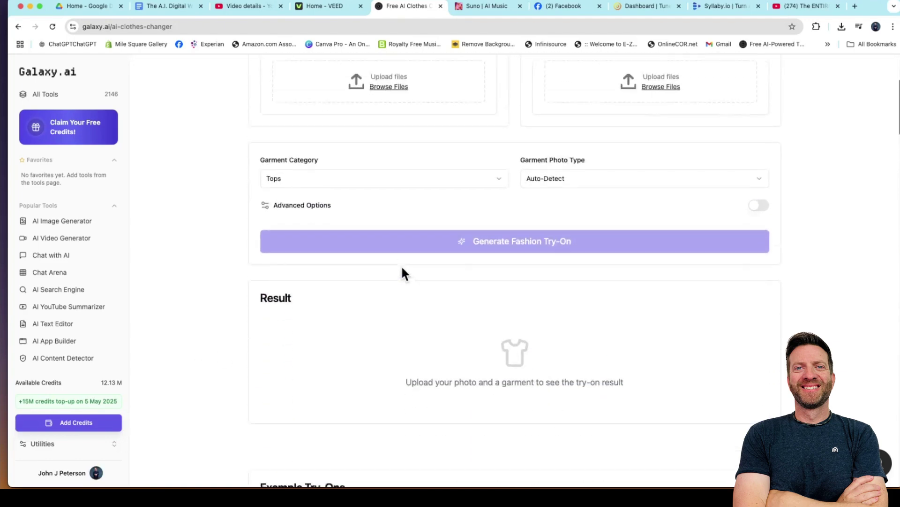
scroll(402, 274, "down", 4)
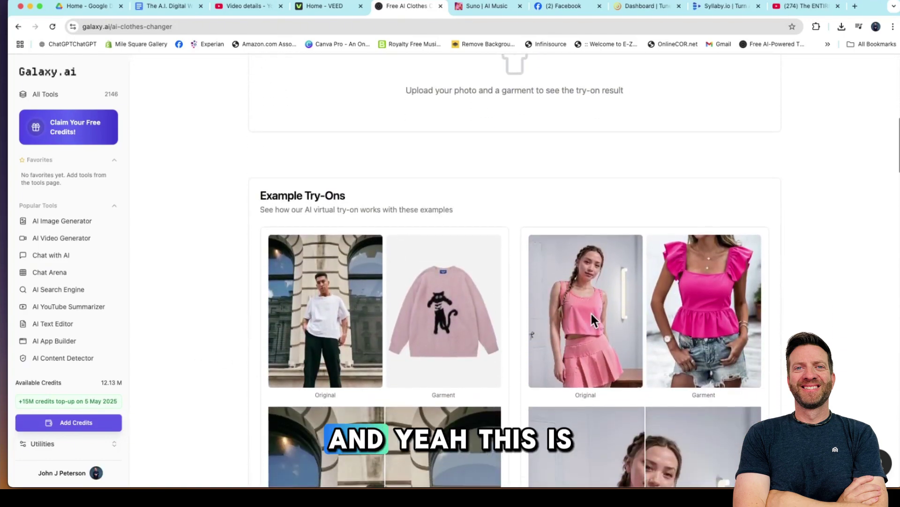
scroll(617, 305, "down", 3)
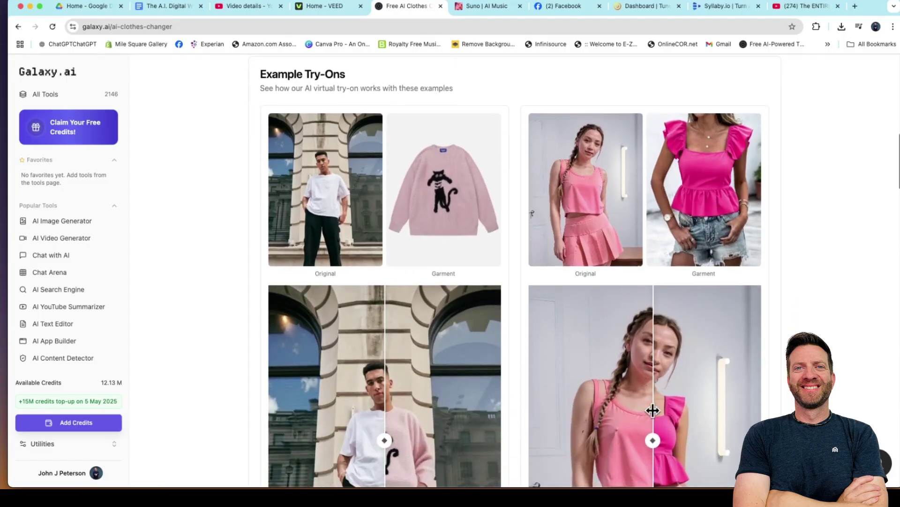
scroll(536, 322, "down", 3)
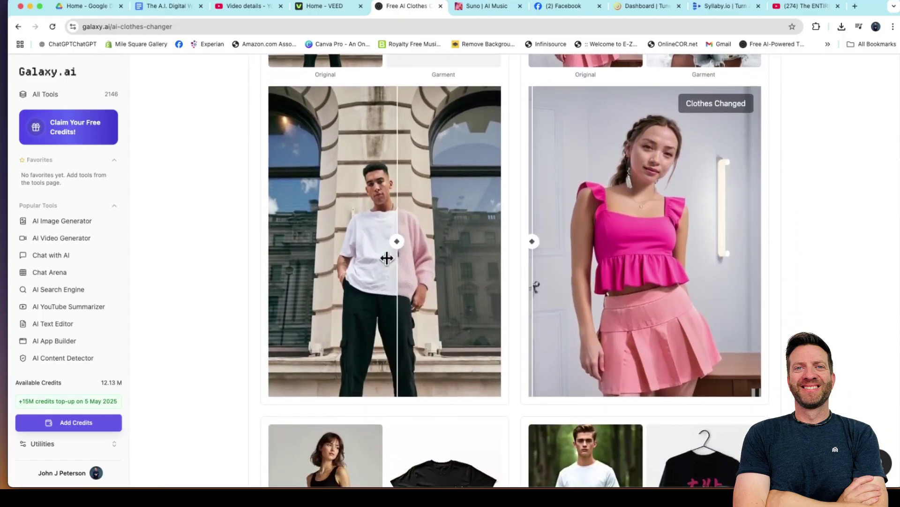
scroll(641, 263, "down", 9)
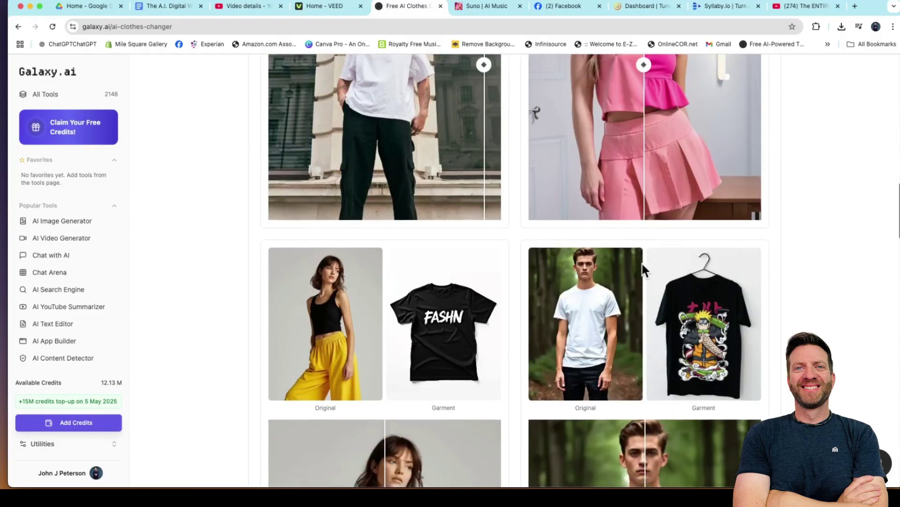
scroll(639, 266, "up", 10)
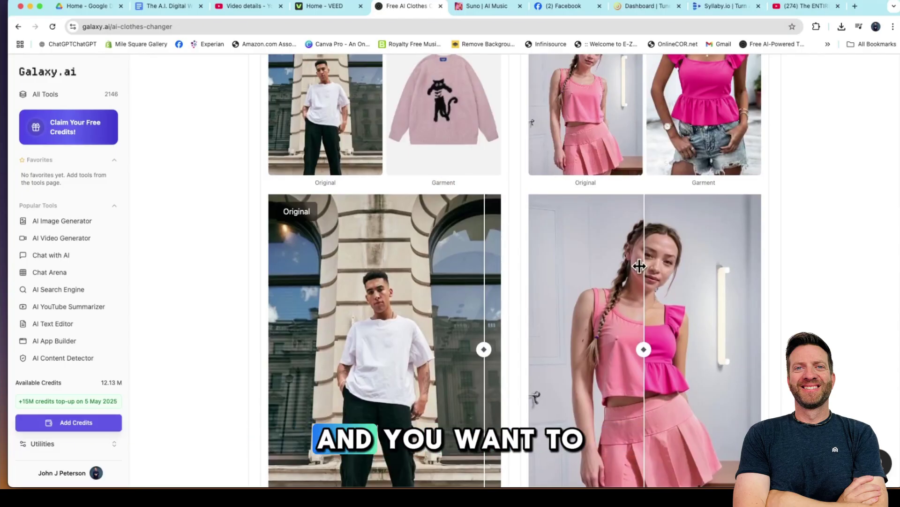
left_click_drag(639, 263, 635, 262)
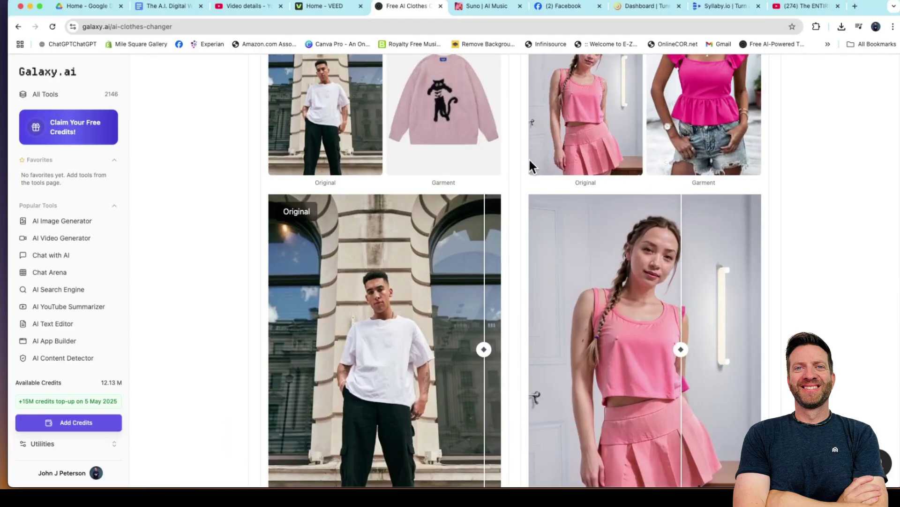
scroll(529, 162, "up", 4)
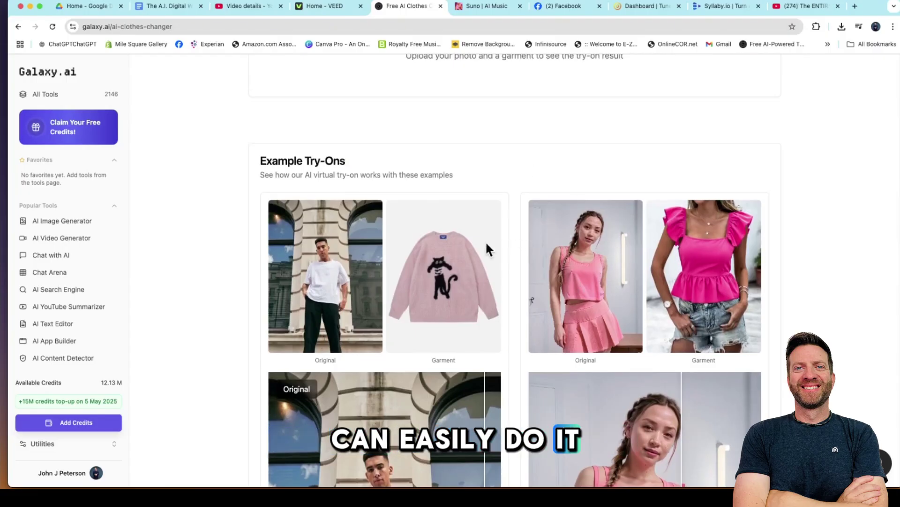
scroll(502, 250, "down", 1)
- Return to the Clothes Changer's upload form and look at the garment photo type options without changing the selection
scroll(503, 249, "up", 7)
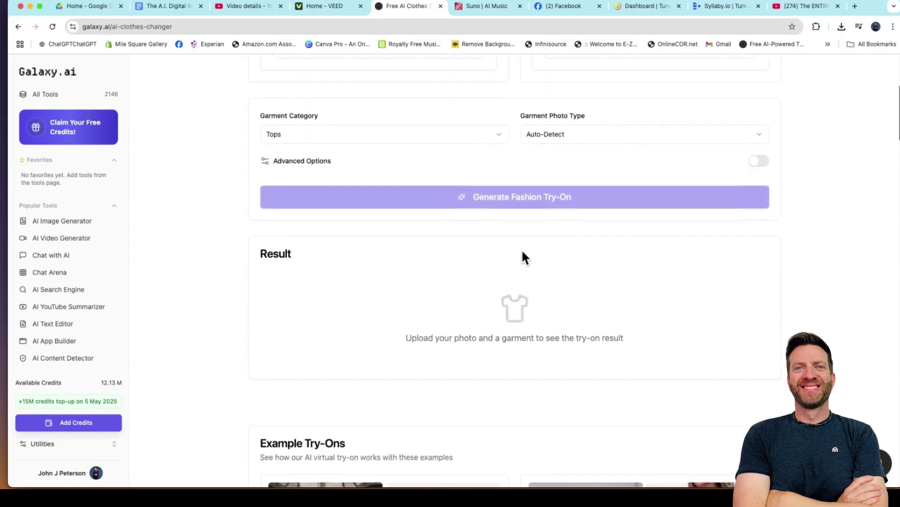
scroll(522, 248, "up", 5)
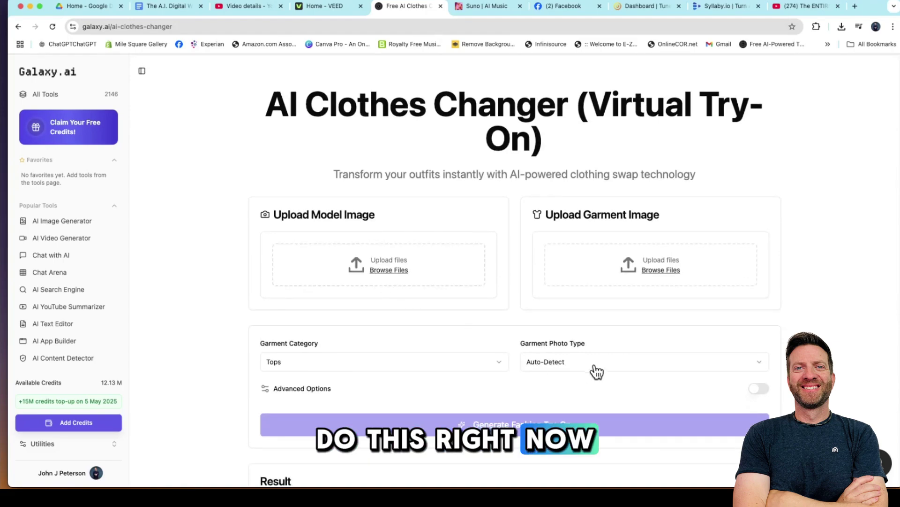
left_click(610, 361)
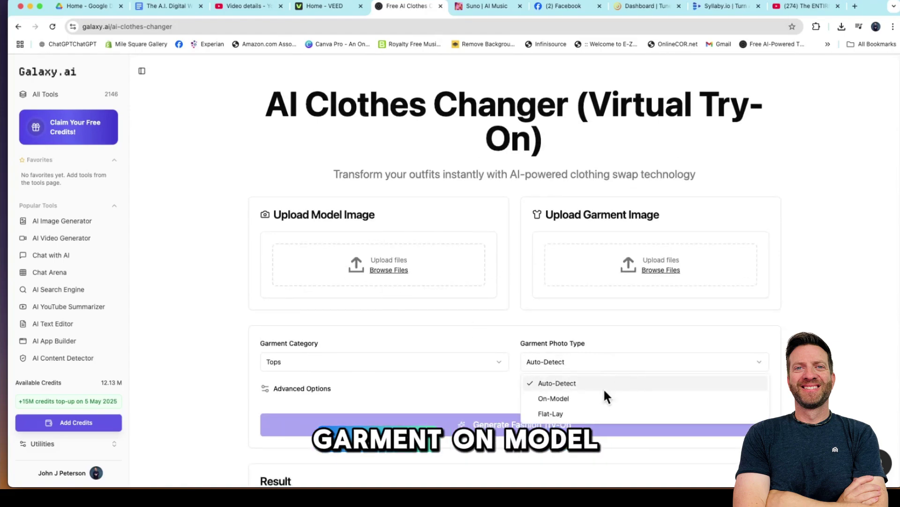
left_click(404, 280)
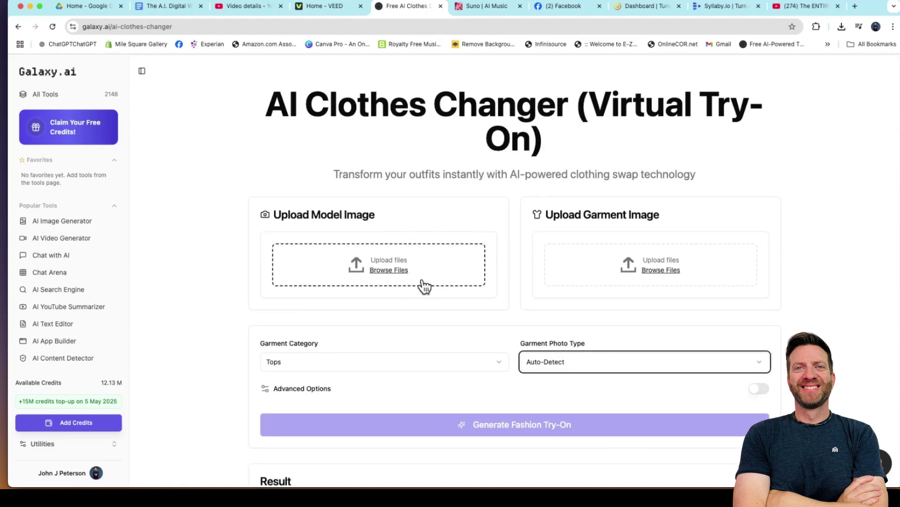
left_click(858, 167)
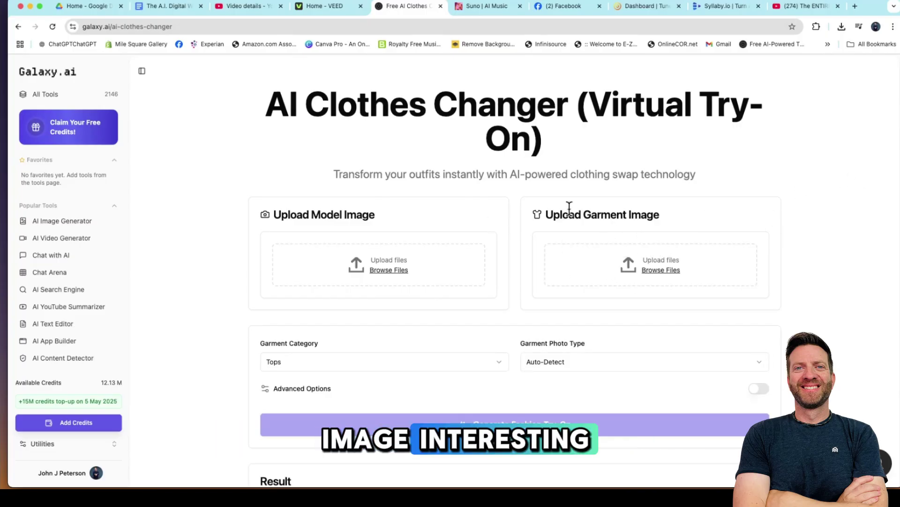
- Open AI Interior Design, look over its room image upload and design styles, and go to the All Tools page
scroll(61, 277, "down", 3)
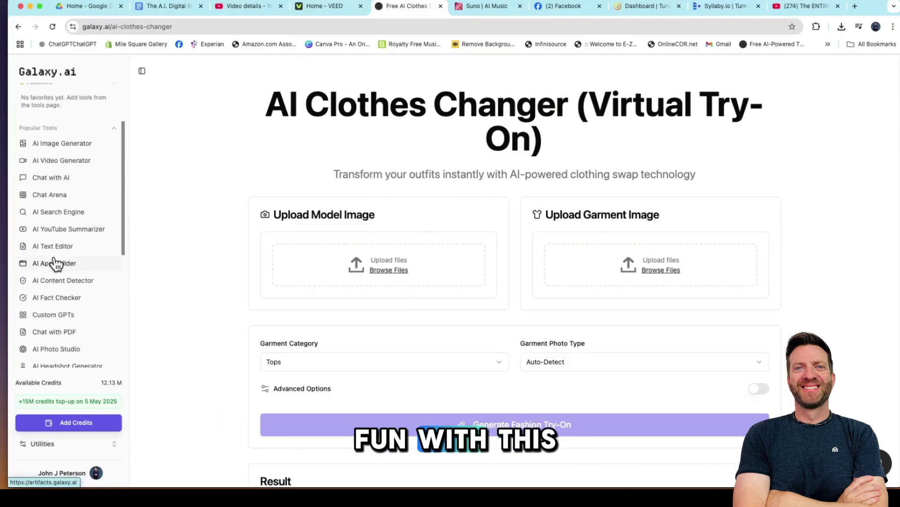
scroll(57, 282, "down", 10)
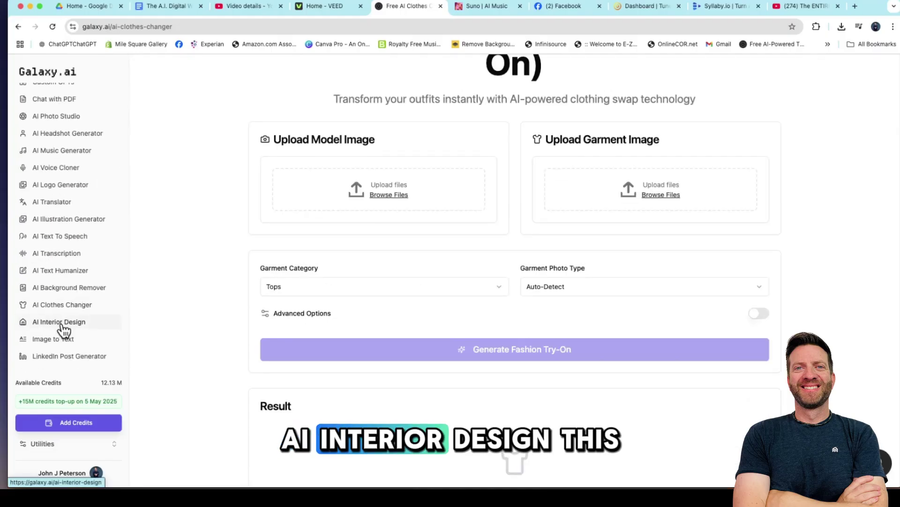
left_click(73, 324)
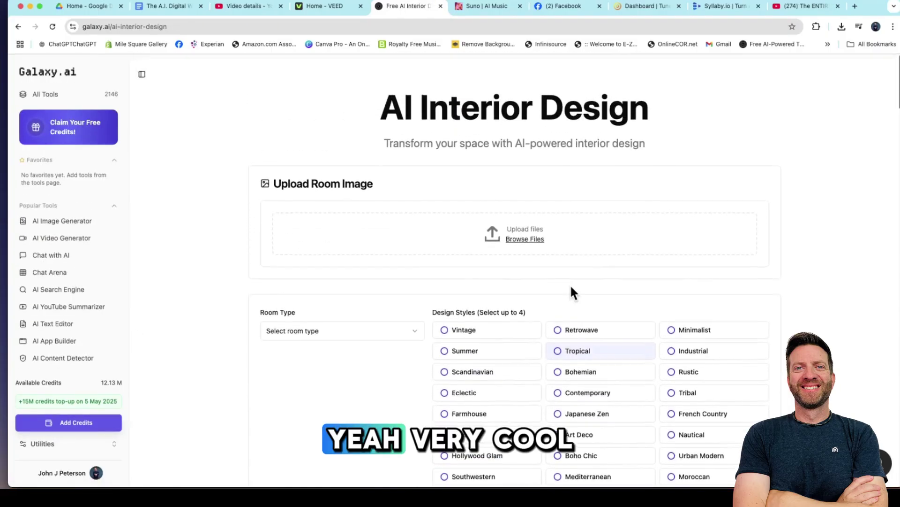
scroll(573, 294, "down", 3)
scroll(21, 262, "down", 10)
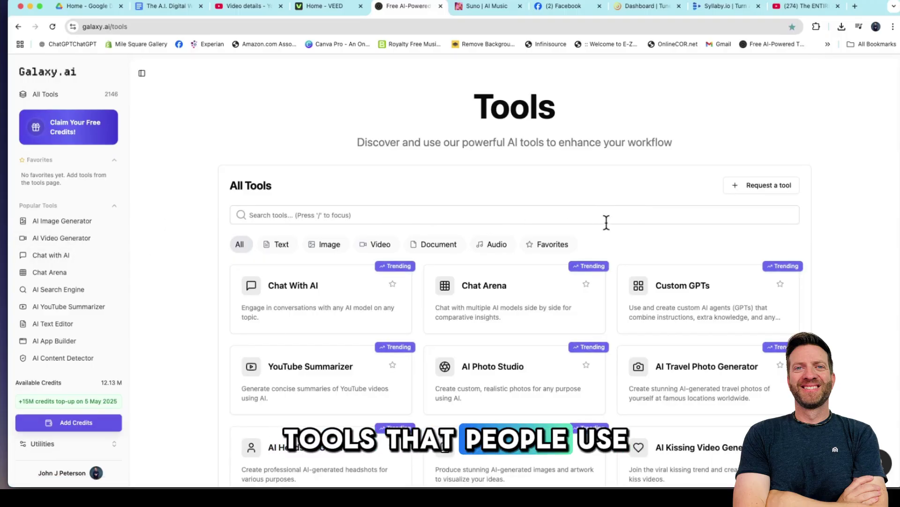
scroll(586, 230, "down", 1)
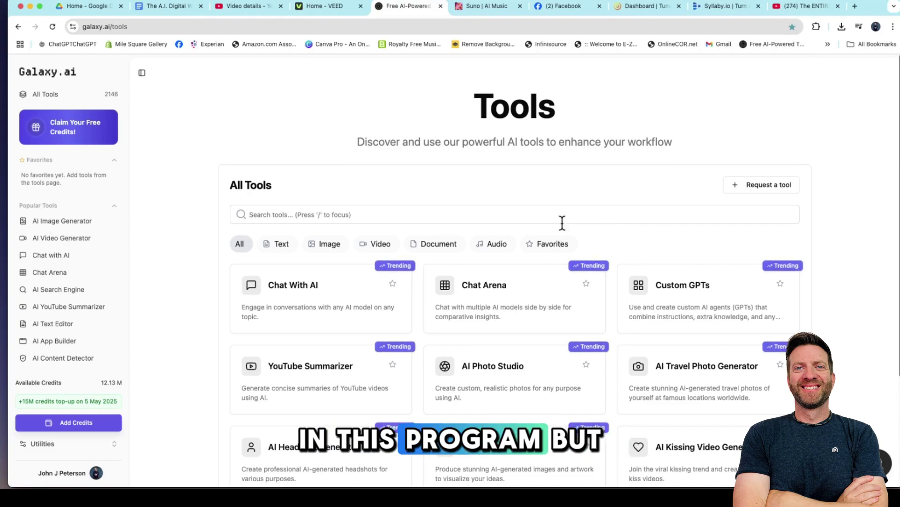
- Look through the All Tools catalogue from the trending tools through the image and video tools, including AI Face Swap, AI Image Upscaler and AI Photo Restorer
scroll(561, 256, "down", 5)
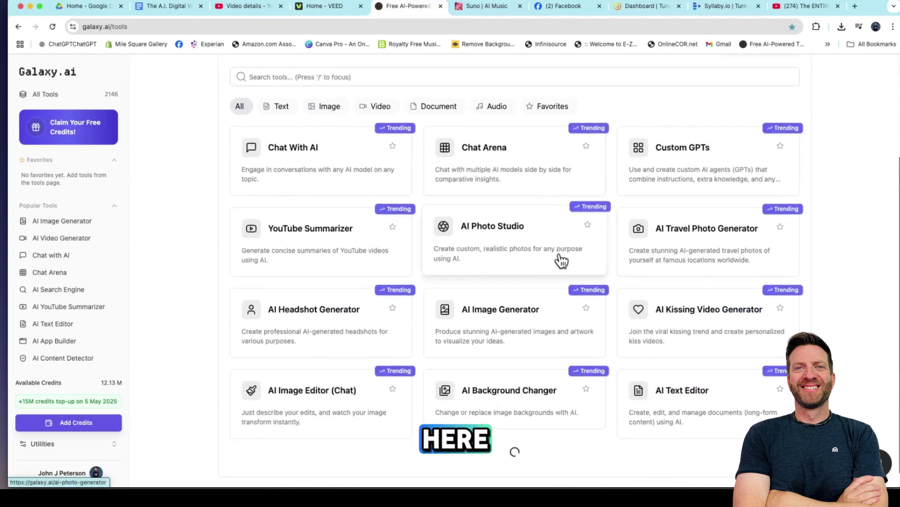
scroll(561, 260, "down", 5)
scroll(559, 225, "down", 5)
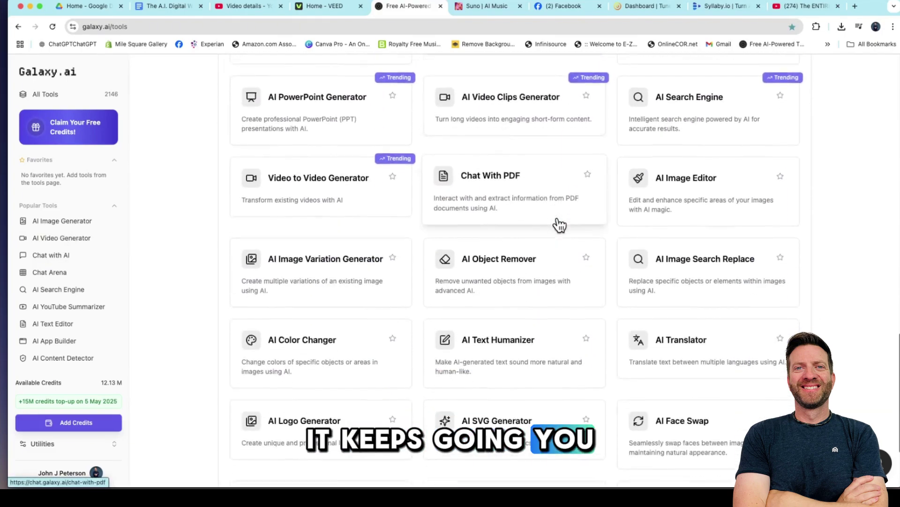
scroll(561, 224, "down", 2)
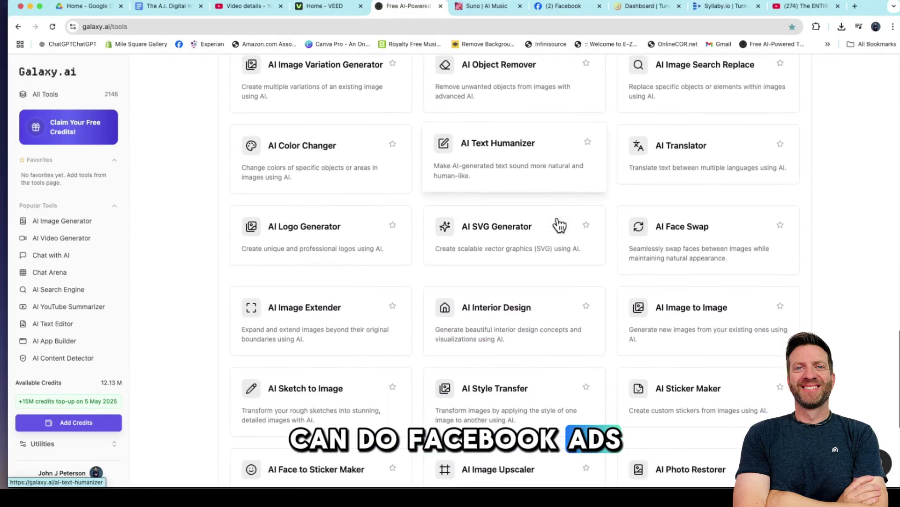
scroll(565, 228, "down", 1)
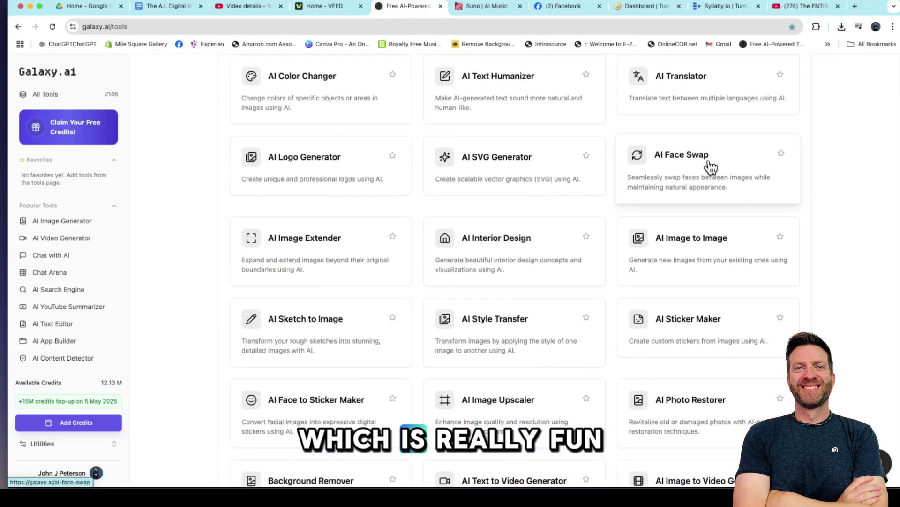
scroll(574, 171, "down", 5)
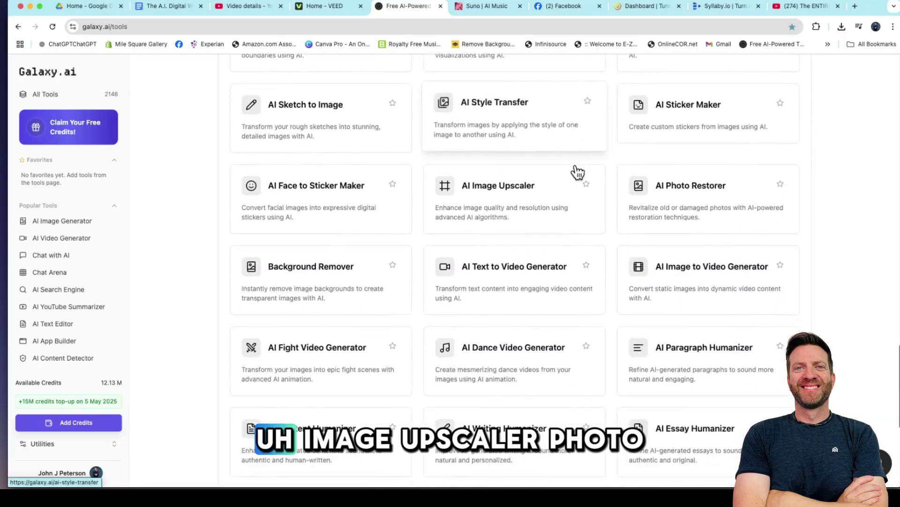
scroll(558, 183, "down", 1)
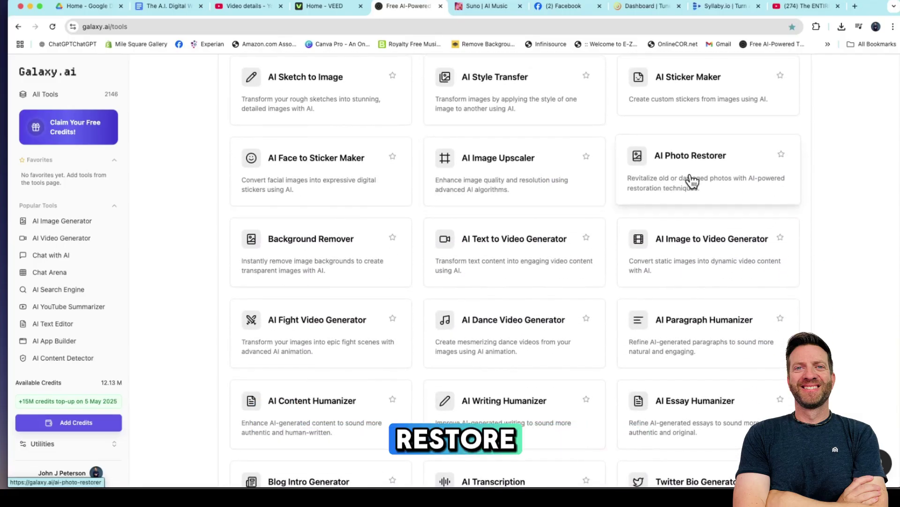
scroll(518, 193, "down", 3)
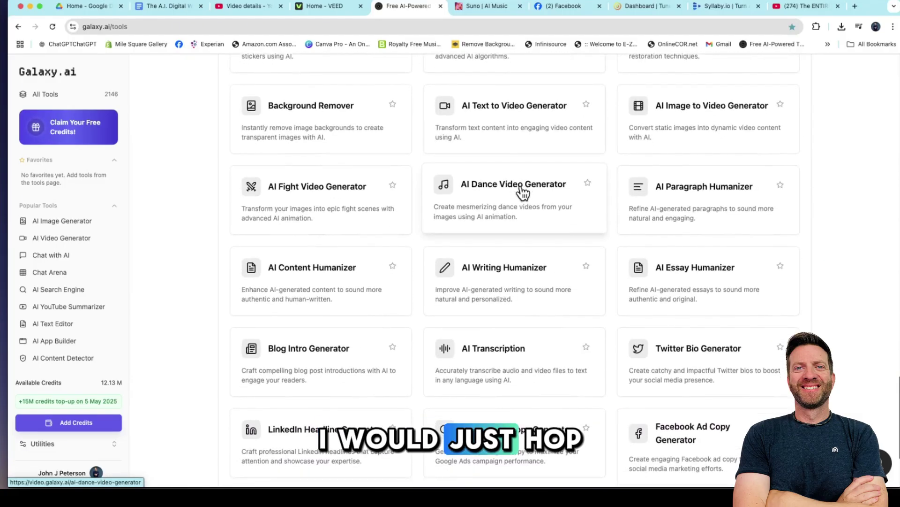
scroll(521, 193, "down", 2)
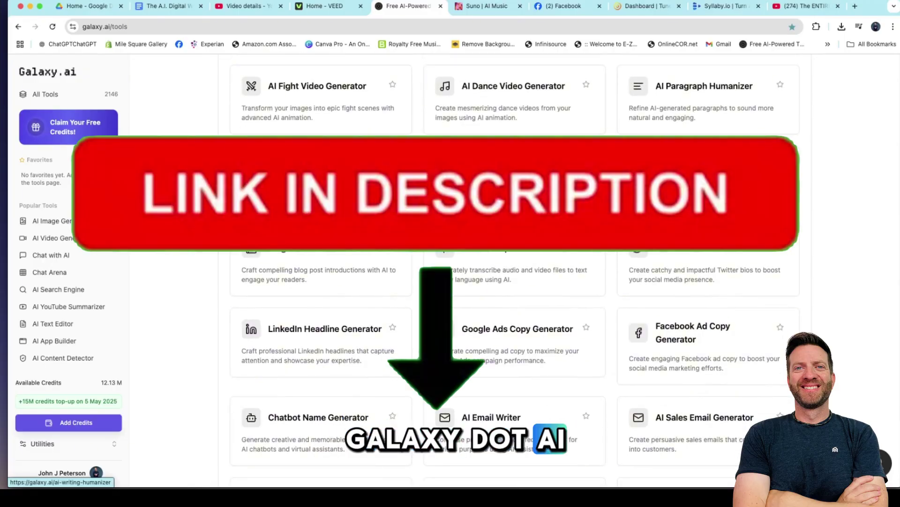
- Examine the catalogue's writing, email, speech, recommender and business planning tools, and return to the start of the All Tools list
scroll(521, 192, "up", 1)
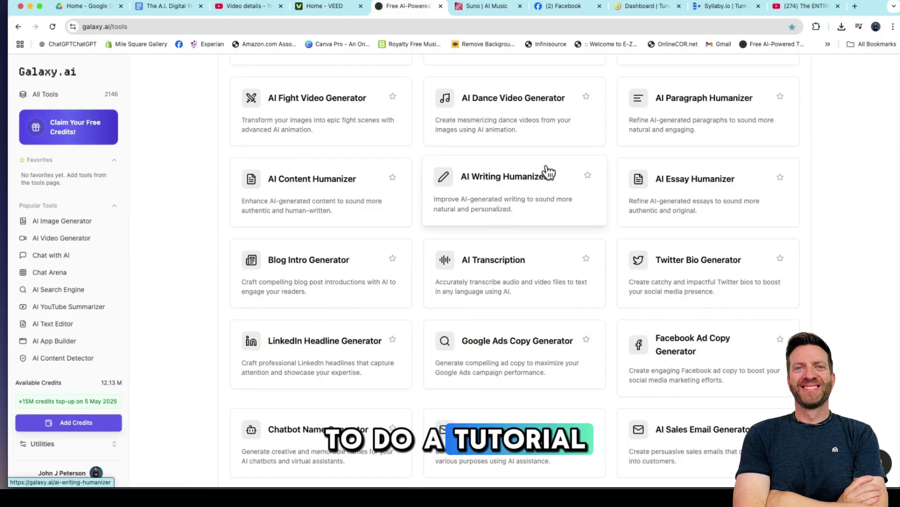
scroll(546, 171, "down", 5)
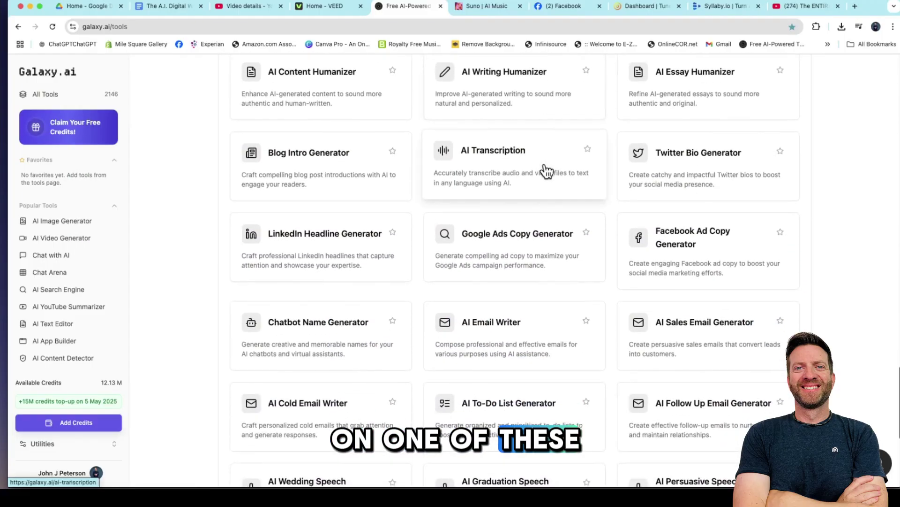
scroll(546, 171, "down", 5)
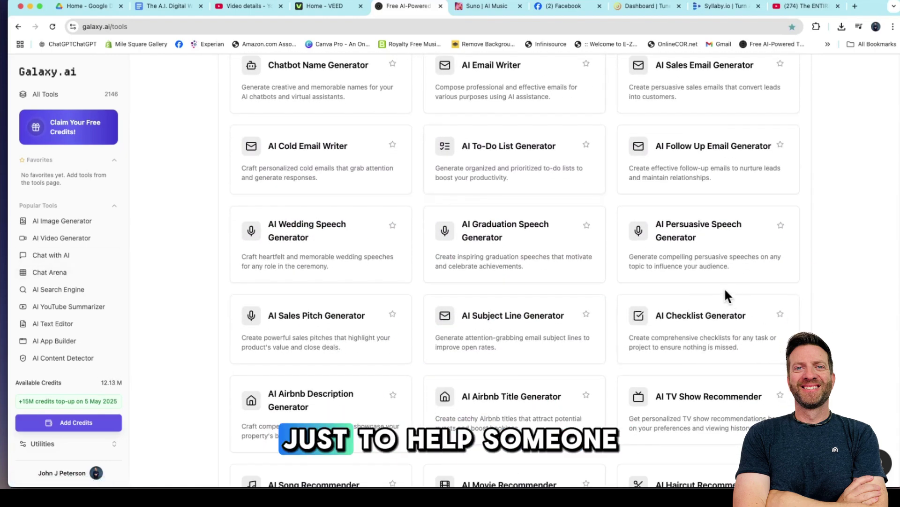
scroll(696, 282, "up", 1)
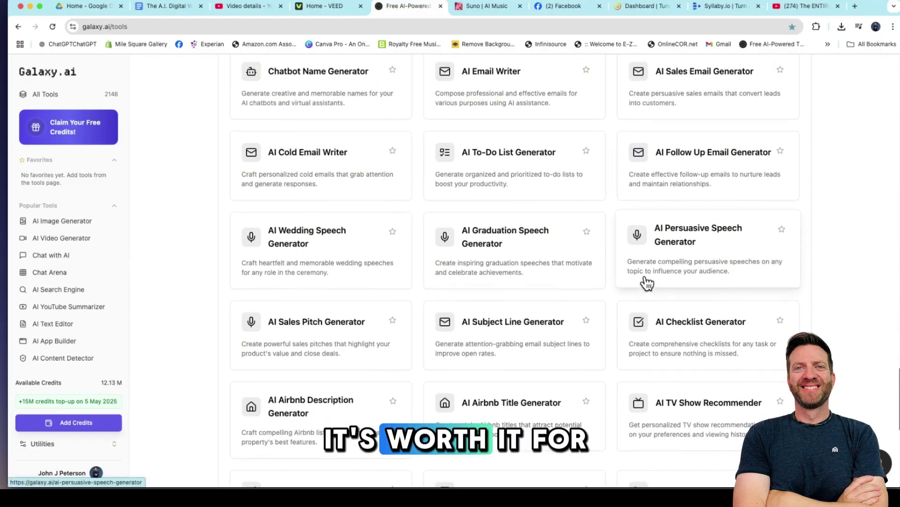
scroll(629, 277, "down", 5)
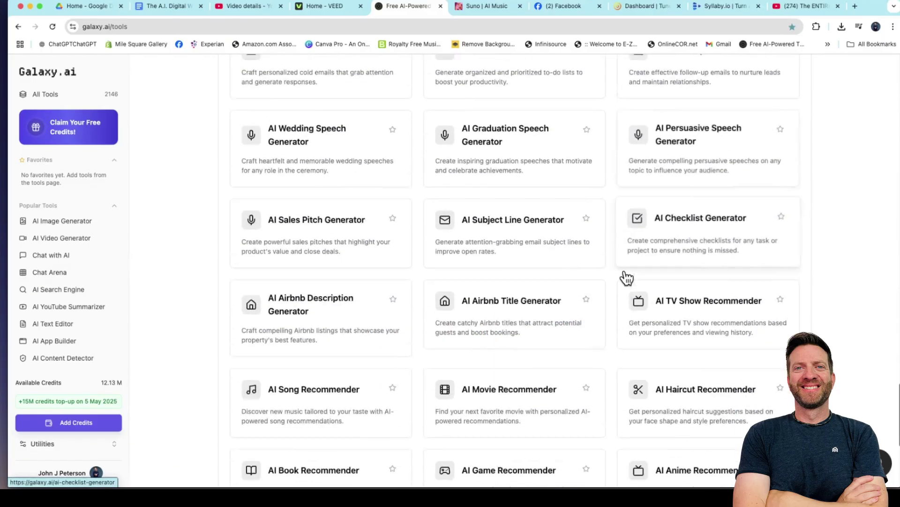
scroll(627, 277, "down", 6)
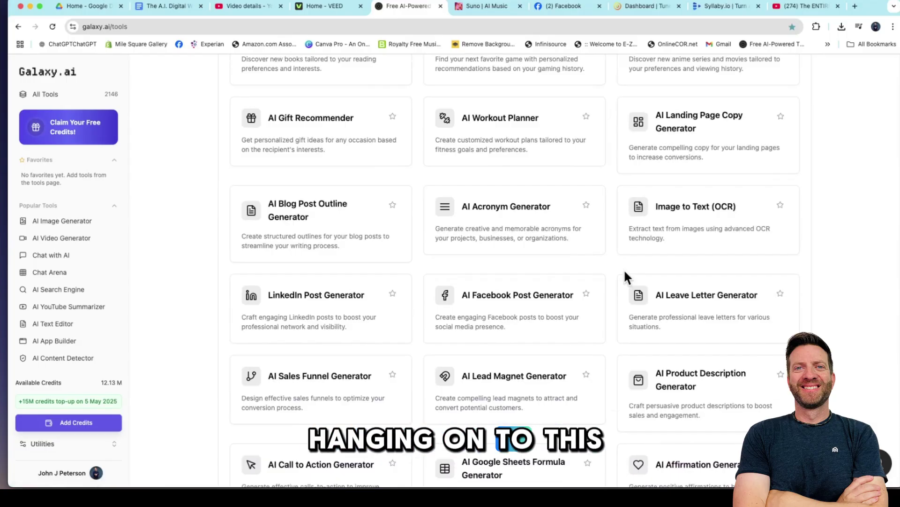
scroll(626, 277, "down", 4)
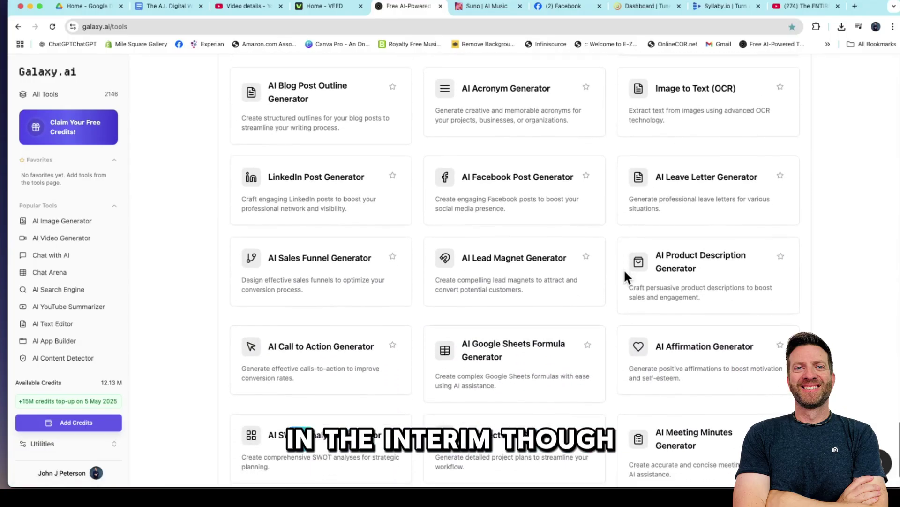
scroll(627, 277, "down", 1)
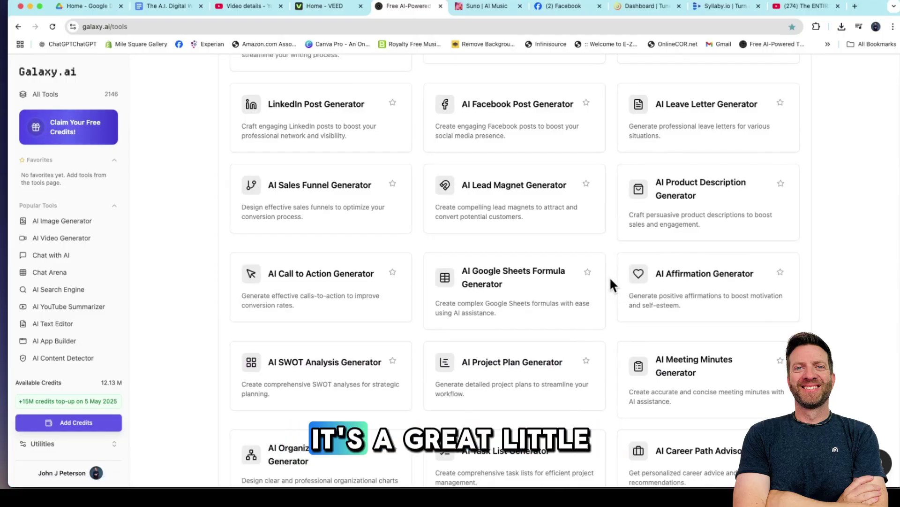
scroll(609, 282, "up", 20)
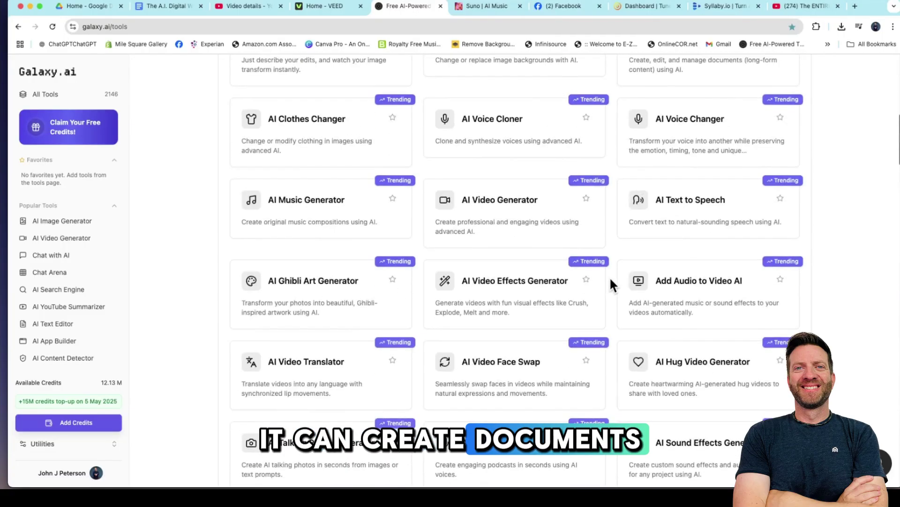
scroll(611, 284, "up", 10)
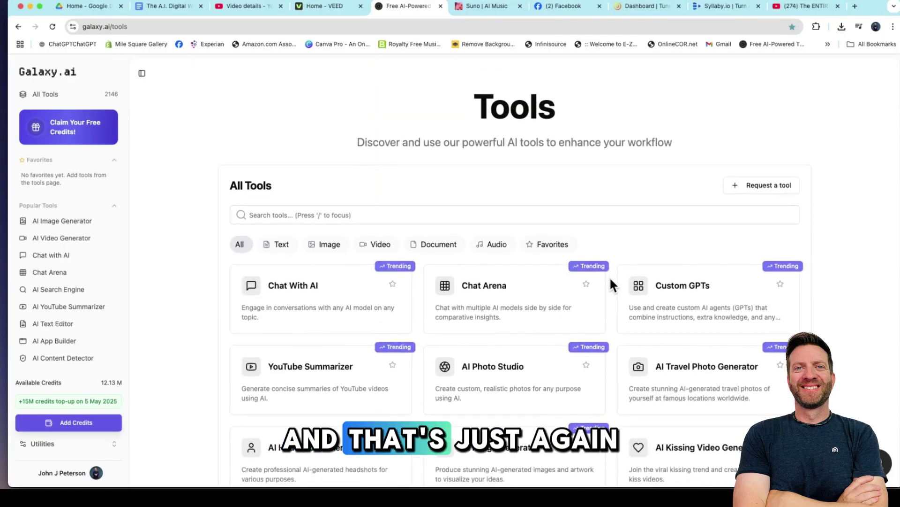